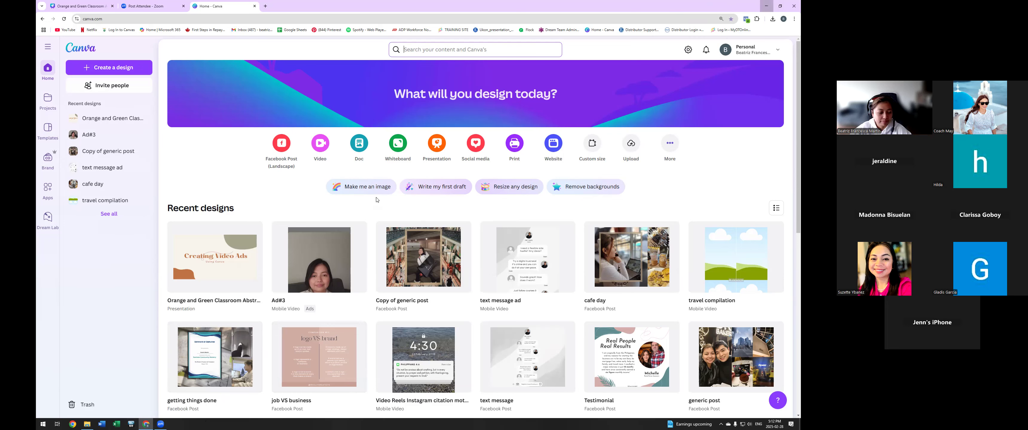
- Play the Ad#3.mp4 video from its folder in VLC media player, dismissing the update offer and raising the volume
left_click(766, 6)
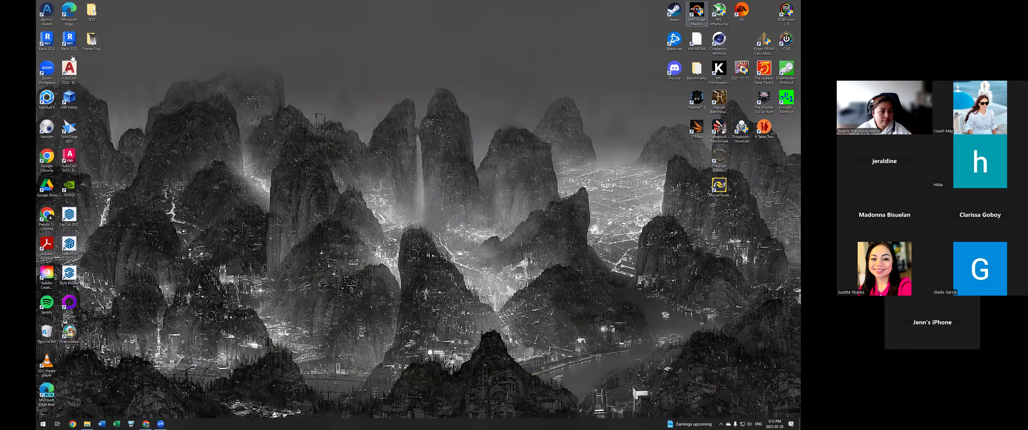
left_click(87, 424)
double_click(161, 44)
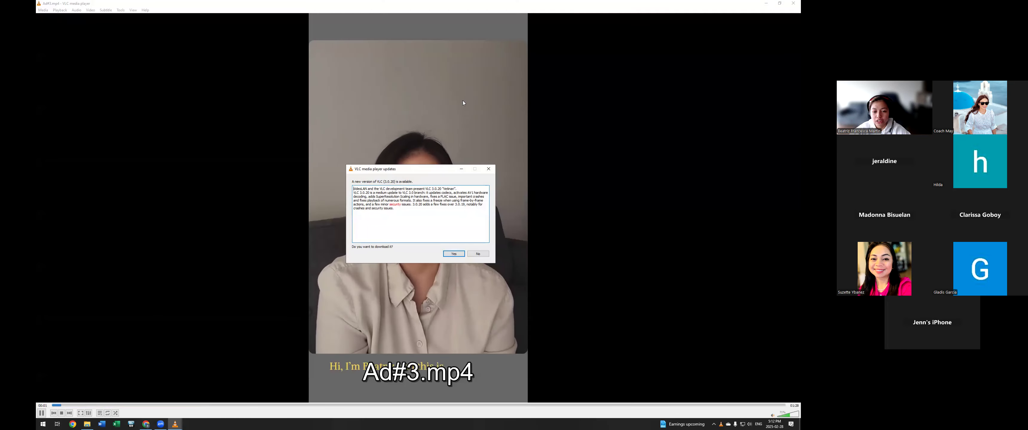
left_click(489, 169)
left_click(793, 415)
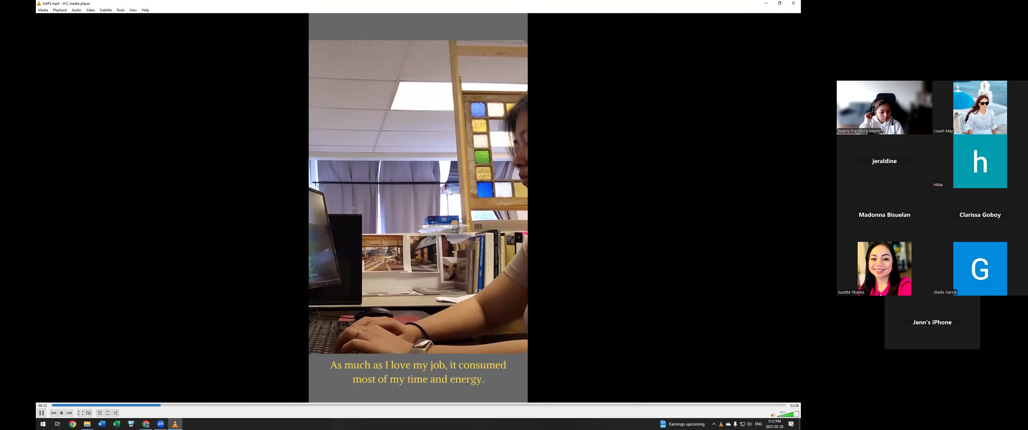
scroll(772, 417, "up", 3)
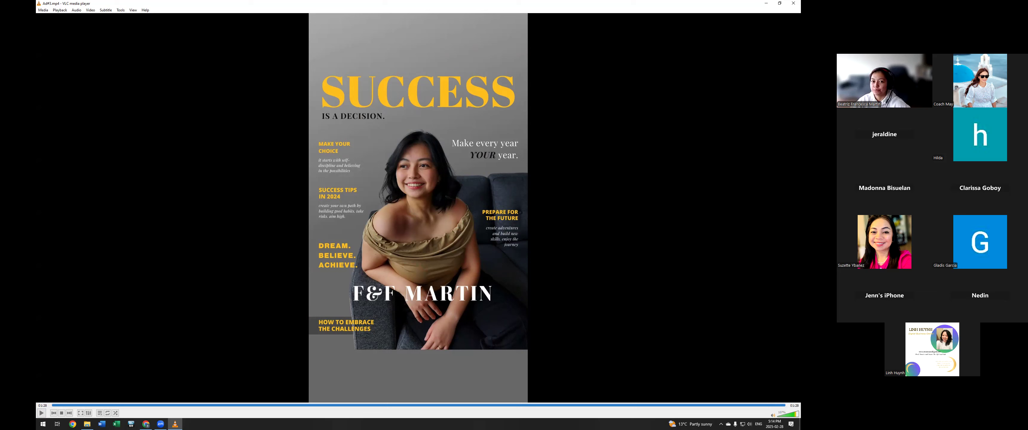
- Close the video player and switch back to the Canva home page in Chrome
left_click(766, 3)
left_click(768, 3)
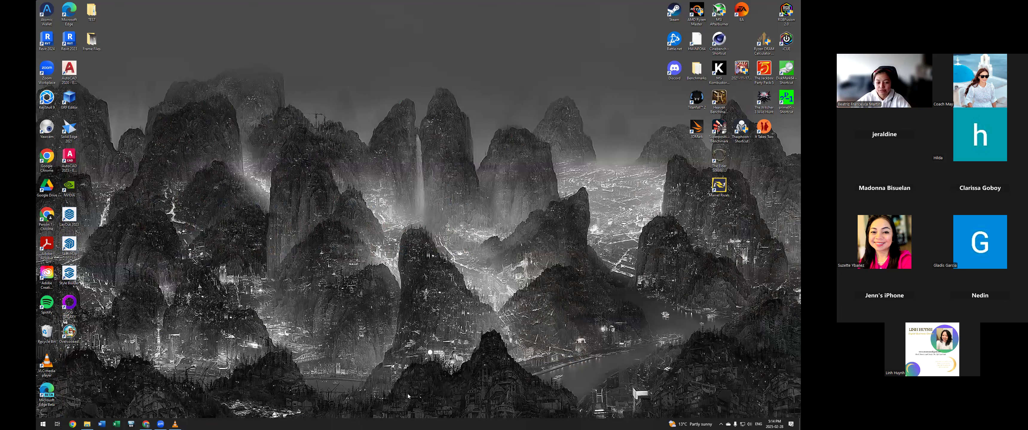
left_click(176, 424)
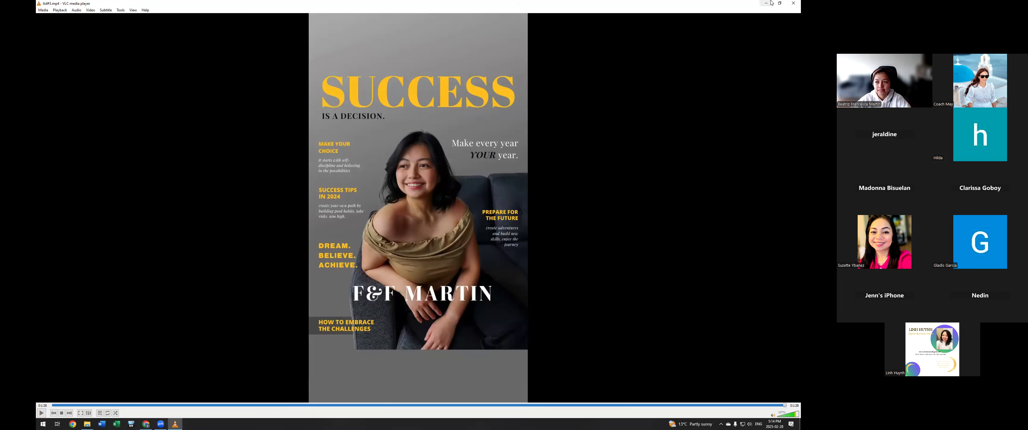
left_click(793, 4)
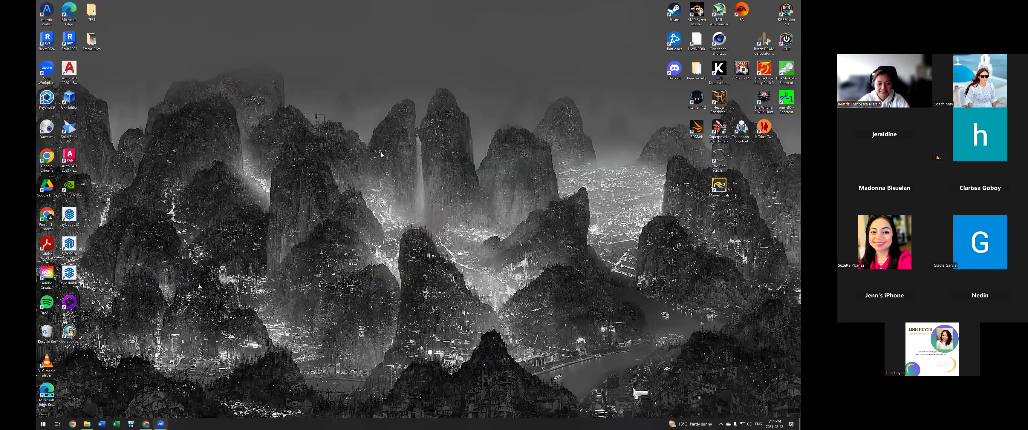
left_click(146, 424)
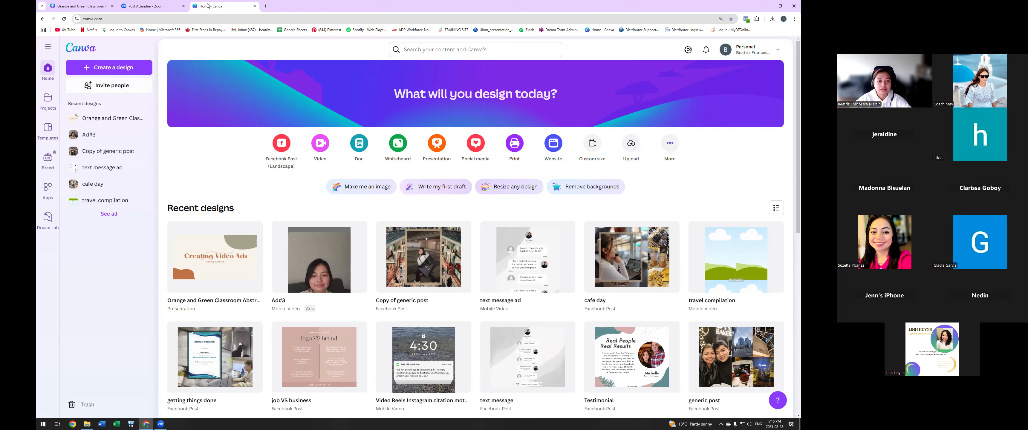
left_click(201, 19)
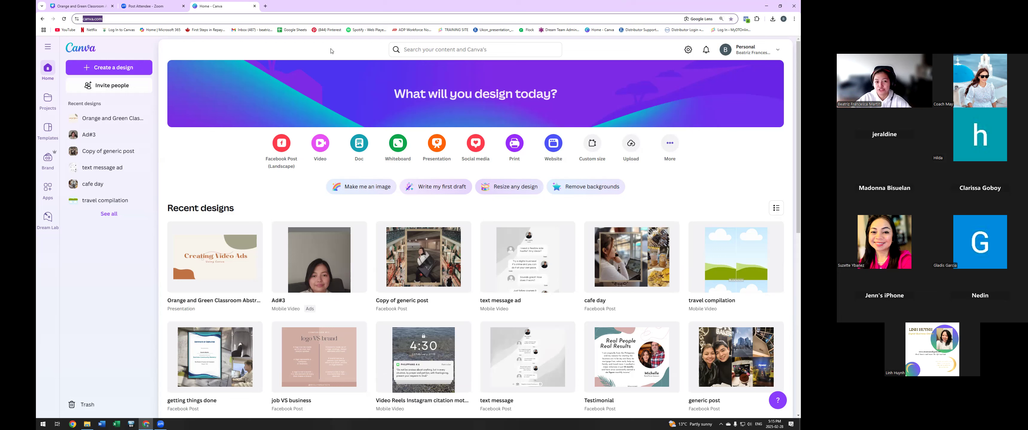
left_click(360, 55)
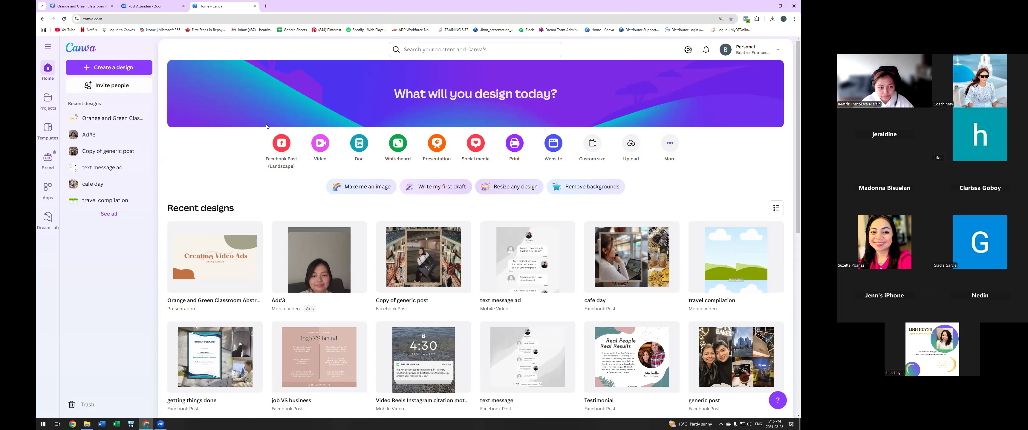
- Search Canva's content for "photo dump"
left_click(429, 50)
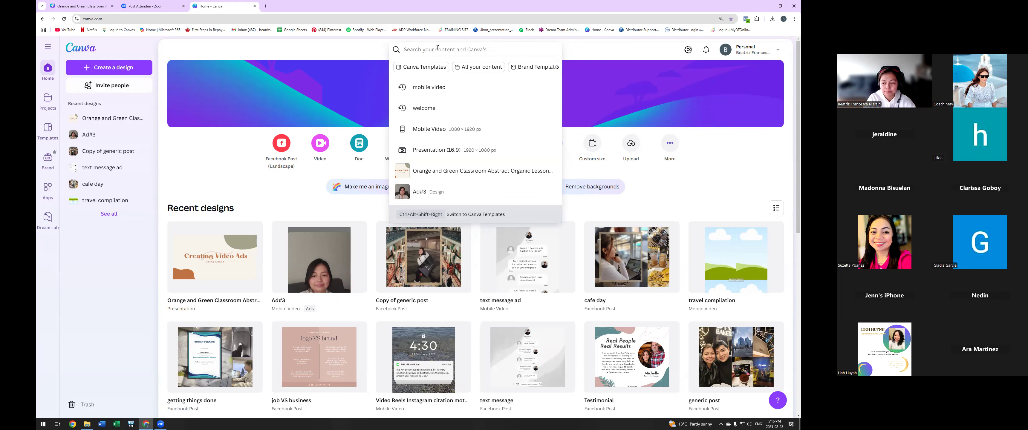
type("pho")
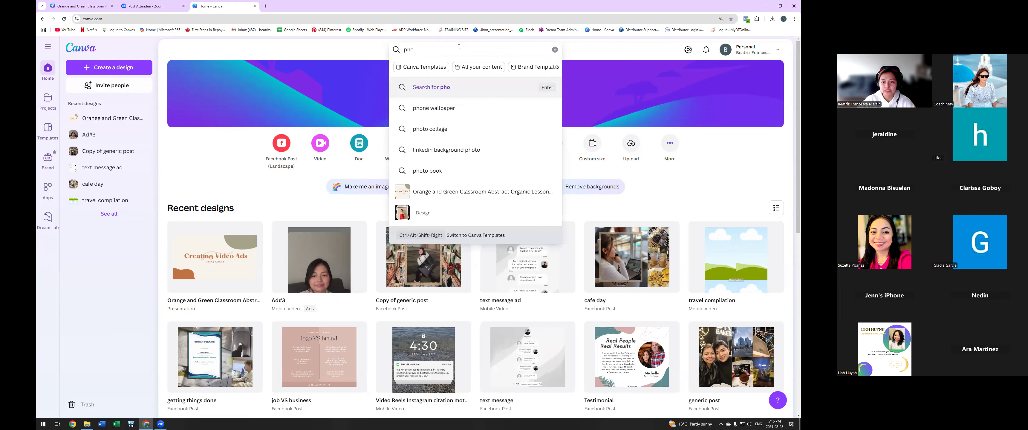
type("to dump")
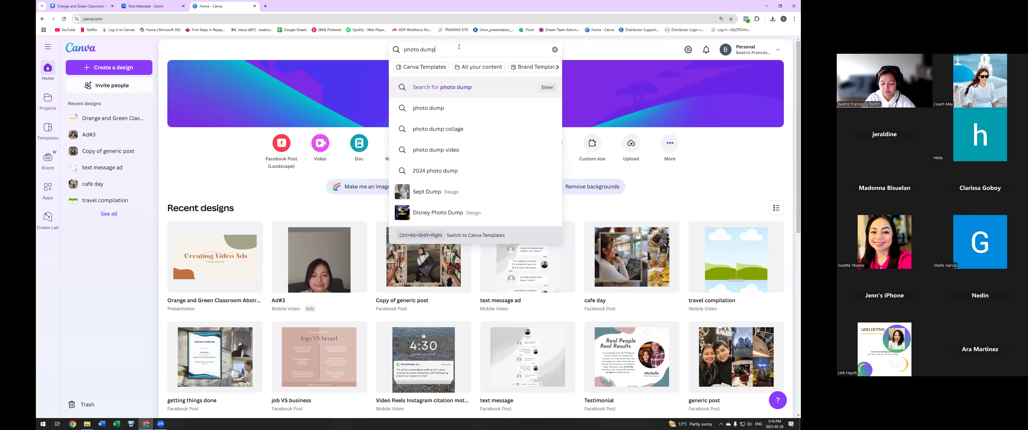
key("Return")
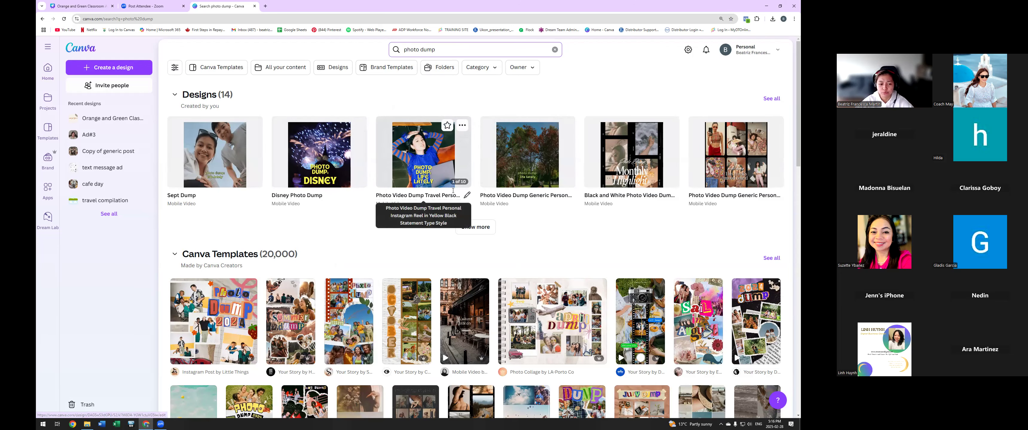
- Browse the Canva templates and open "Black Grid Collage Friends Photo Dump Instagram Reel" for customizing
scroll(414, 167, "down", 3)
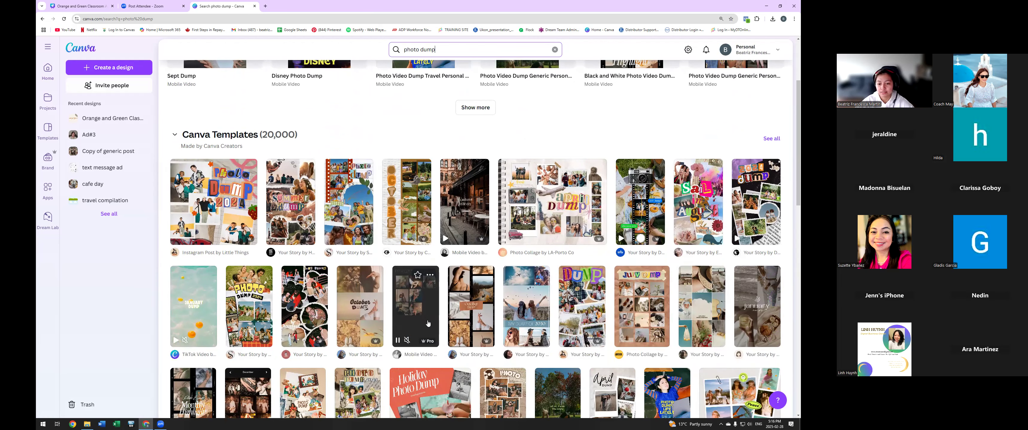
scroll(426, 325, "down", 1)
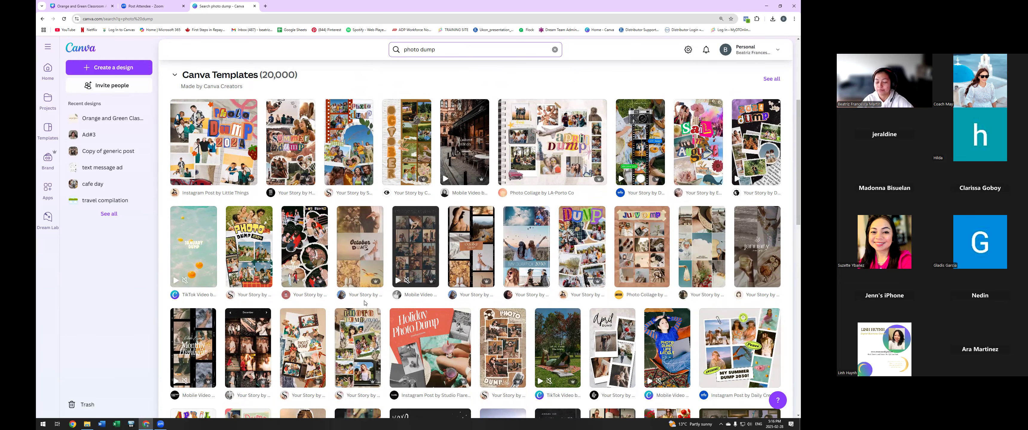
scroll(401, 196, "down", 1)
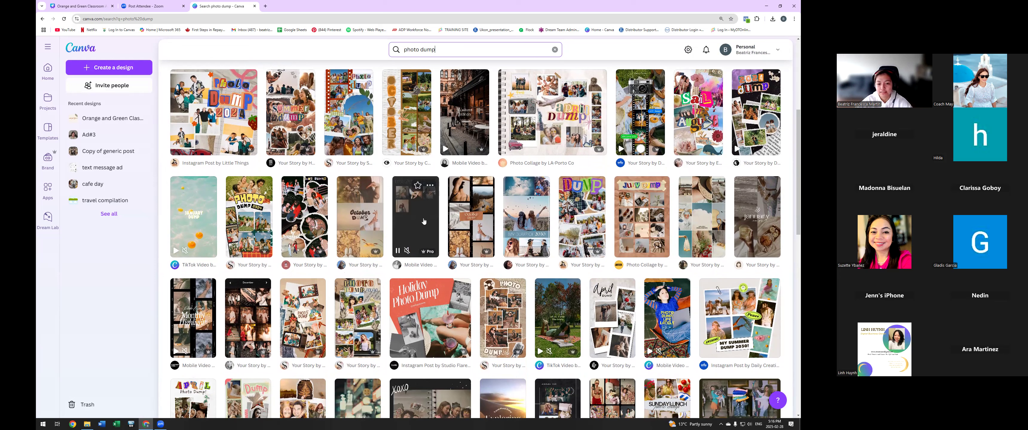
left_click(428, 232)
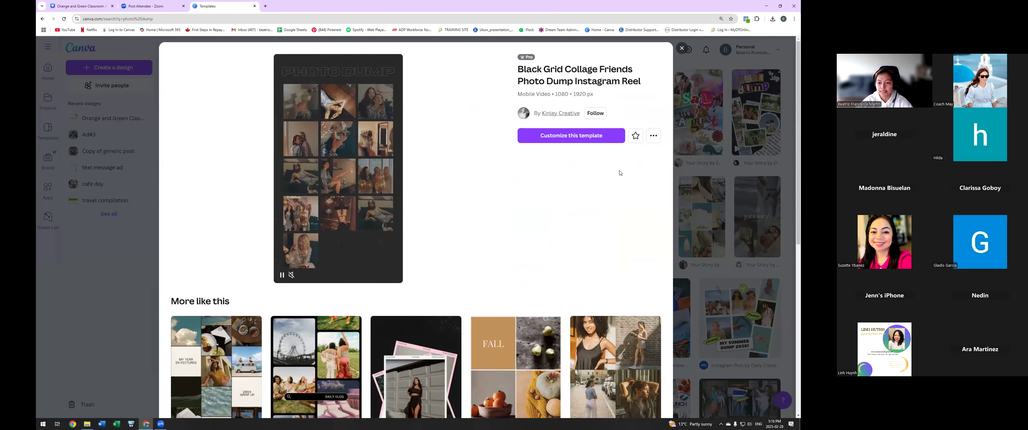
left_click(589, 137)
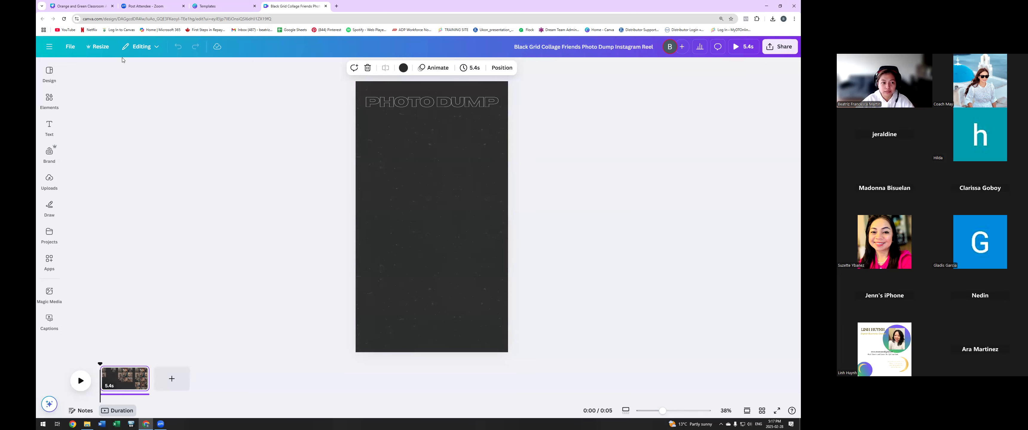
- Examine the resize options for the photo dump template, dismiss them and deselect the page
left_click(100, 47)
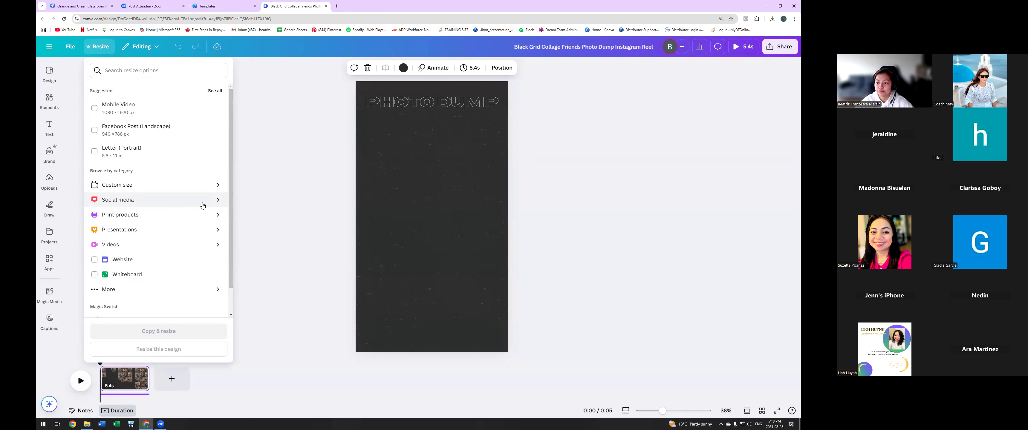
left_click(281, 189)
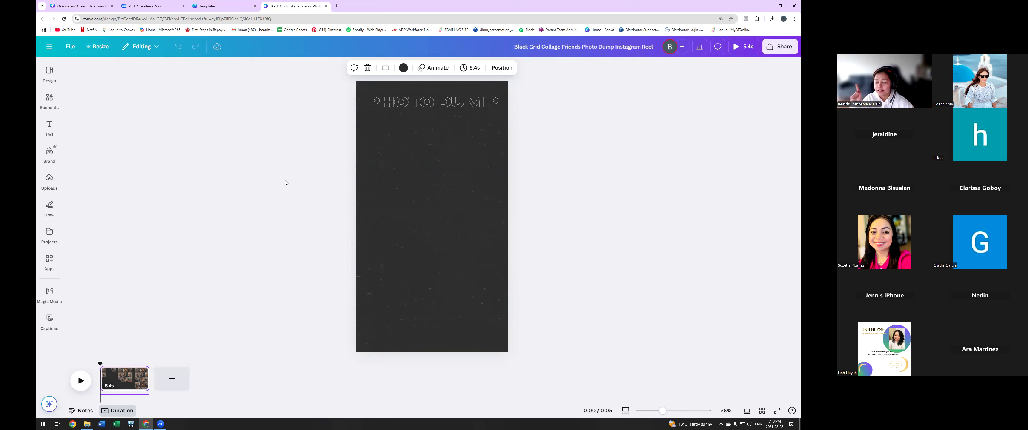
left_click(286, 183)
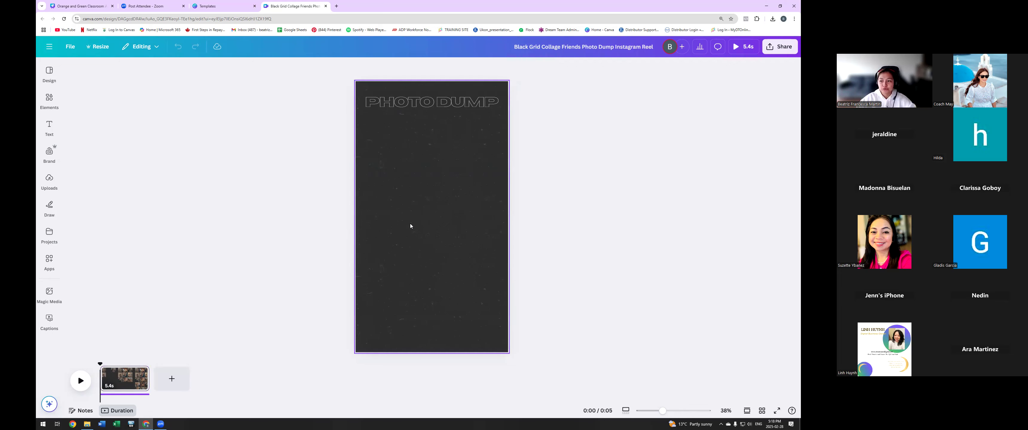
- Return to the photo dump search results and close the template preview
left_click(229, 5)
left_click(681, 48)
scroll(570, 195, "up", 5)
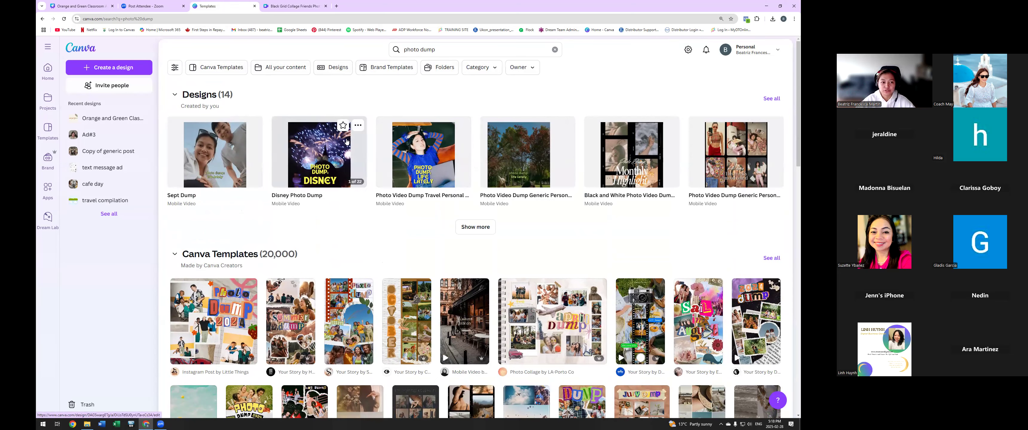
- Create a blank Mobile Video design at 1080 × 1920 px by searching for "mobile video", and dismiss the template suggestions
left_click(107, 71)
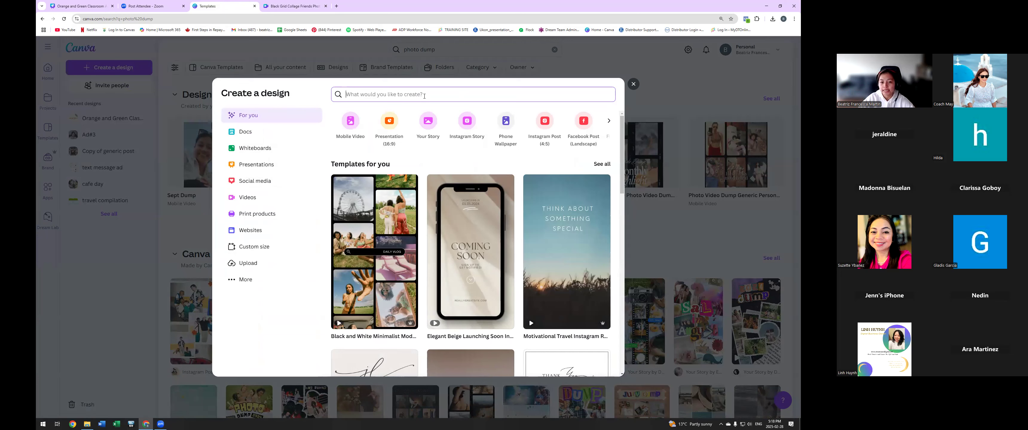
type("mobilr")
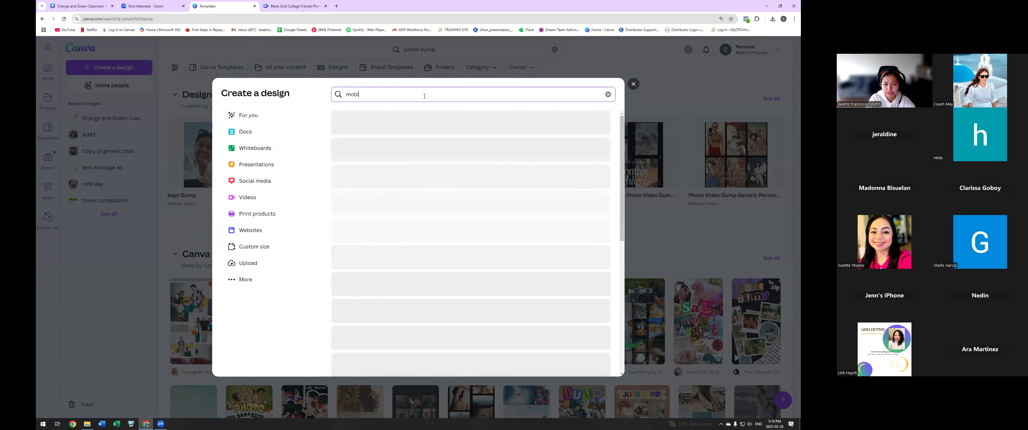
key("BackSpace")
type("e video")
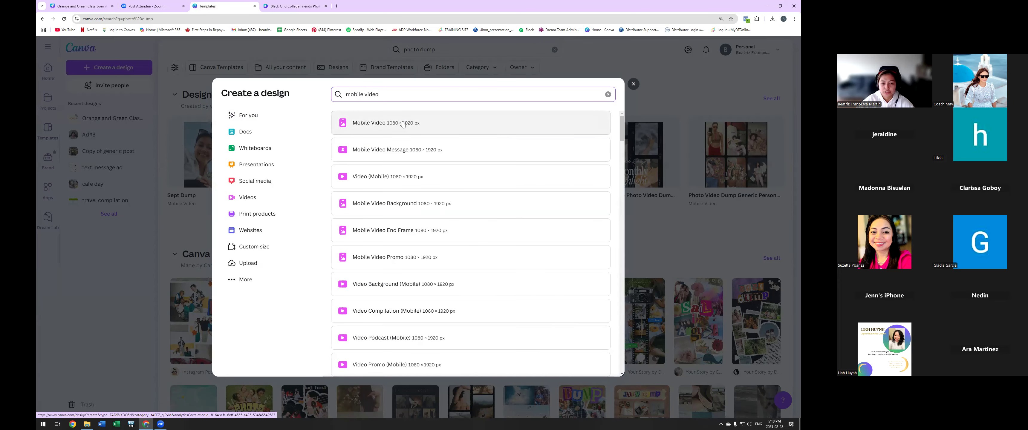
left_click(403, 124)
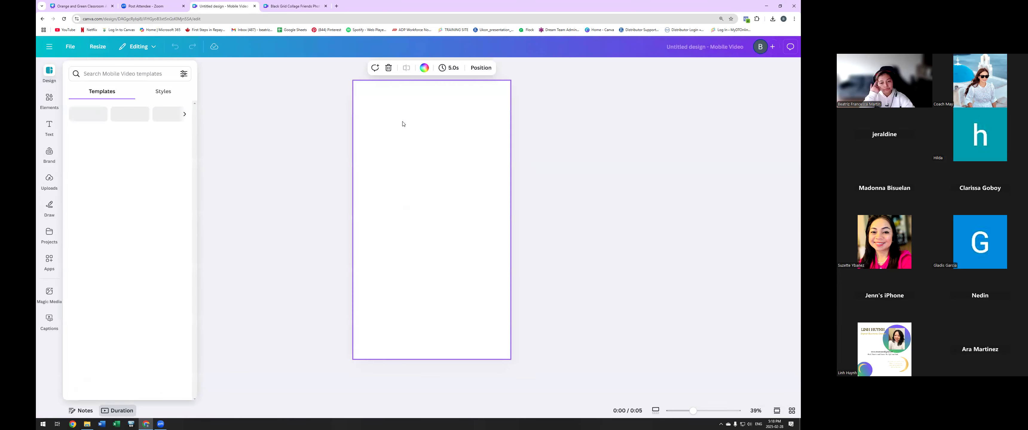
left_click(268, 147)
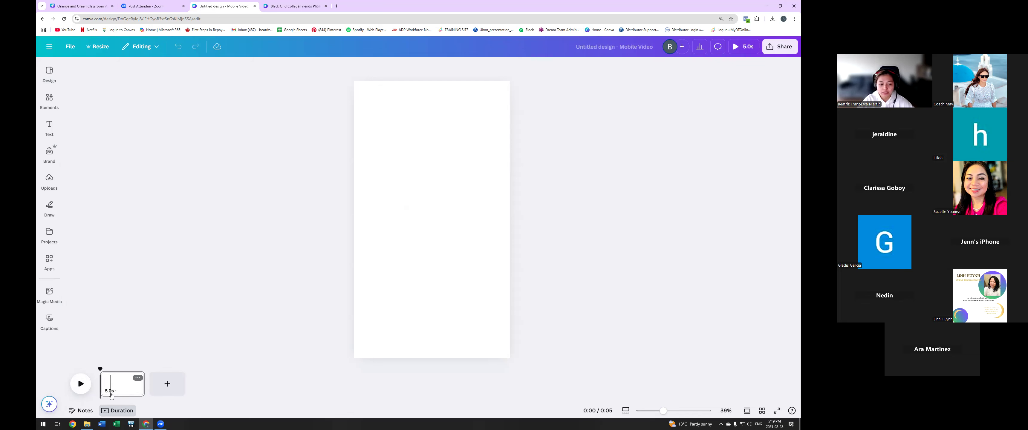
- Toggle between the page thumbnail view and the duration timeline, ending on the duration timeline
left_click(124, 411)
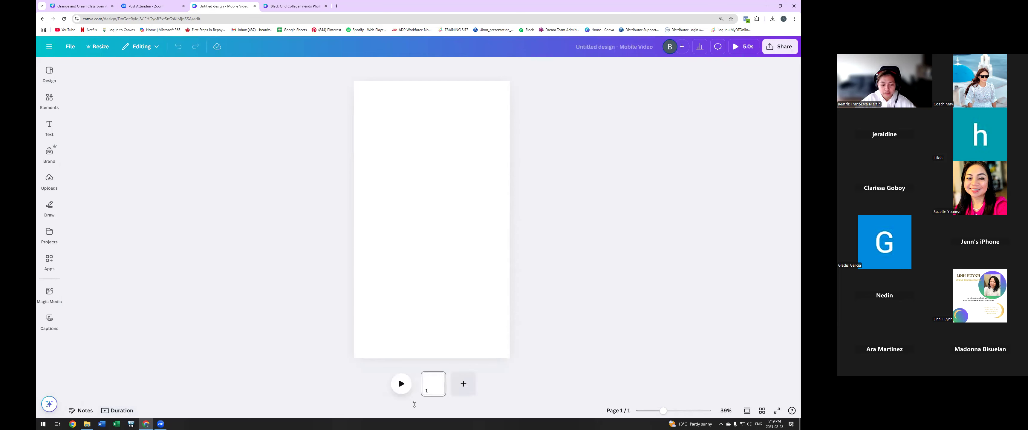
left_click(120, 411)
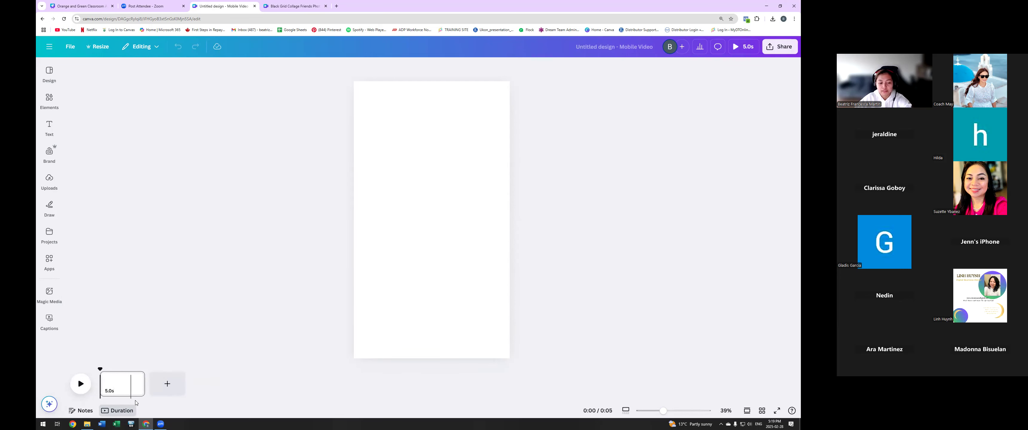
left_click(132, 411)
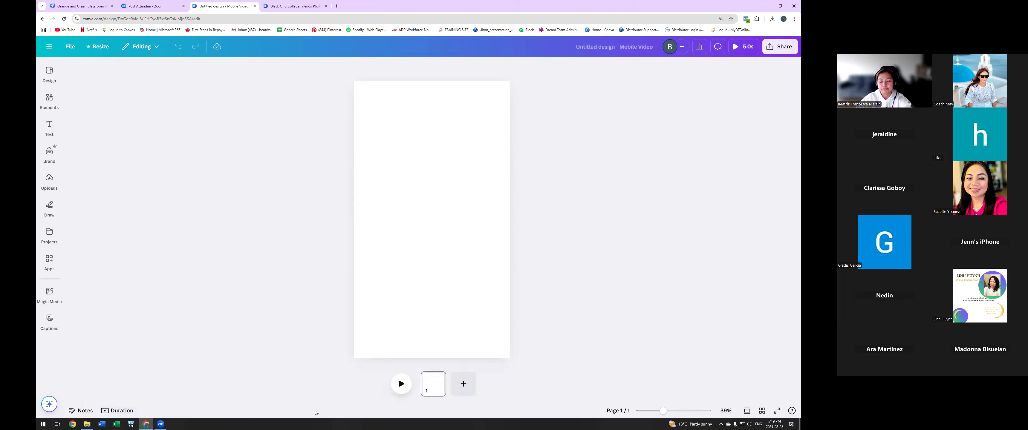
left_click(119, 411)
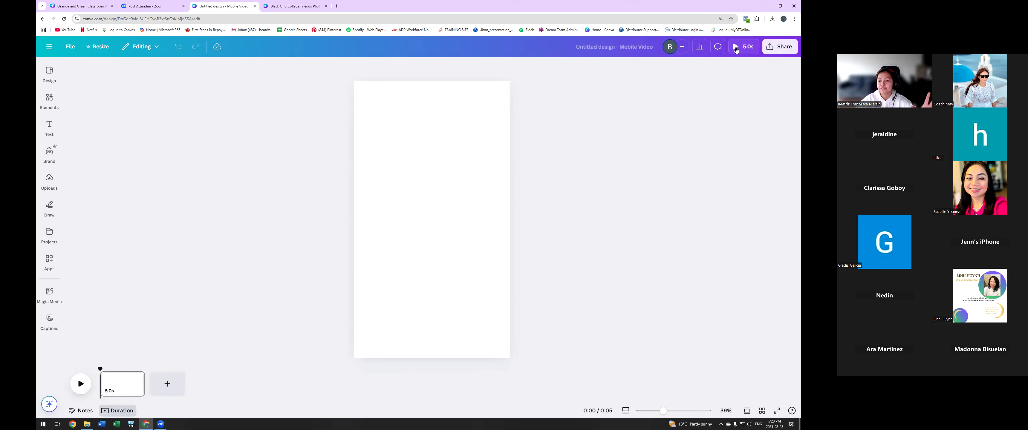
- Play the blank mobile video in the enlarged preview and exit back to the editor
left_click(736, 49)
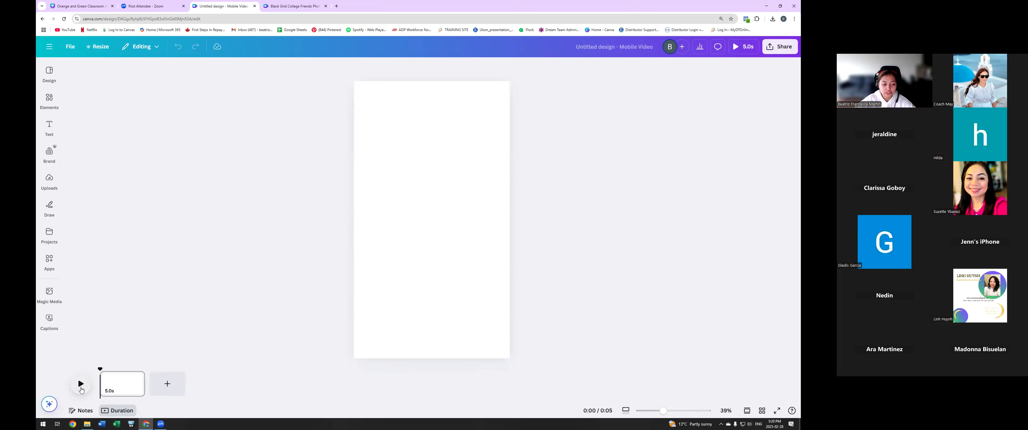
key("space")
left_click(736, 47)
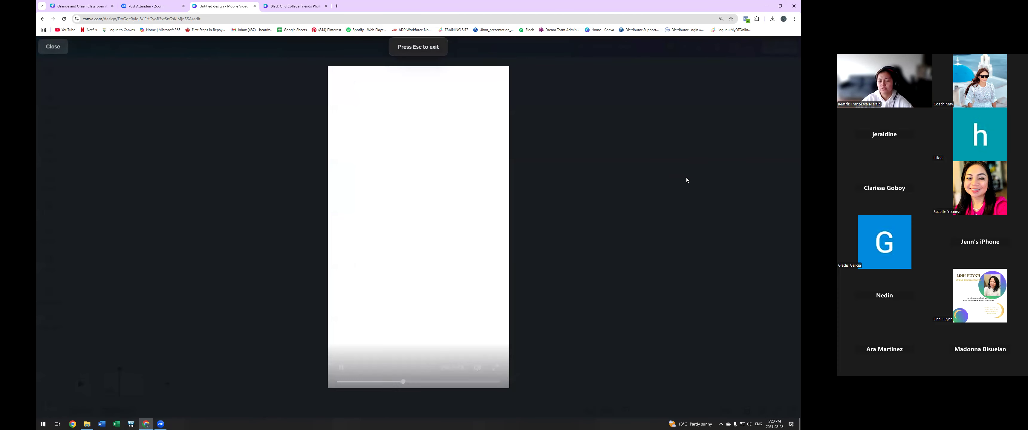
key("Escape")
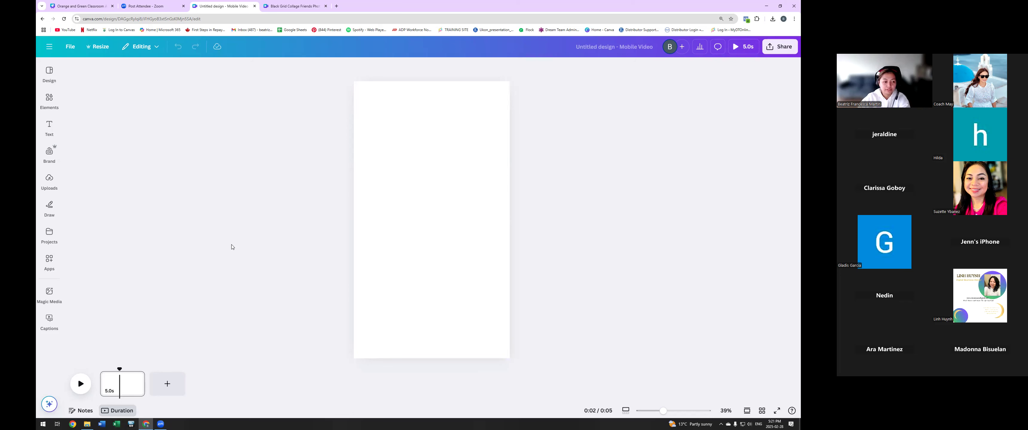
- Reload the design page and show the uploaded images
left_click(50, 178)
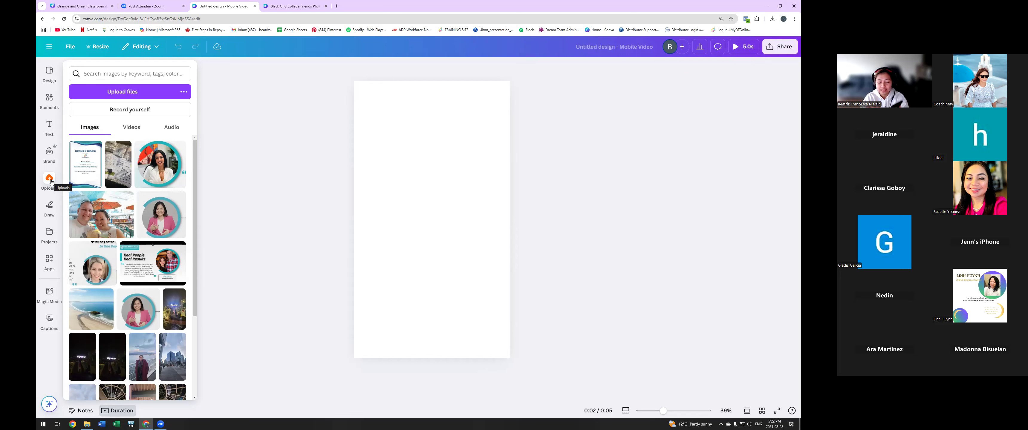
left_click(49, 179)
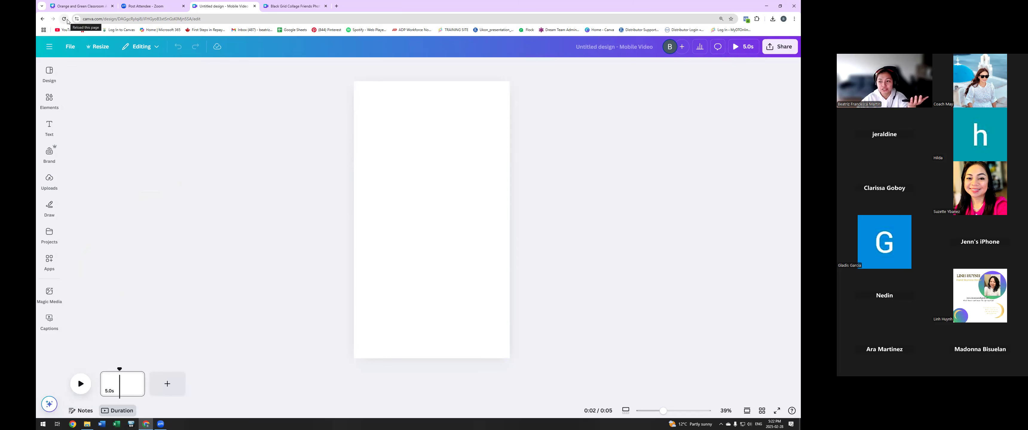
left_click(66, 20)
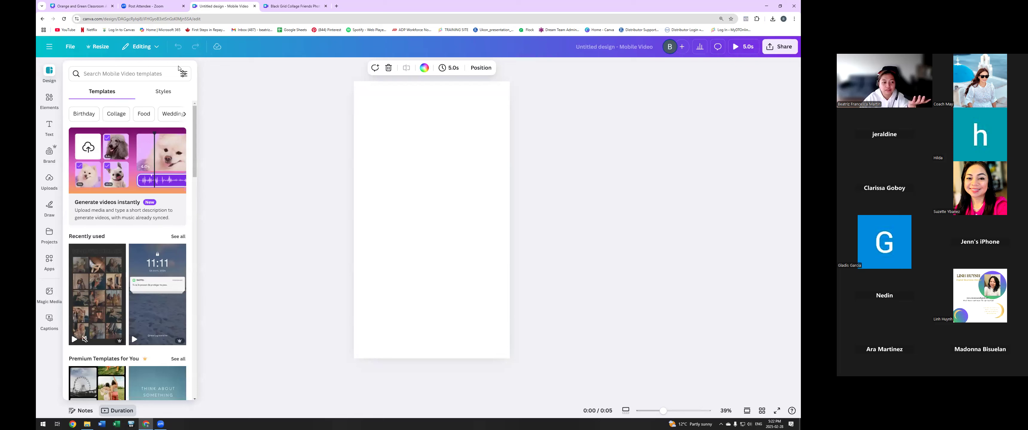
left_click(51, 181)
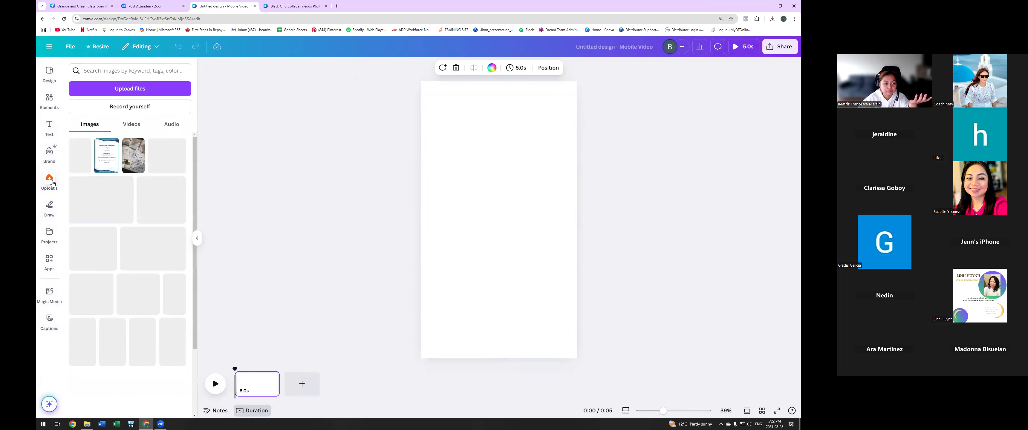
- Place the uploaded birthday cake photo on the first page of the video
left_click(79, 167)
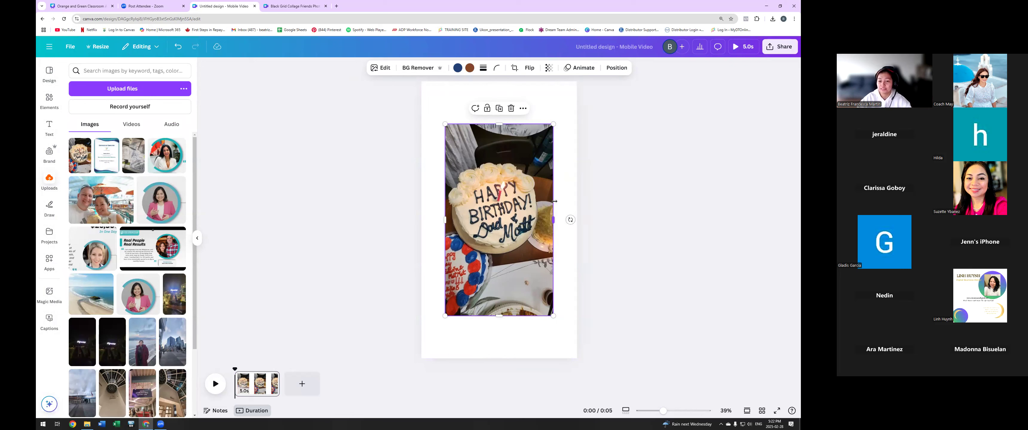
key("Delete")
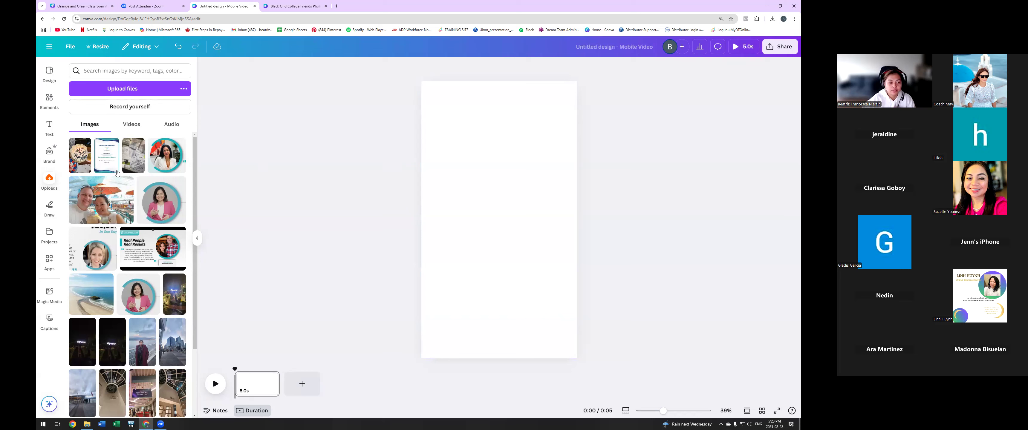
left_click(80, 155)
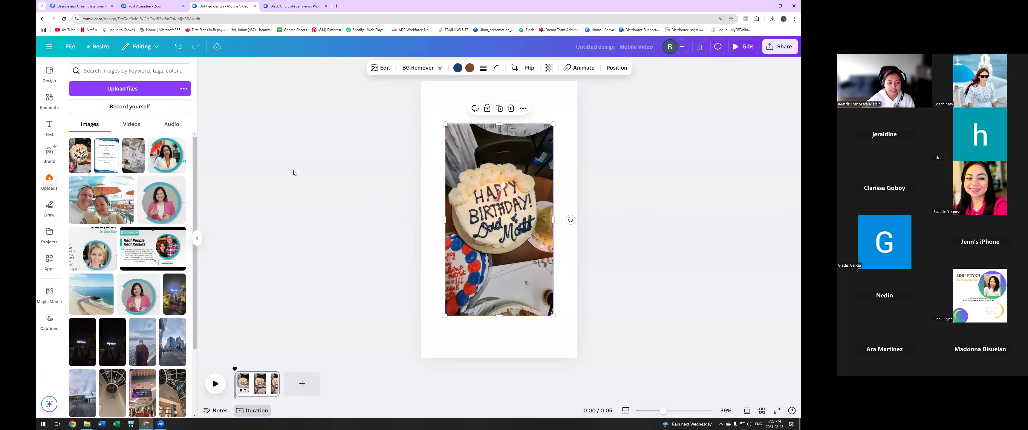
left_click(327, 179)
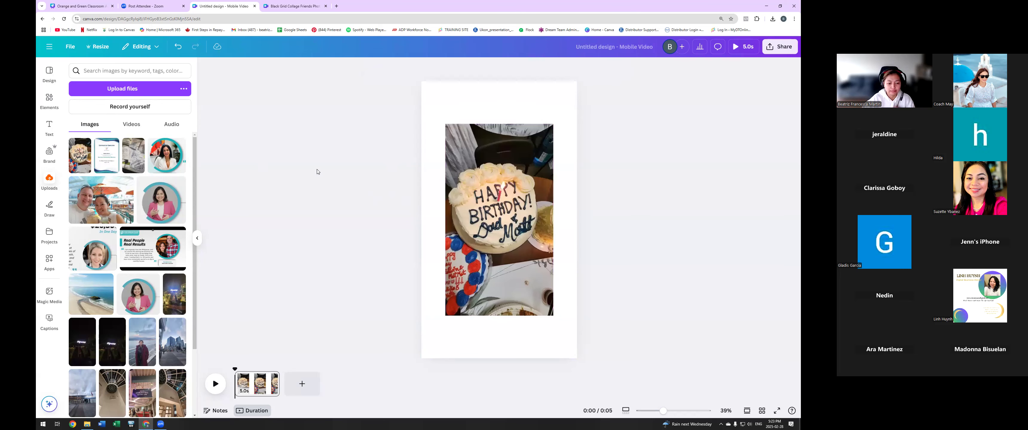
- Add a blank page after the cake page and duplicate that blank page
left_click(303, 385)
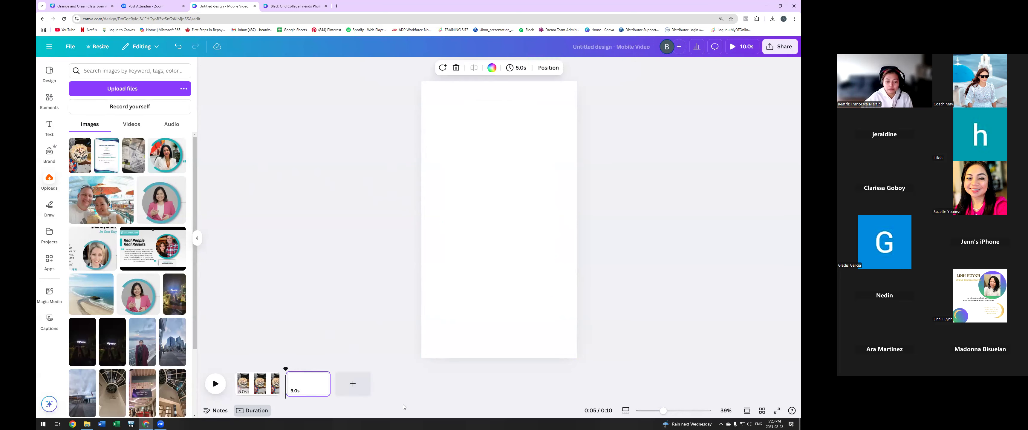
mouse_move(322, 381)
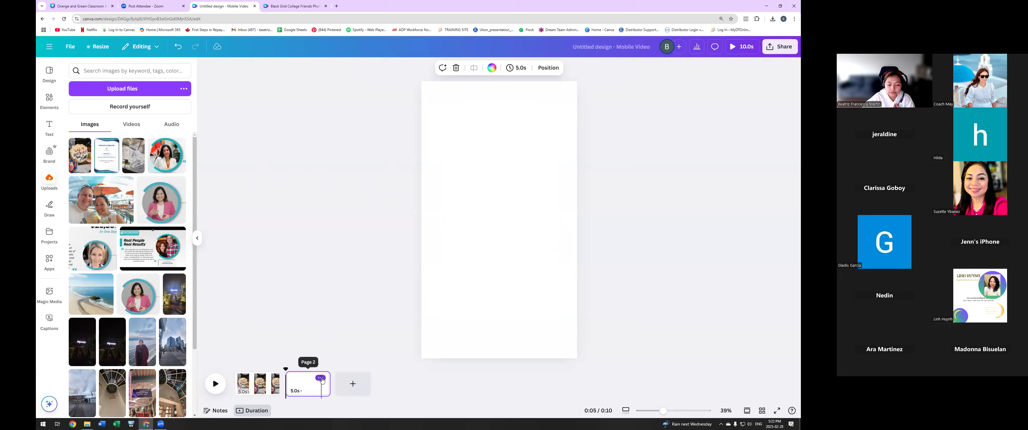
left_click(322, 380)
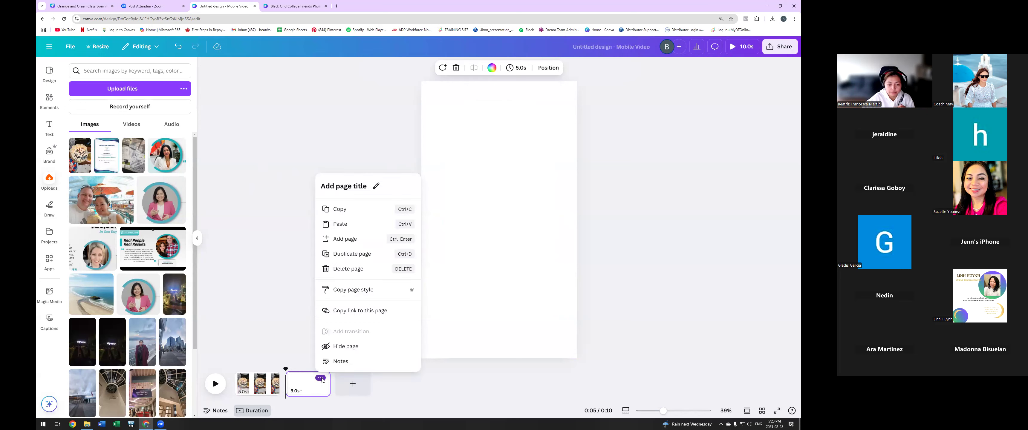
left_click(368, 257)
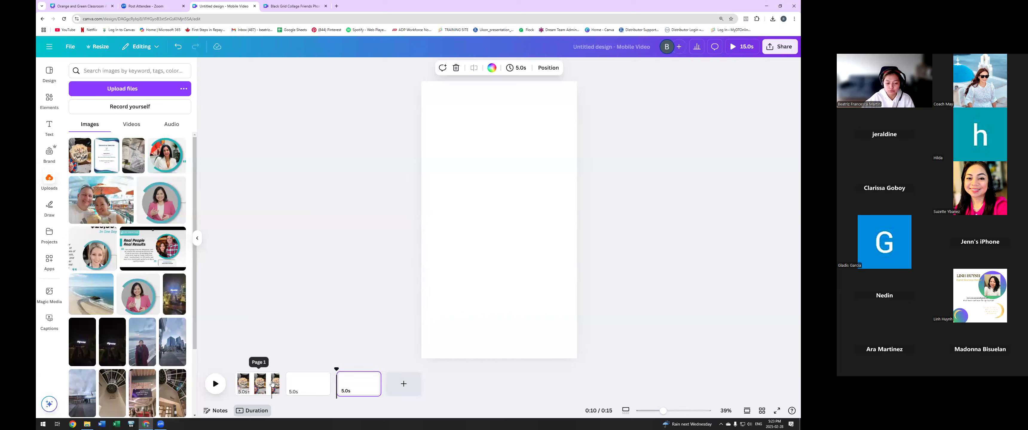
- Duplicate the cake page and move the copy after the first blank page in the timeline
right_click(271, 393)
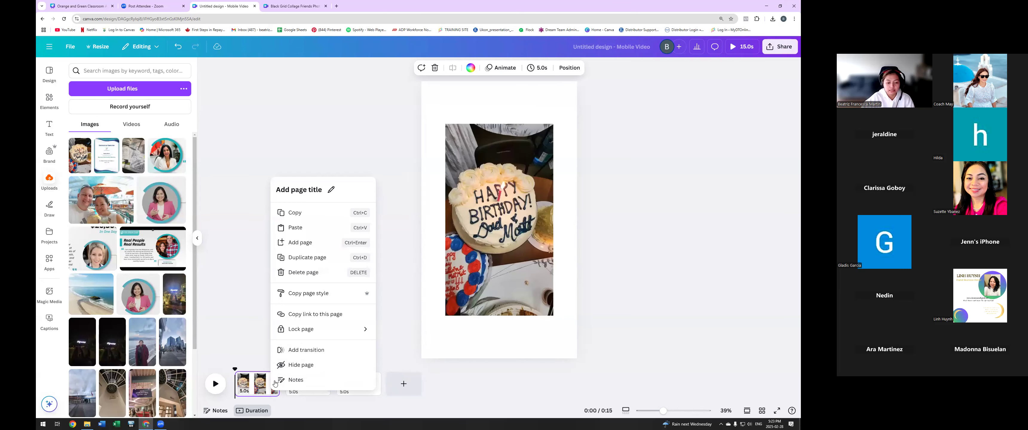
left_click(297, 258)
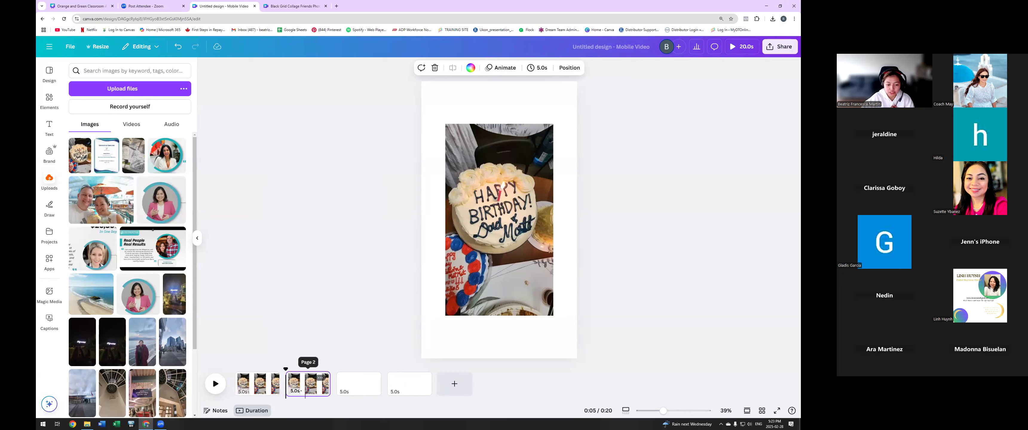
left_click_drag(311, 389, 354, 389)
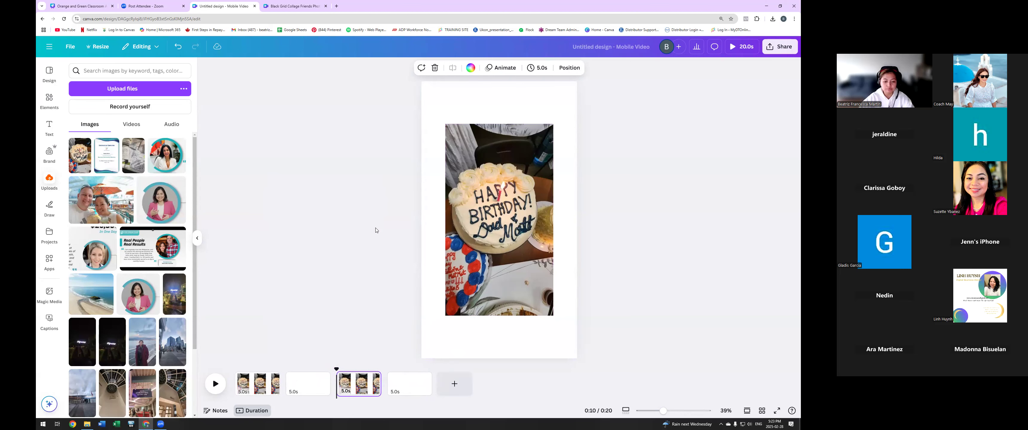
left_click(351, 218)
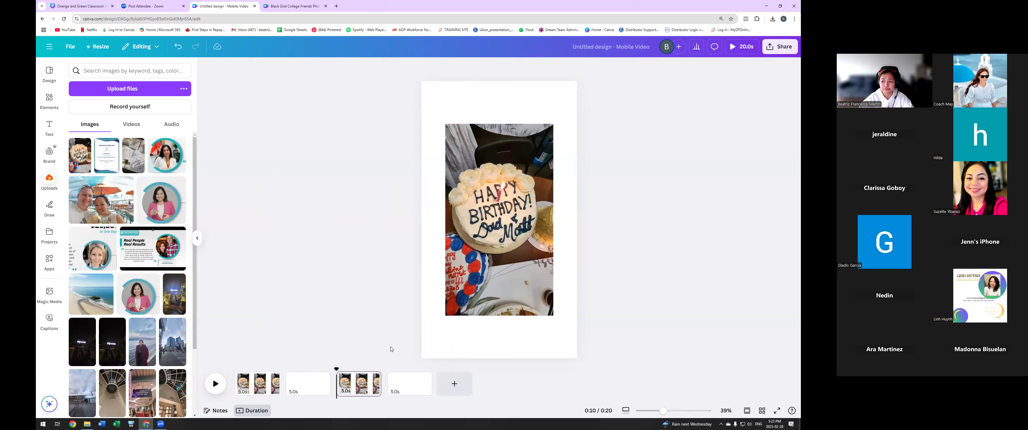
- Add the beach photo to the second page and replace the third page's cake photo with the city buildings photo
left_click(310, 389)
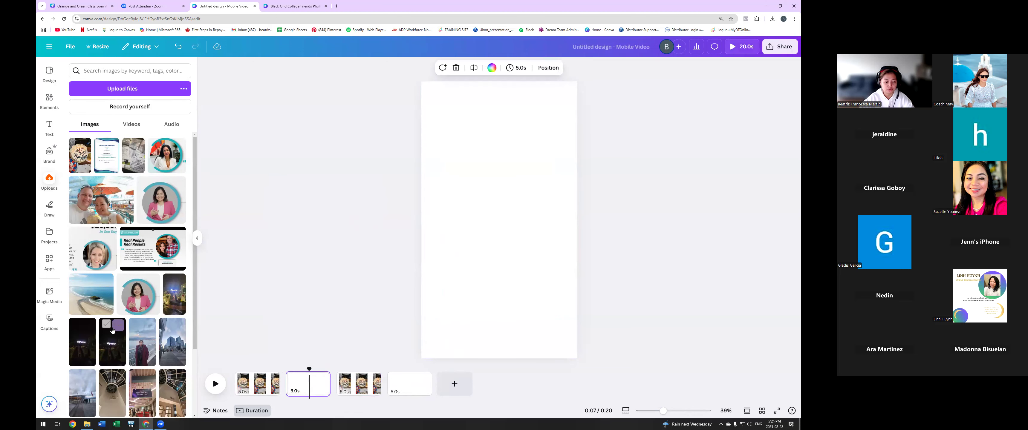
left_click(108, 296)
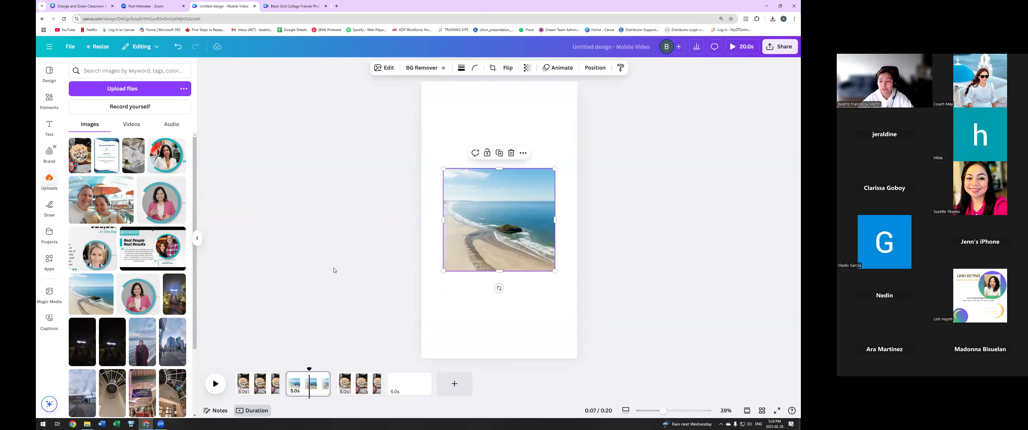
left_click(359, 383)
left_click(486, 255)
key("Delete")
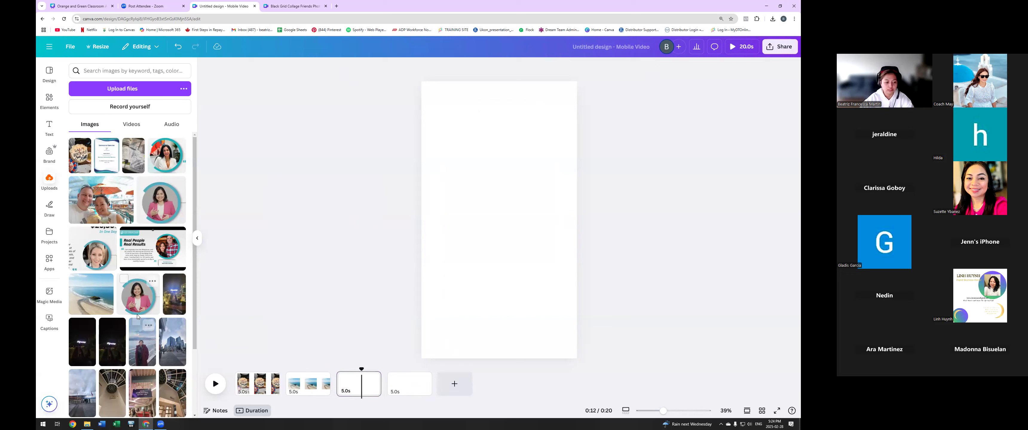
left_click(172, 342)
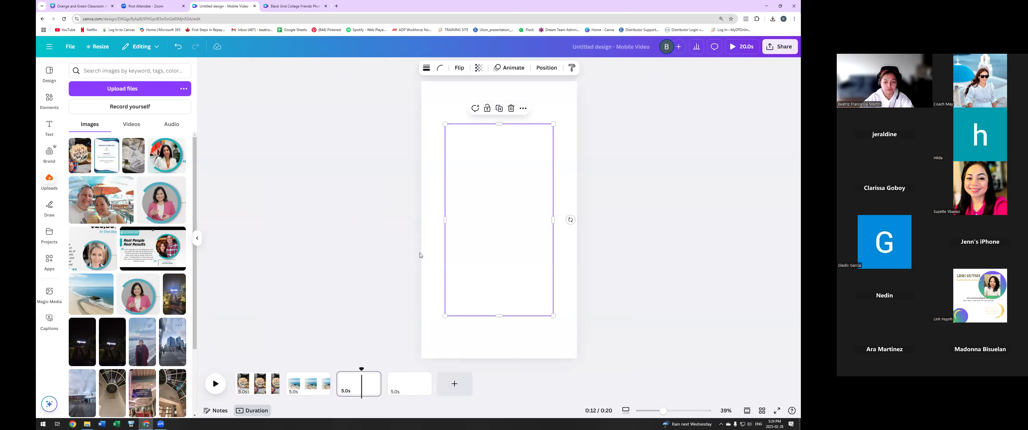
- Return to the first page with the cake photo and collapse the uploads panel
left_click(391, 397)
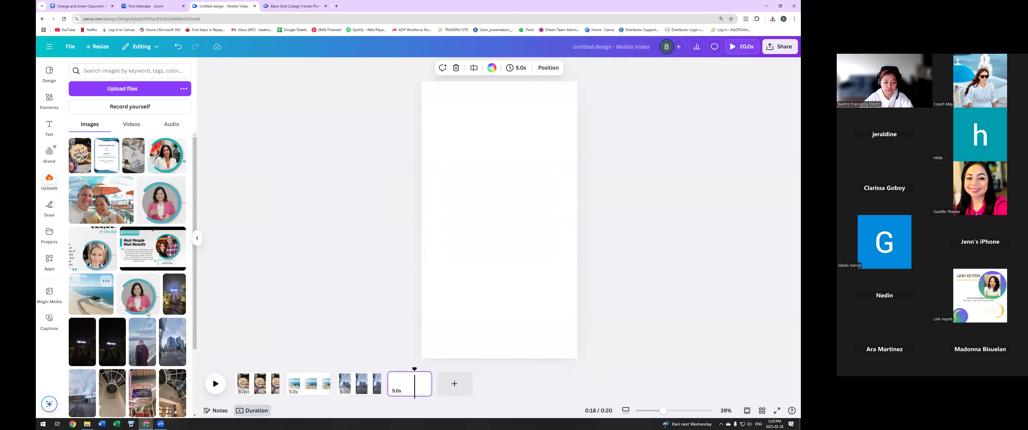
left_click(278, 308)
left_click(264, 384)
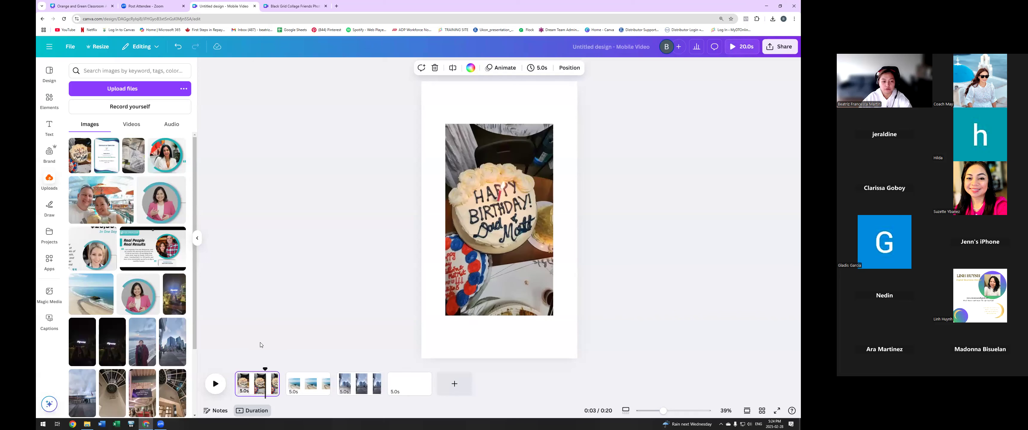
left_click(216, 231)
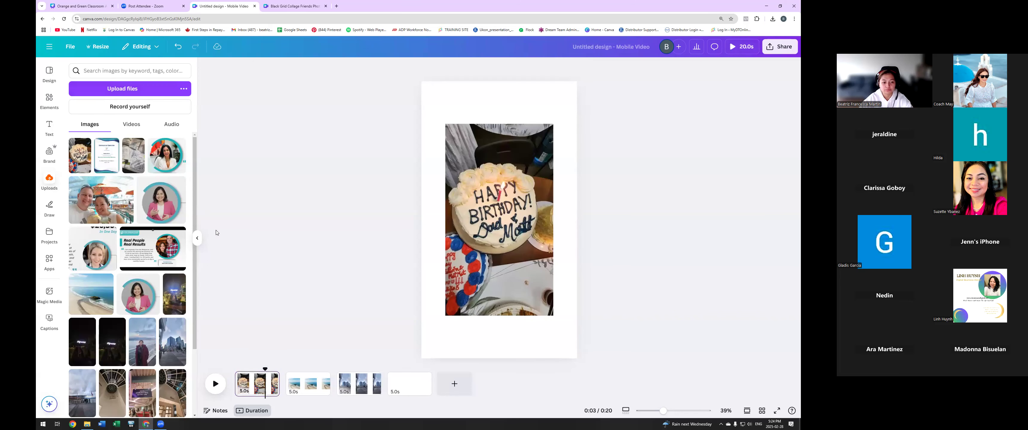
left_click(197, 238)
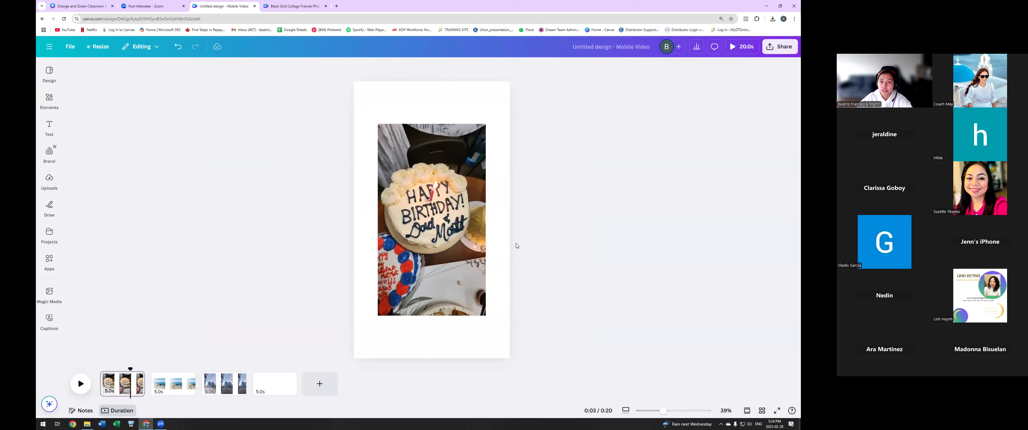
- Try to stretch the cake photo by its edges to cover the whole first page, and undo the resizing
left_click(444, 202)
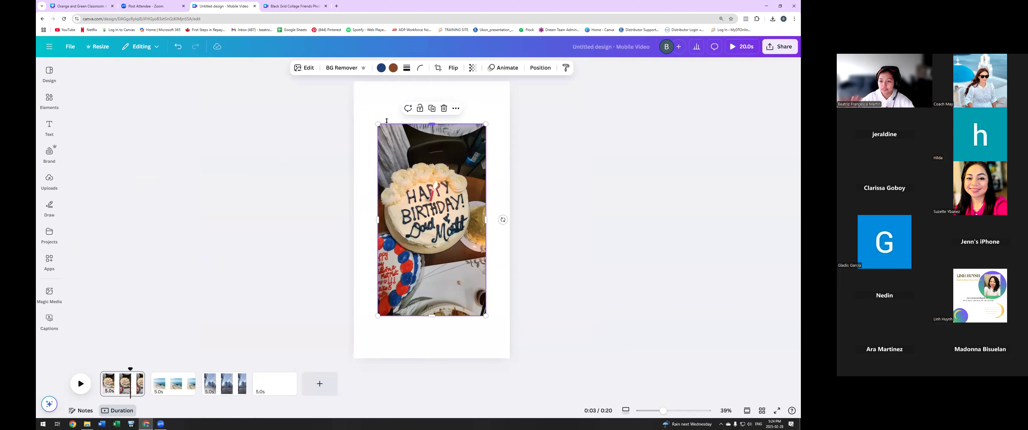
left_click_drag(387, 120, 386, 81)
left_click_drag(377, 198, 351, 198)
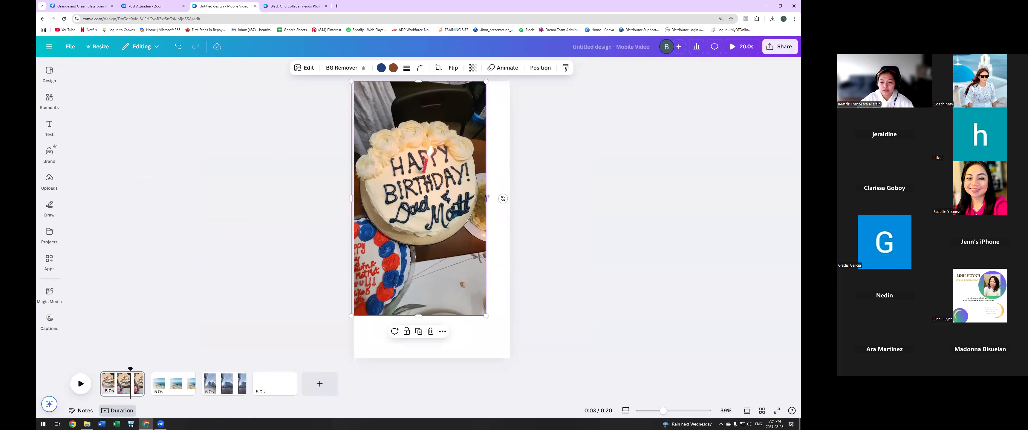
left_click_drag(485, 198, 514, 199)
left_click_drag(433, 316, 440, 342)
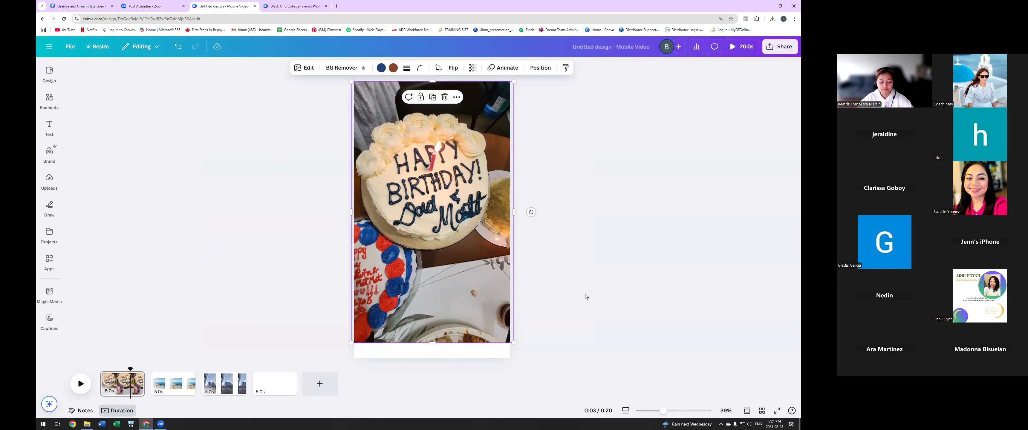
key("ctrl+z")
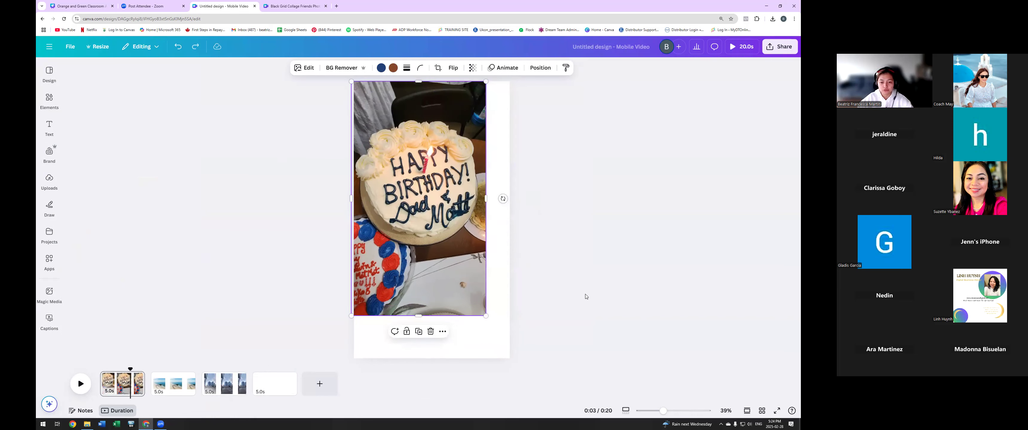
left_click_drag(451, 253, 451, 273)
left_click(538, 291)
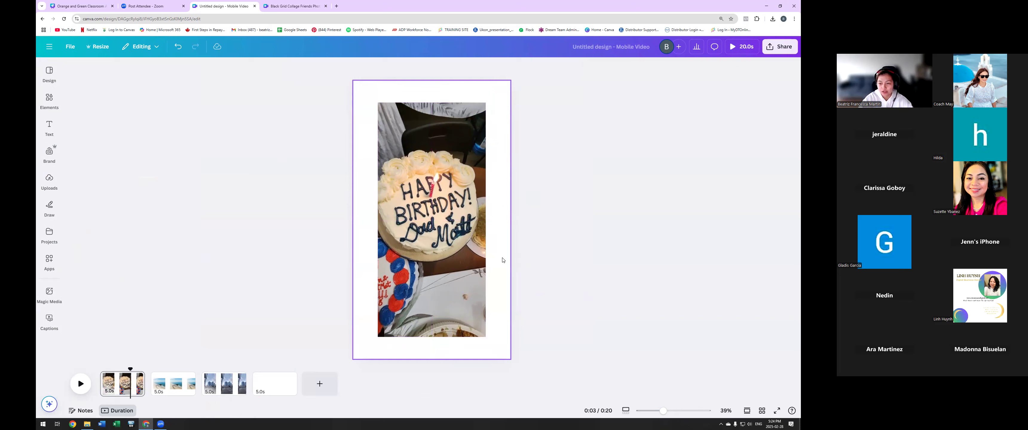
- Set the cake photo as the background of the first page
right_click(499, 241)
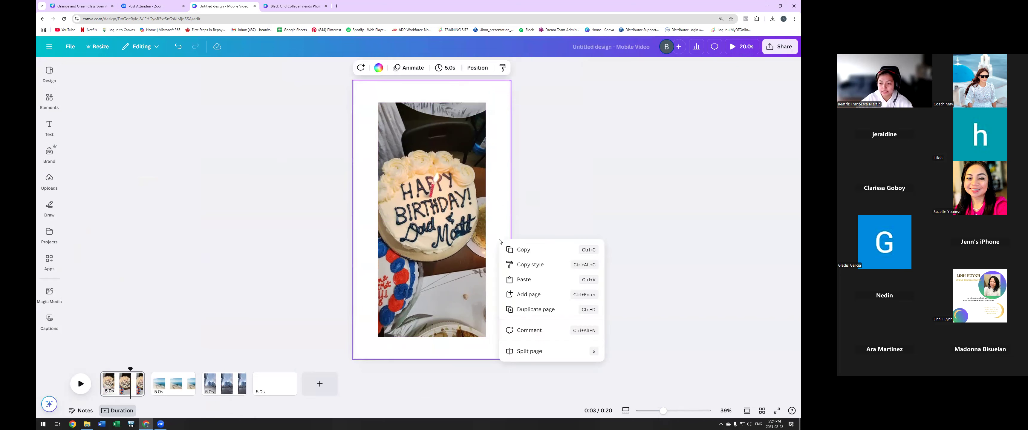
left_click(481, 204)
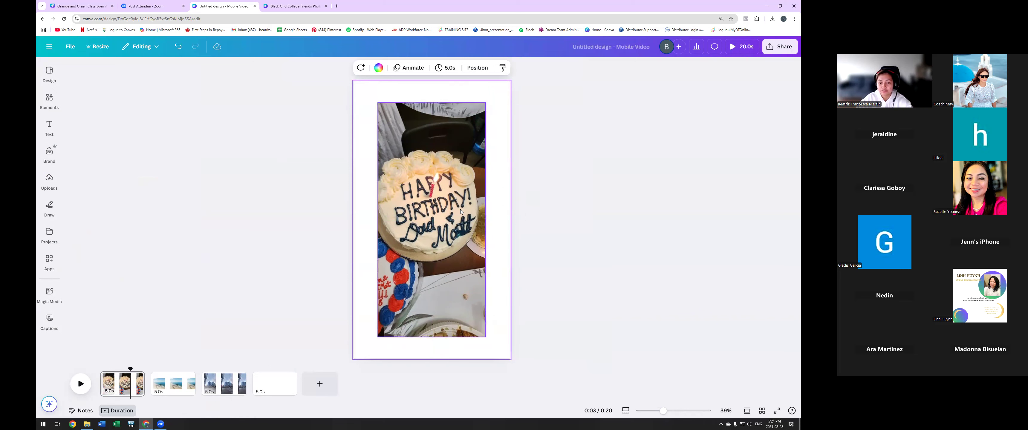
left_click(460, 209)
right_click(460, 212)
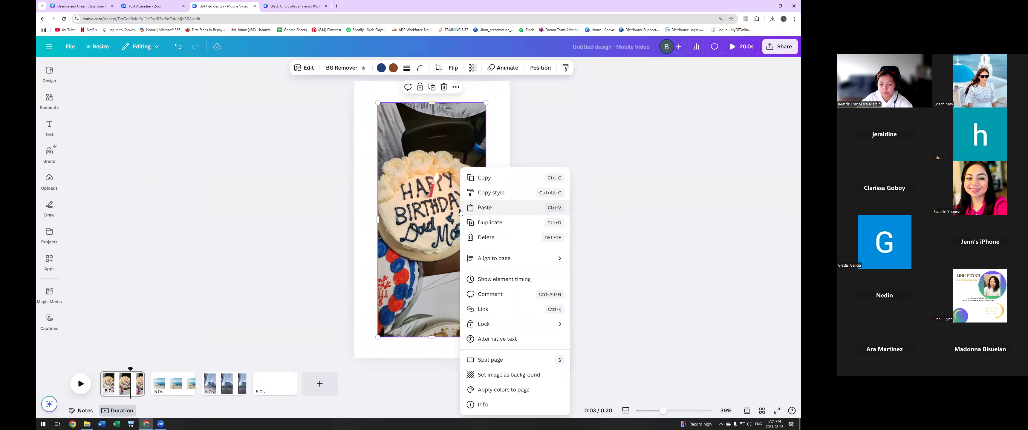
left_click(526, 374)
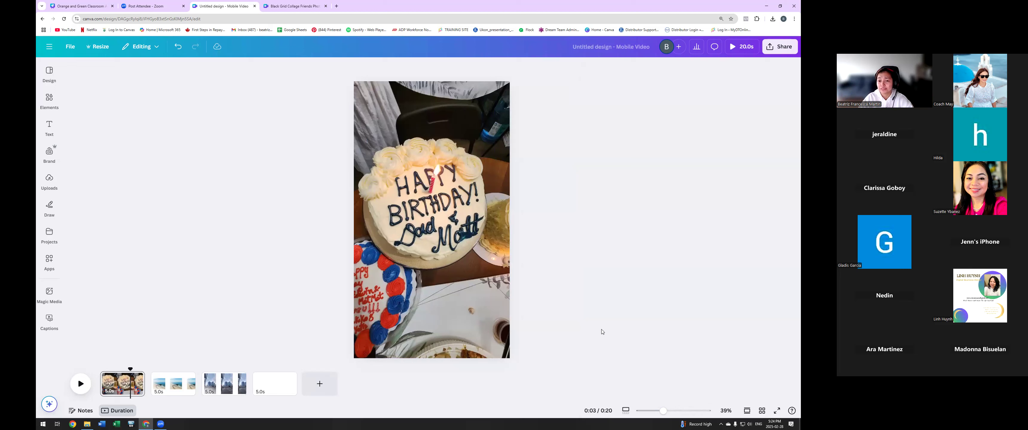
- Set the beach photo as the background of the second page
left_click(168, 384)
left_click(449, 228)
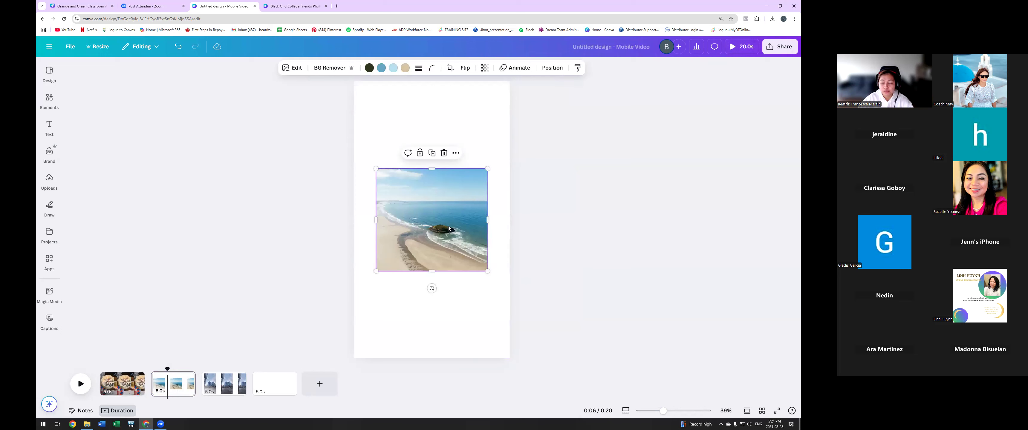
right_click(449, 229)
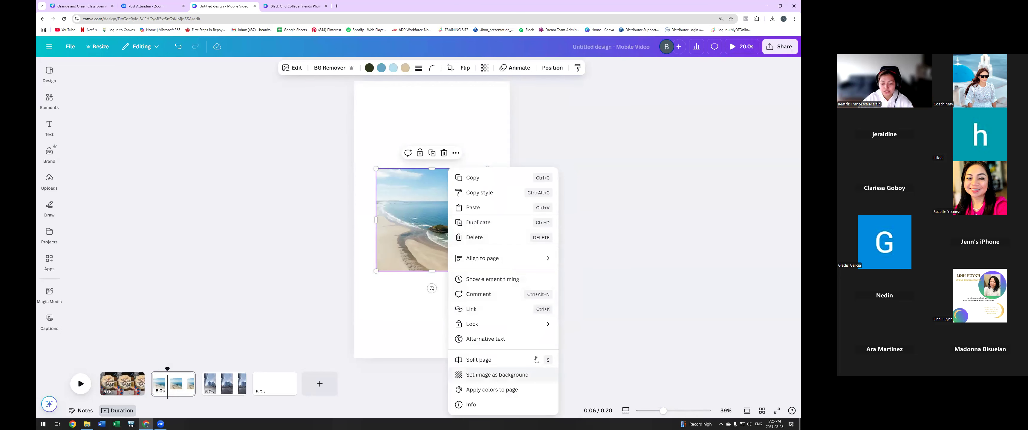
left_click(501, 376)
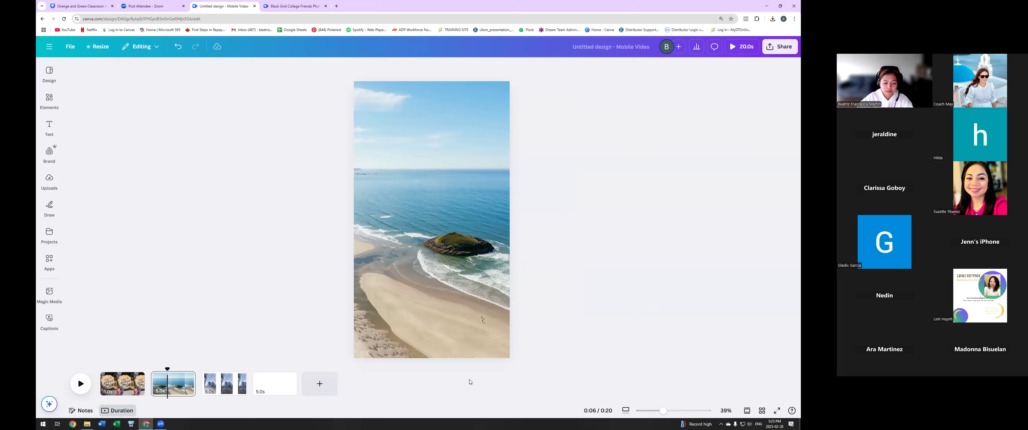
- Delete the city buildings photo from the third page
left_click(224, 384)
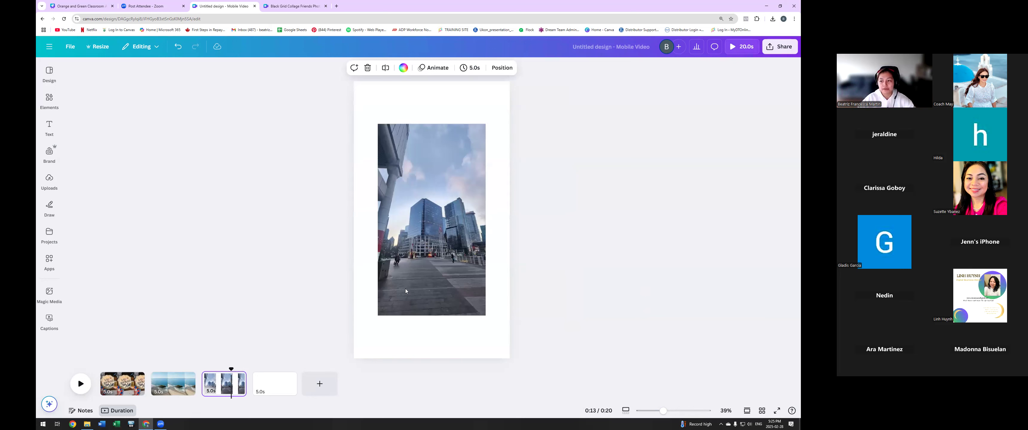
left_click(405, 289)
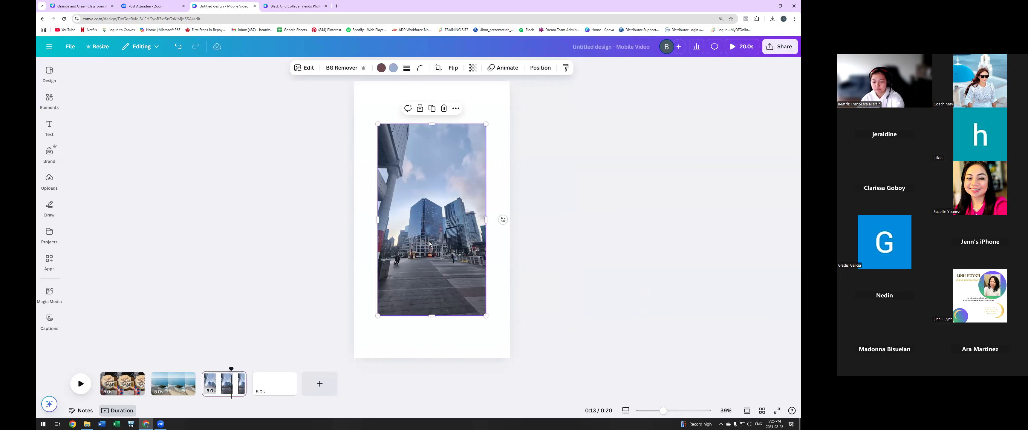
key("Delete")
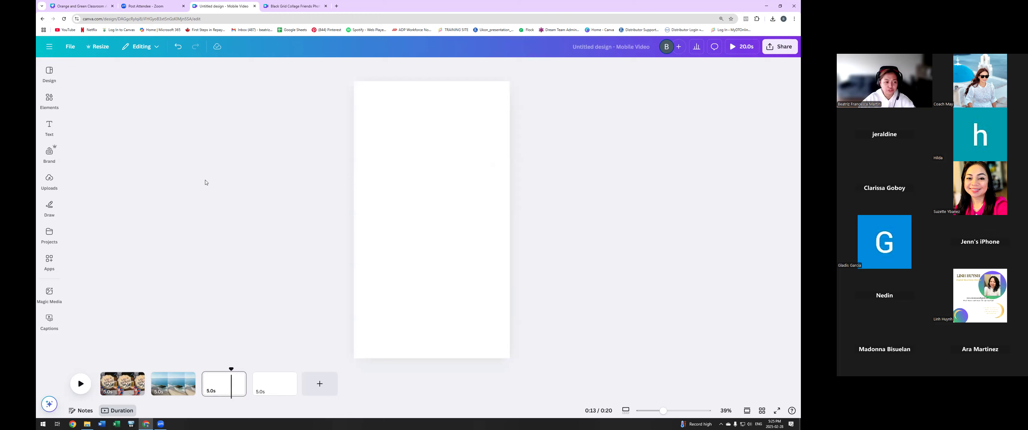
- Search the elements for "frame" and look through the available frame shapes
left_click(50, 105)
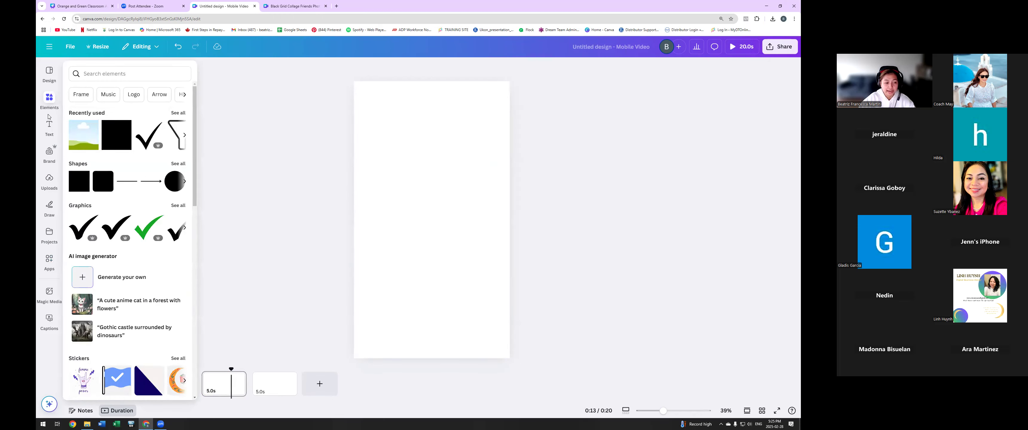
left_click(53, 161)
left_click(49, 101)
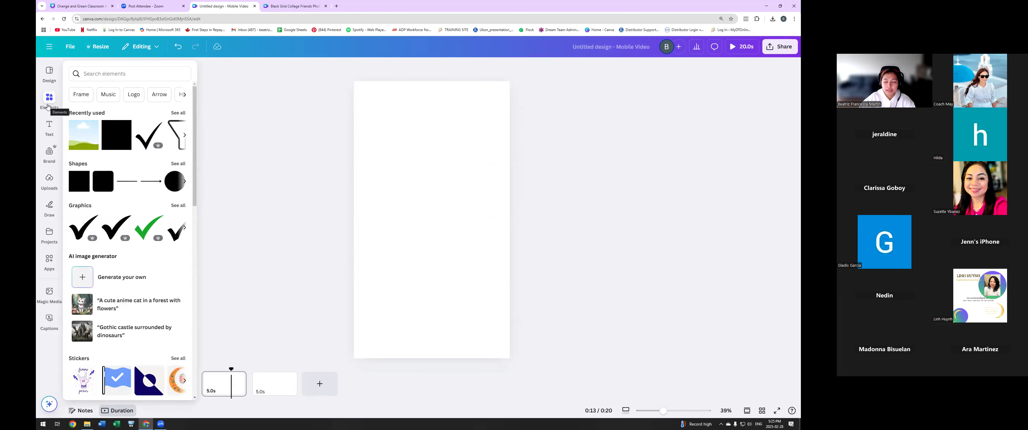
left_click(93, 74)
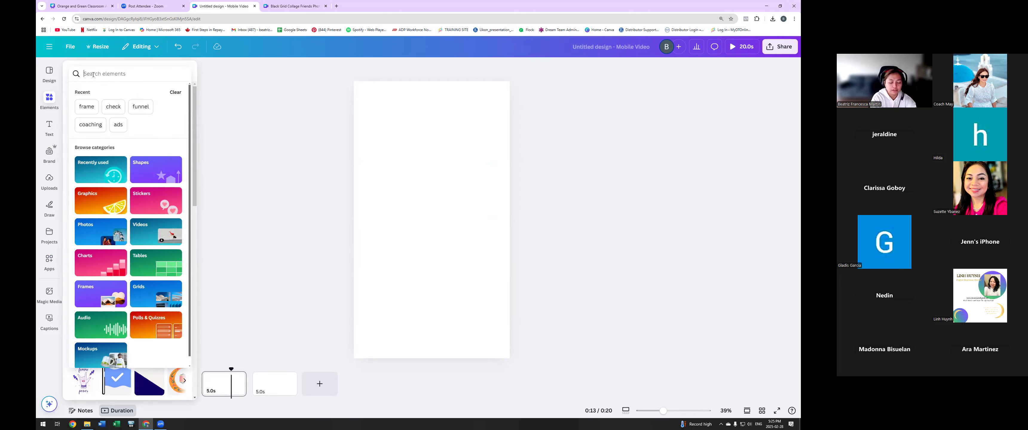
type("frame")
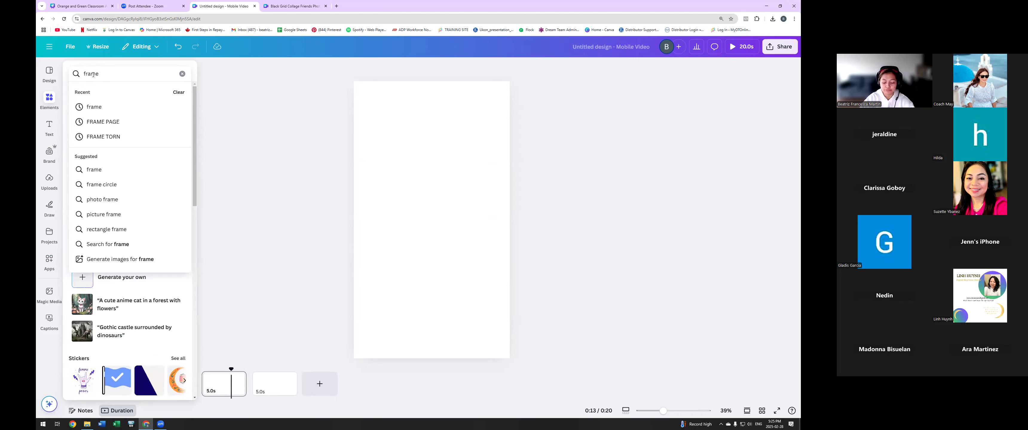
key("Return")
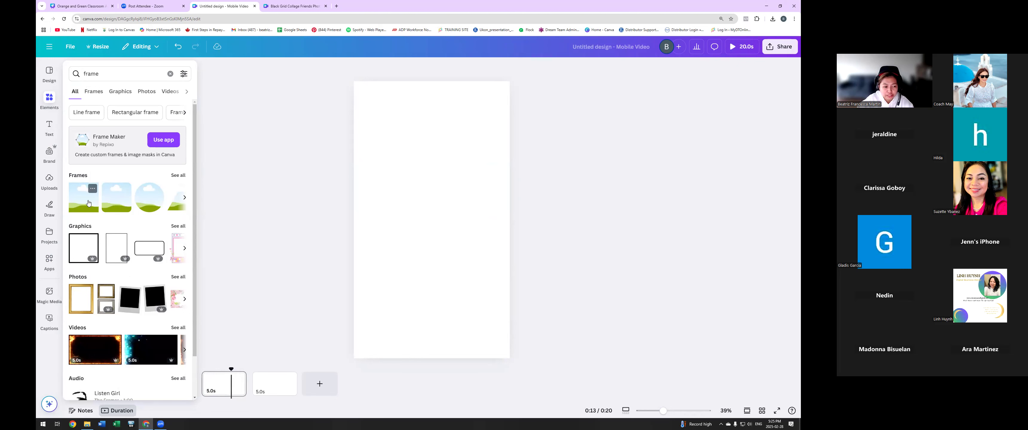
left_click(185, 197)
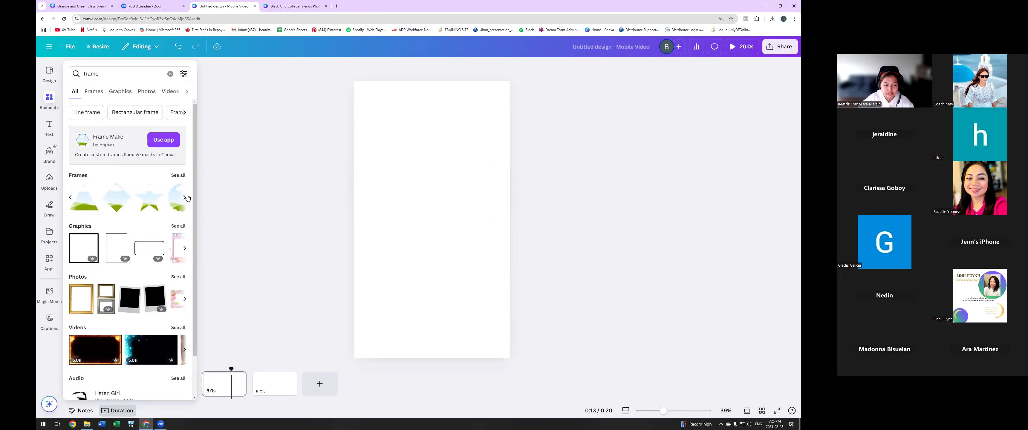
left_click(70, 198)
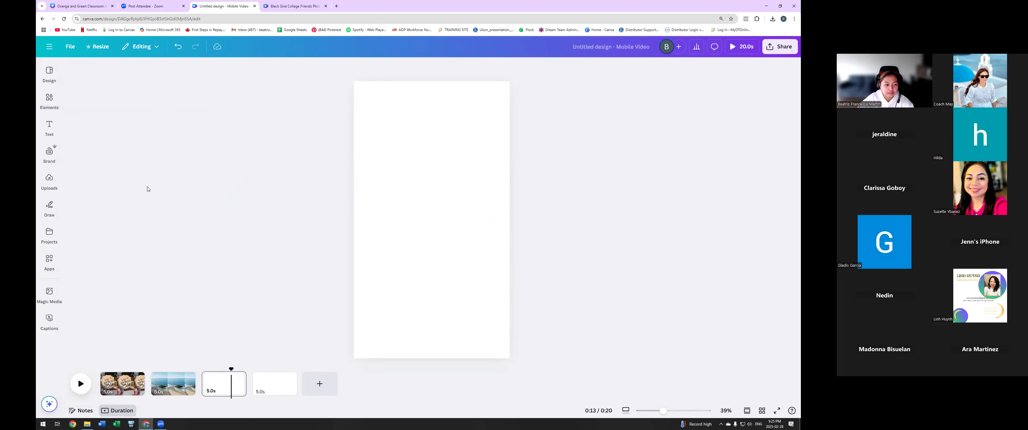
mouse_move(51, 102)
scroll(161, 204, "down", 1)
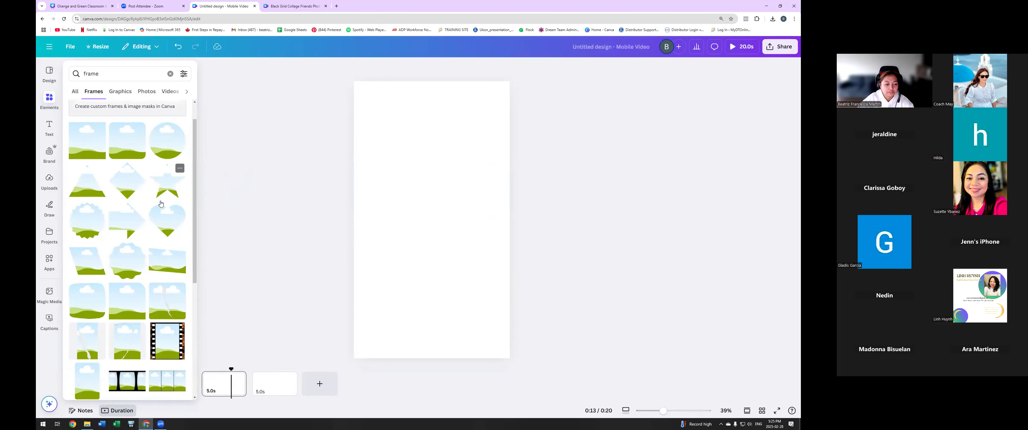
scroll(162, 215, "down", 2)
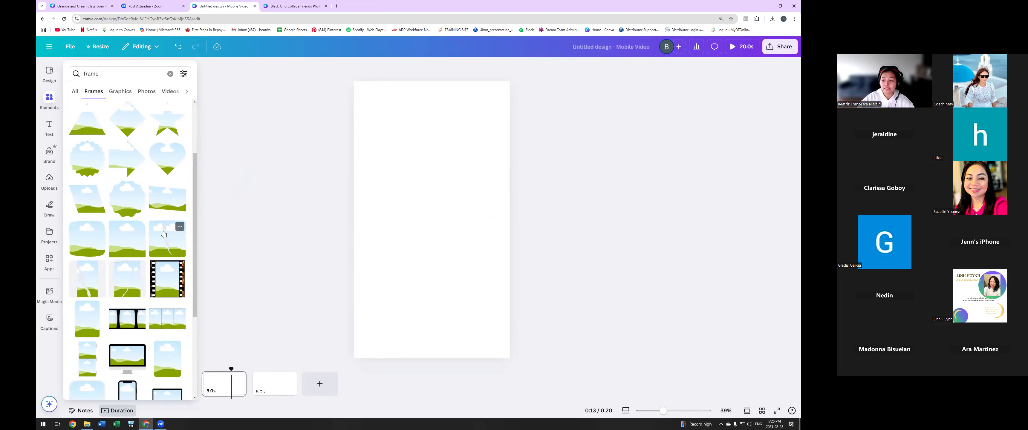
scroll(159, 239, "up", 3)
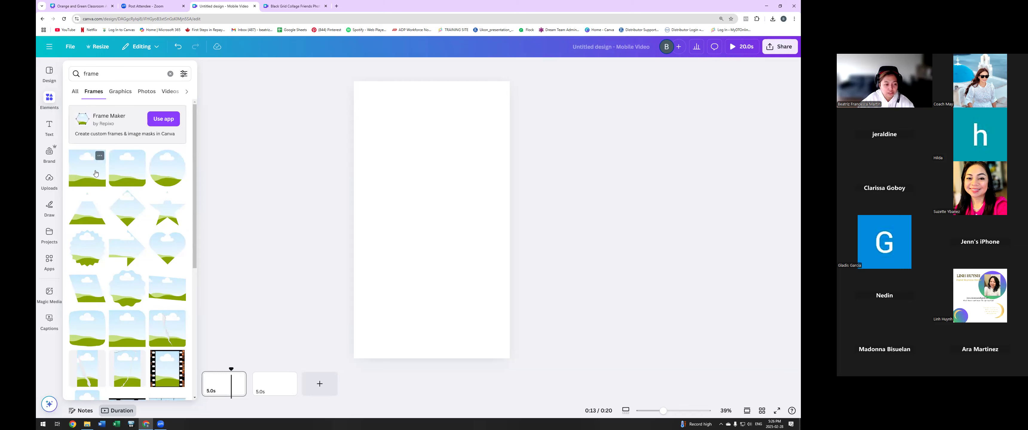
- Add the square frame to the third page and enlarge it to the full page width, centered vertically
left_click(96, 173)
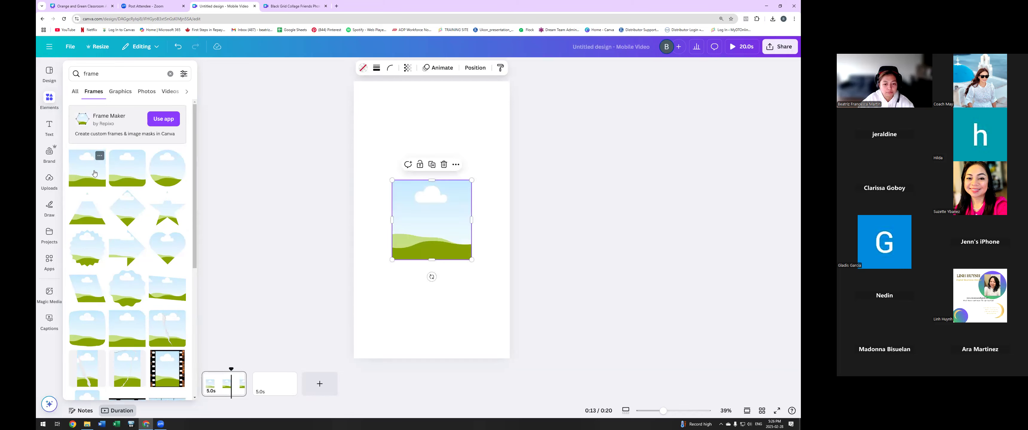
left_click_drag(437, 219, 398, 192)
left_click_drag(431, 230, 509, 305)
left_click_drag(456, 264, 447, 243)
left_click(567, 246)
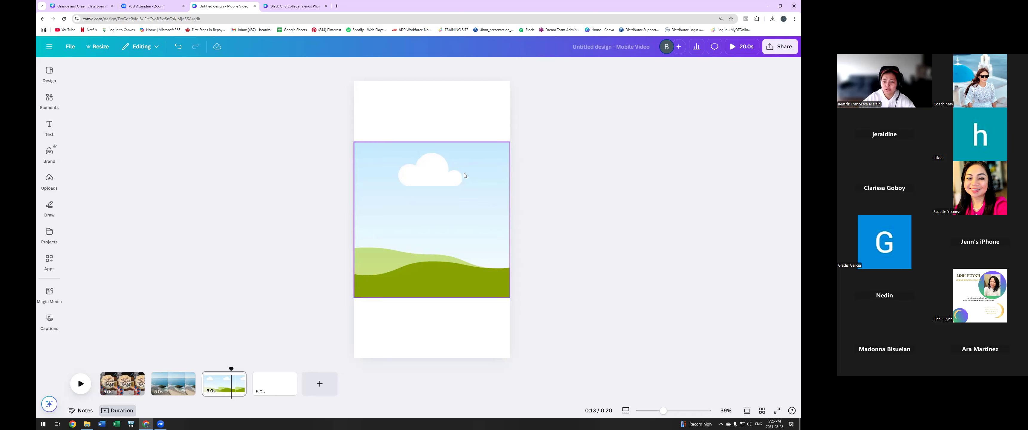
left_click(471, 234)
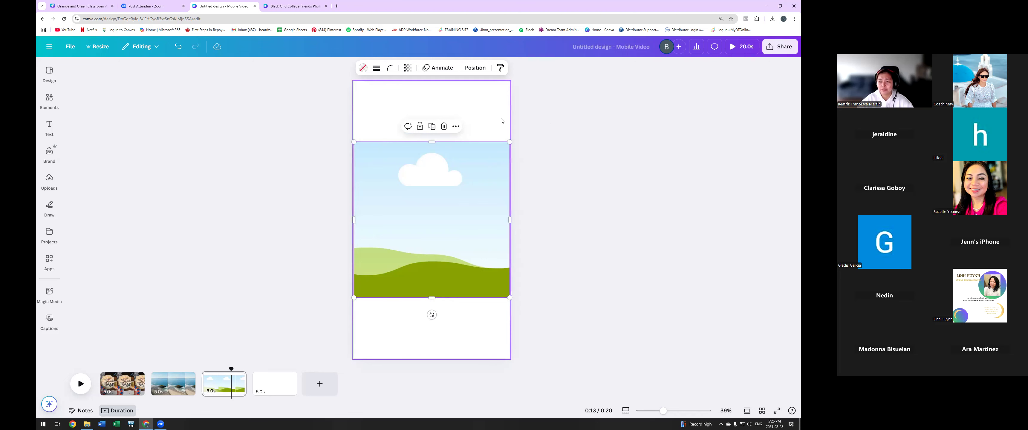
left_click(599, 203)
- Fill the square frame on the third page with the uploaded cake photo
left_click(49, 179)
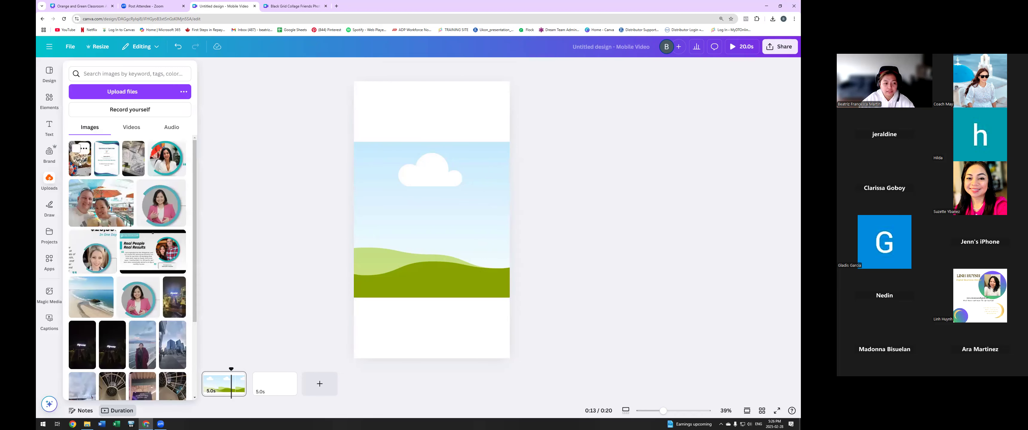
left_click(79, 163)
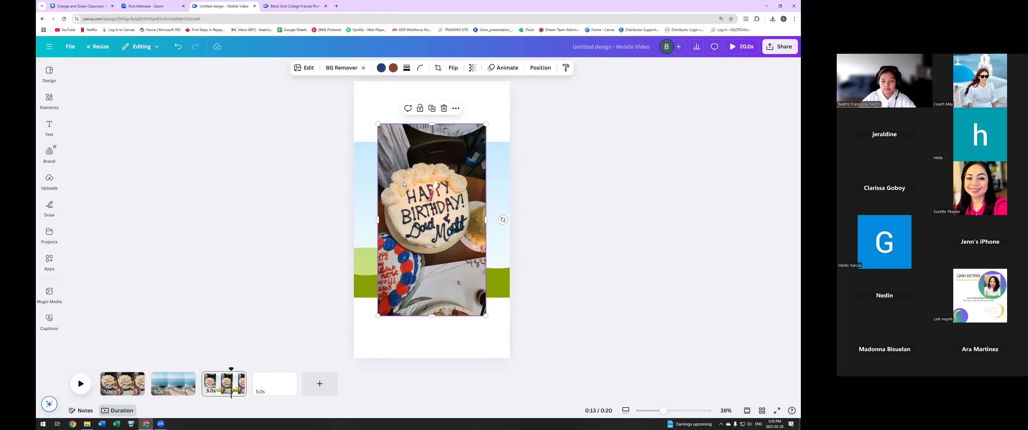
left_click_drag(451, 218, 454, 220)
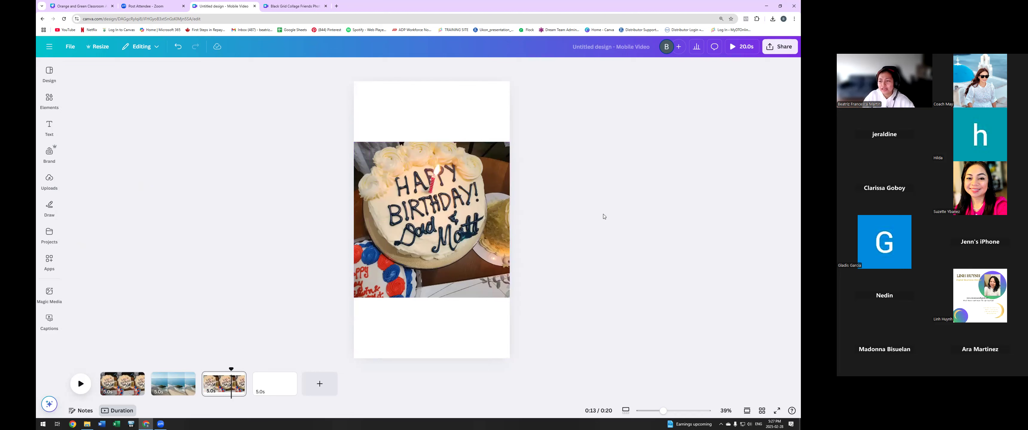
- Add the two-piece torn-paper frame over the cake photo on the third page
mouse_move(51, 117)
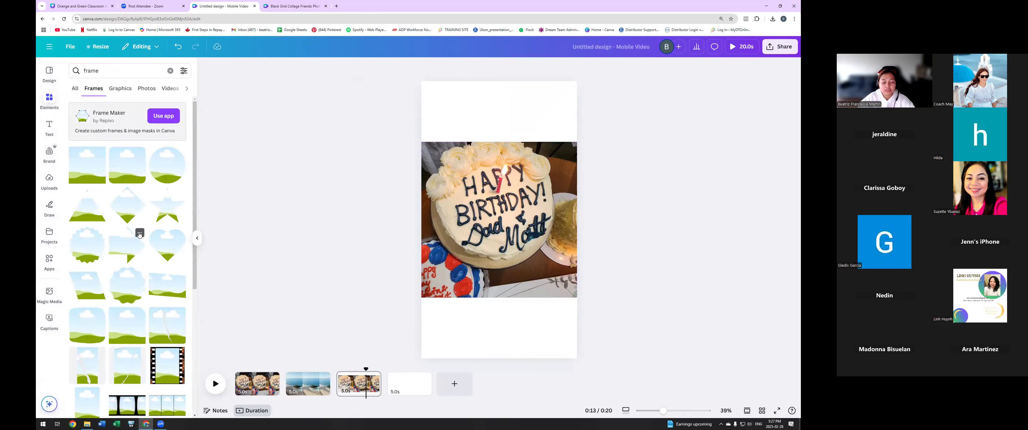
scroll(80, 315, "down", 2)
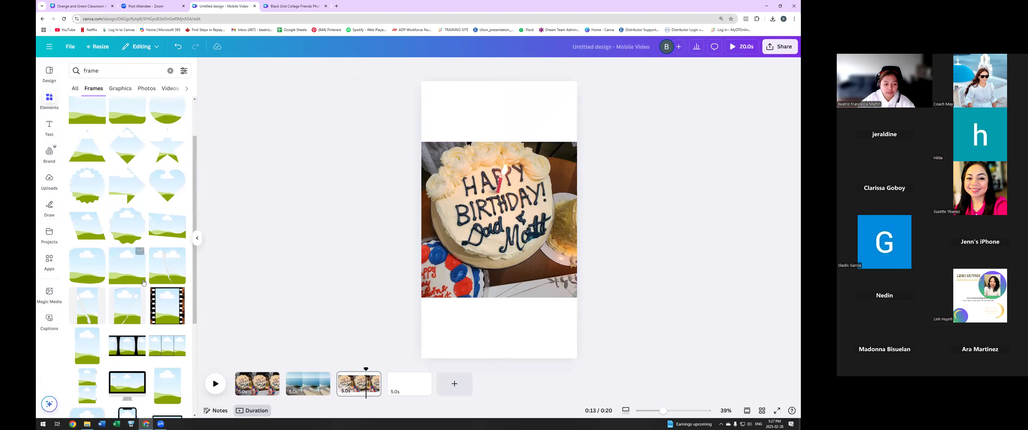
left_click(127, 305)
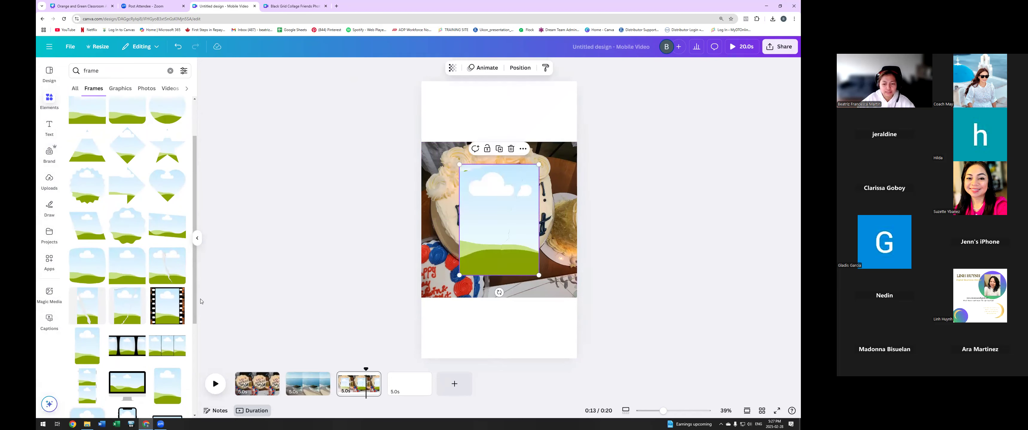
left_click_drag(468, 204, 468, 207)
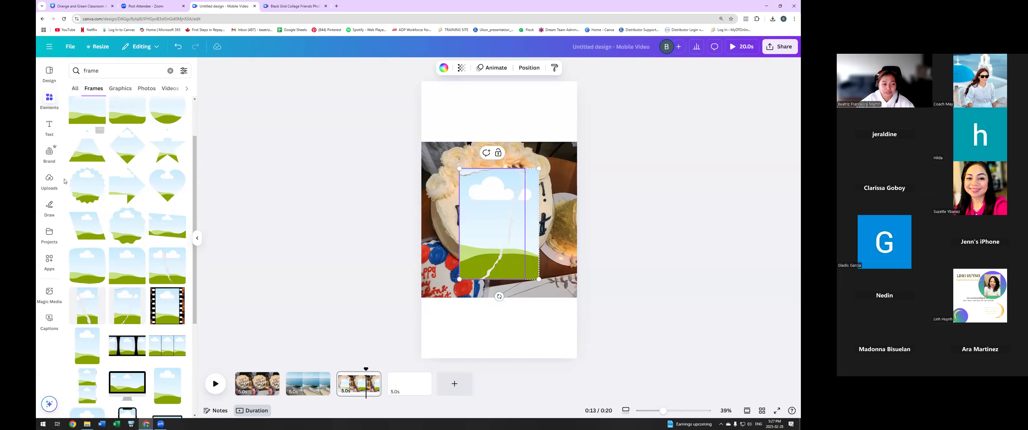
- Fill the left piece of the torn-paper frame with the uploaded grey photo of paper drawings
left_click(49, 181)
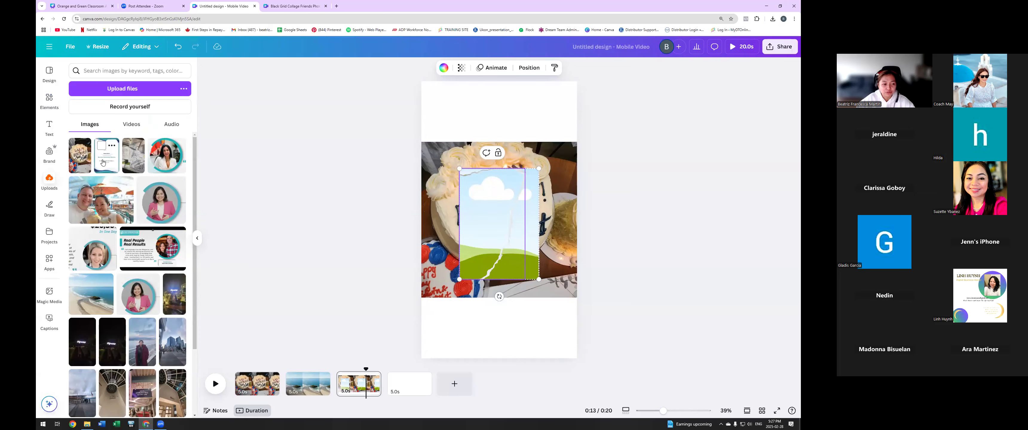
left_click(131, 160)
left_click_drag(503, 238, 499, 223)
left_click(682, 218)
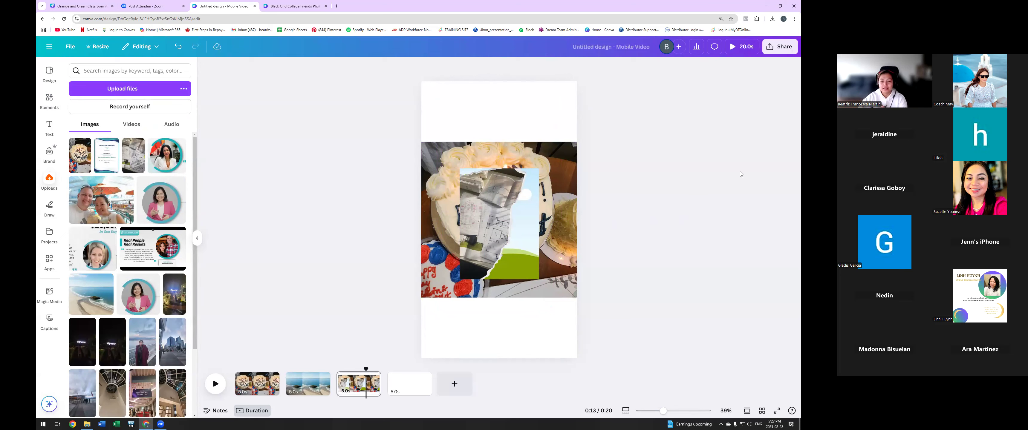
- Remove the grey paper drawings photo from the left piece of the torn-paper frame
left_click(526, 255)
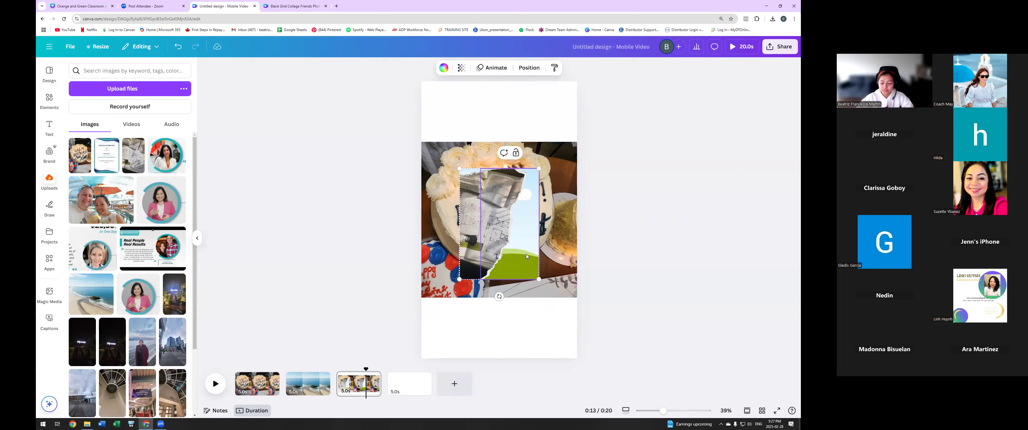
left_click(488, 227)
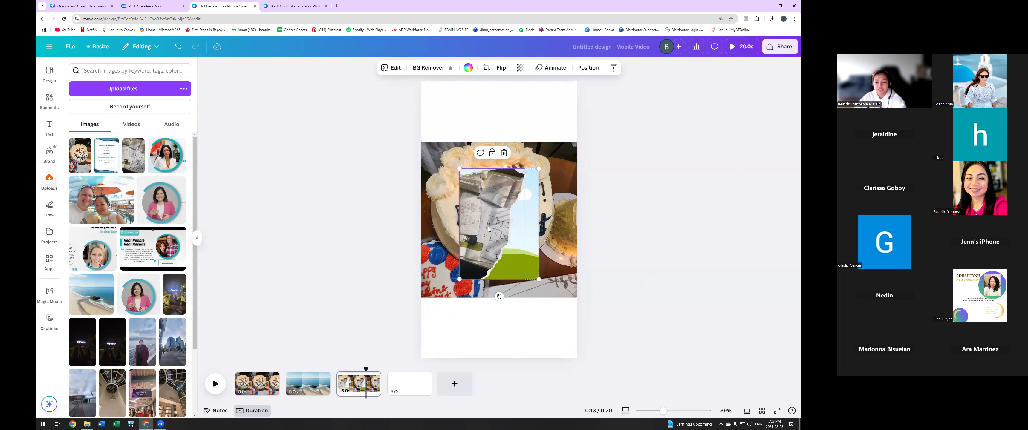
key("Delete")
left_click(515, 225)
left_click(608, 226)
left_click(511, 223)
left_click(479, 276)
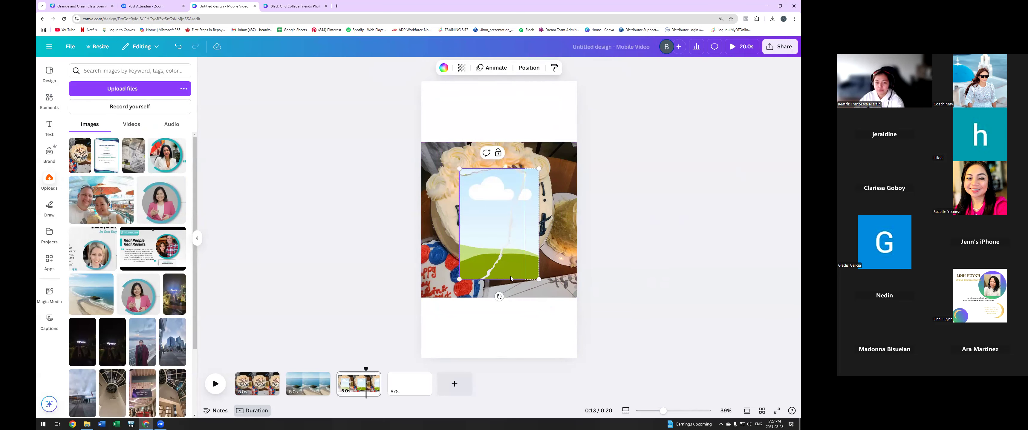
- Move the torn-paper frame lower on the third page, over the bottom edge of the cake photo
left_click_drag(510, 278, 507, 294)
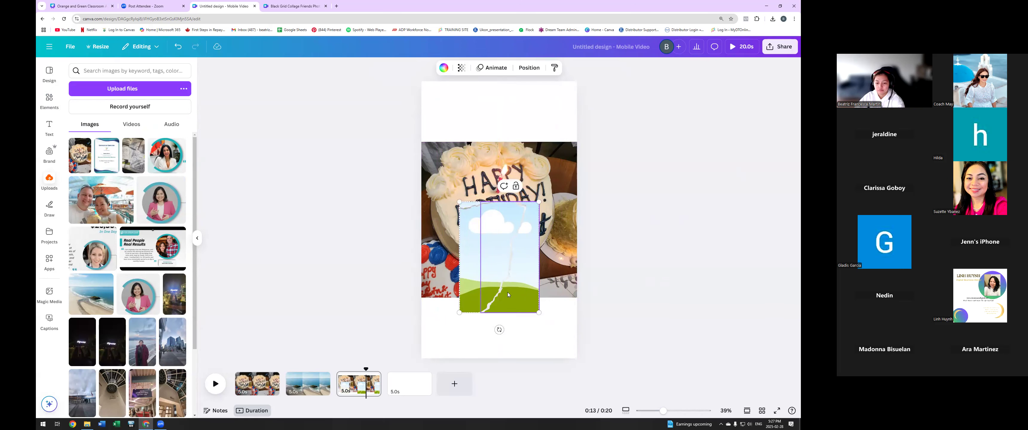
right_click(488, 299)
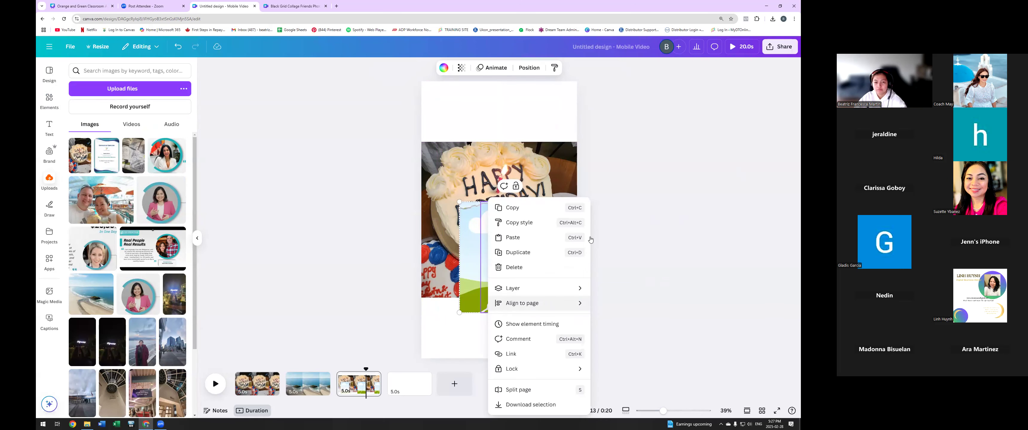
left_click(624, 233)
left_click(443, 239)
left_click(639, 241)
- Undo the torn-paper frame and cake photo edits on the third page, and delete the square frame
key("ctrl+z")
key("ctrl+z")
key("ctrl+z")
key("ctrl+z")
key("ctrl+z")
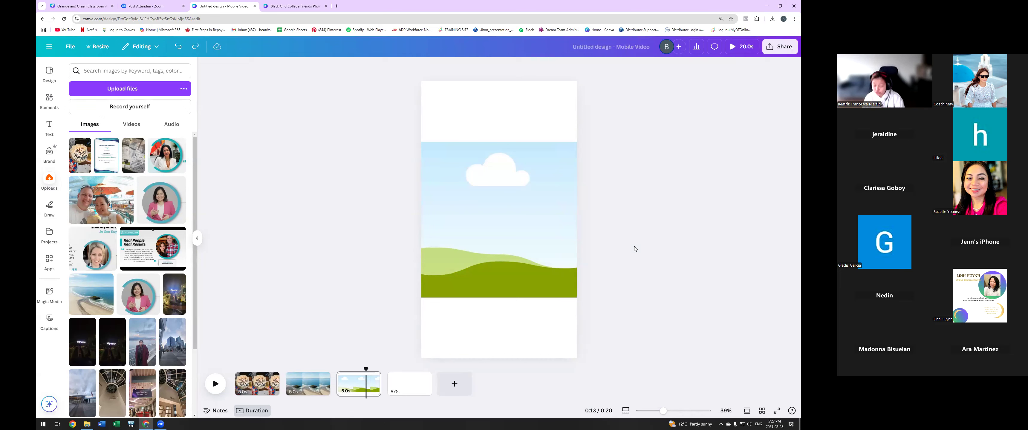
left_click(498, 223)
key("Delete")
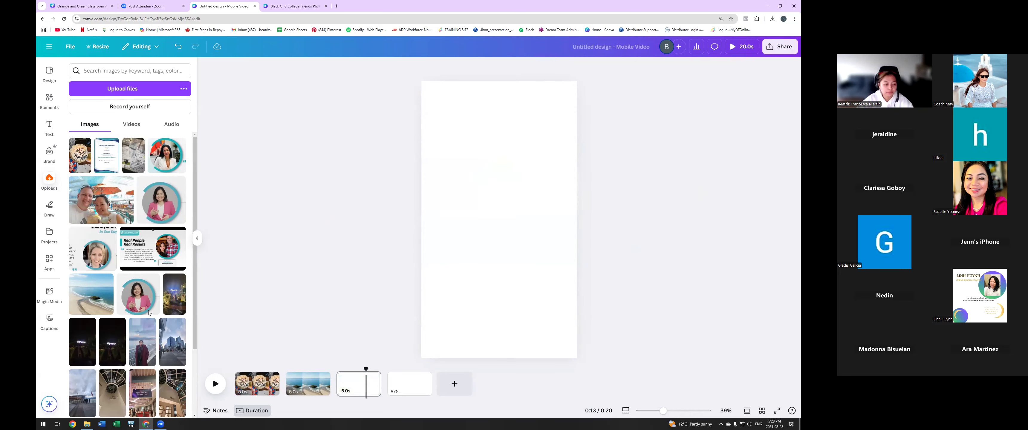
- Add the uploaded city plaza photo with glass buildings to the third page and set it as the page background
left_click(171, 353)
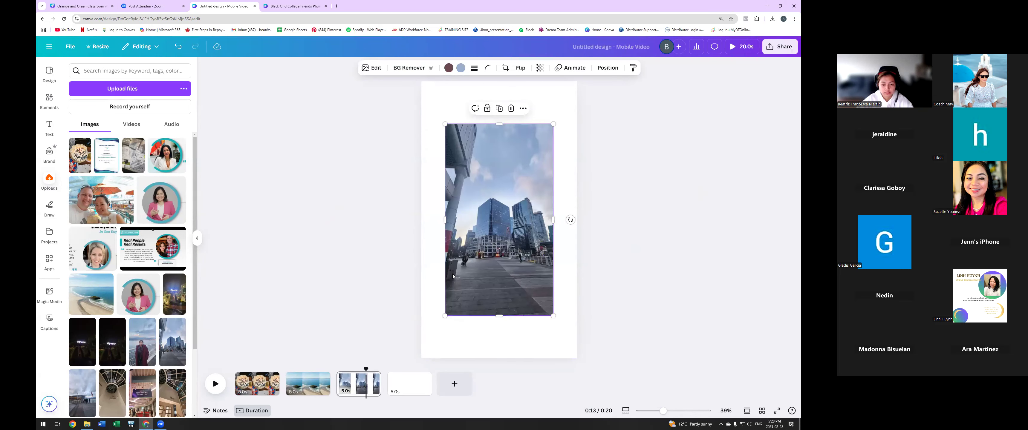
right_click(453, 168)
left_click(487, 371)
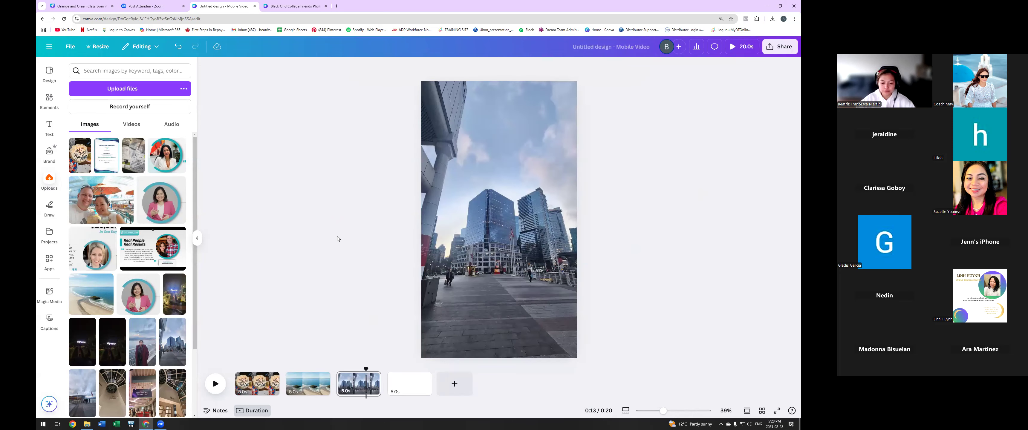
- Play the video from the start of the first page to preview the page sequence
left_click_drag(366, 370, 293, 371)
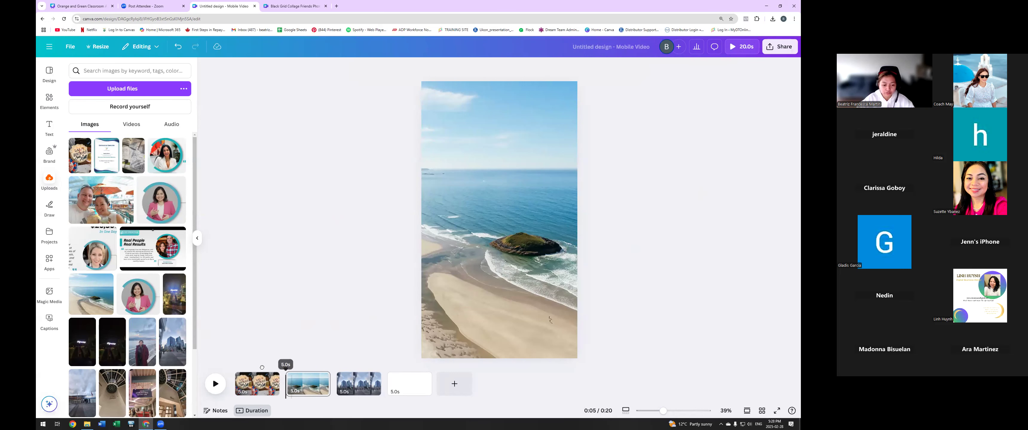
left_click(248, 373)
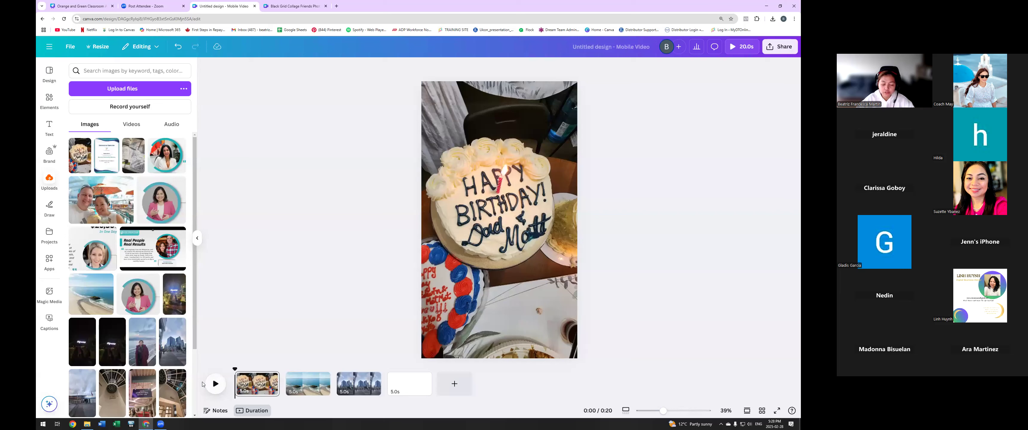
left_click(210, 388)
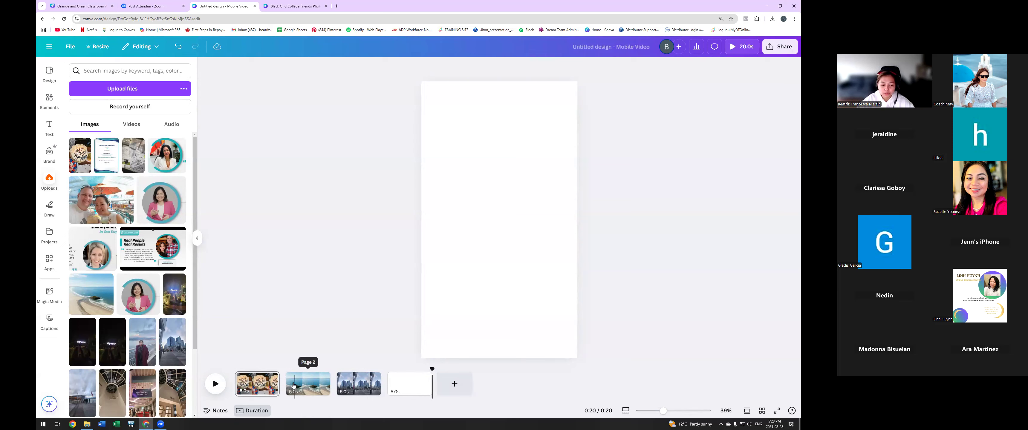
- Add a Color Wipe transition between the cake page and the beach page
left_click(273, 383)
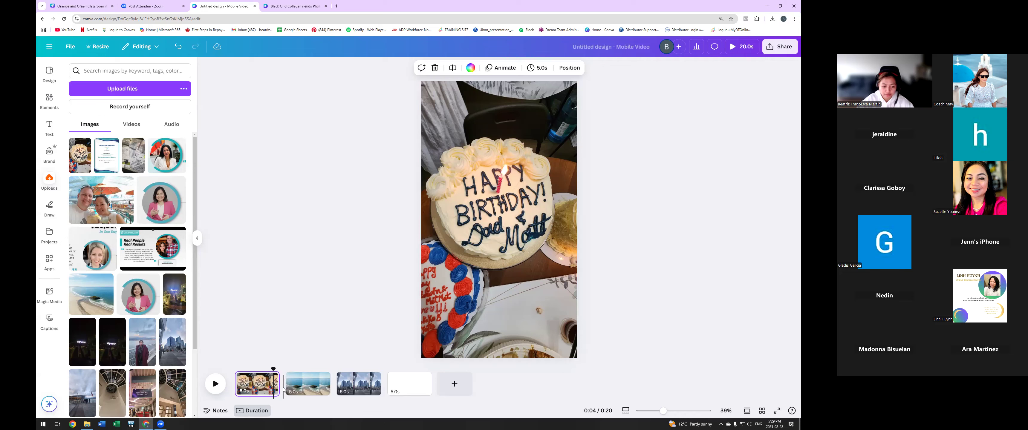
mouse_move(283, 391)
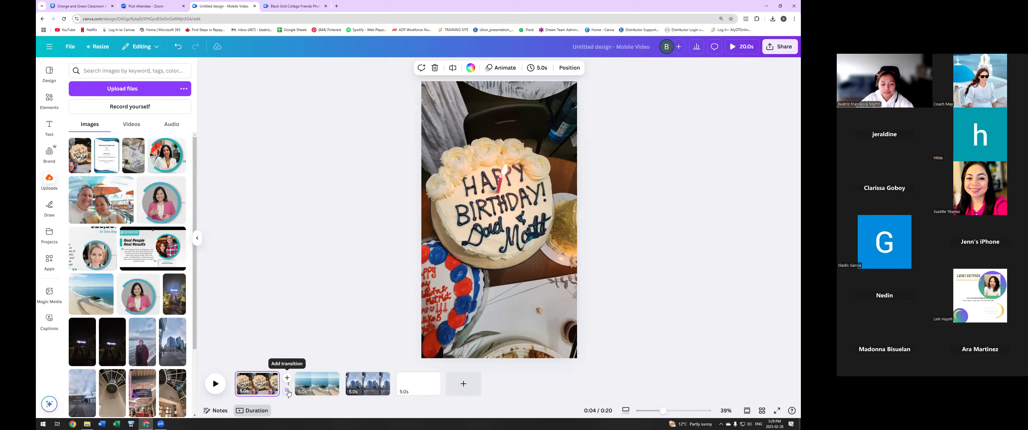
left_click(287, 391)
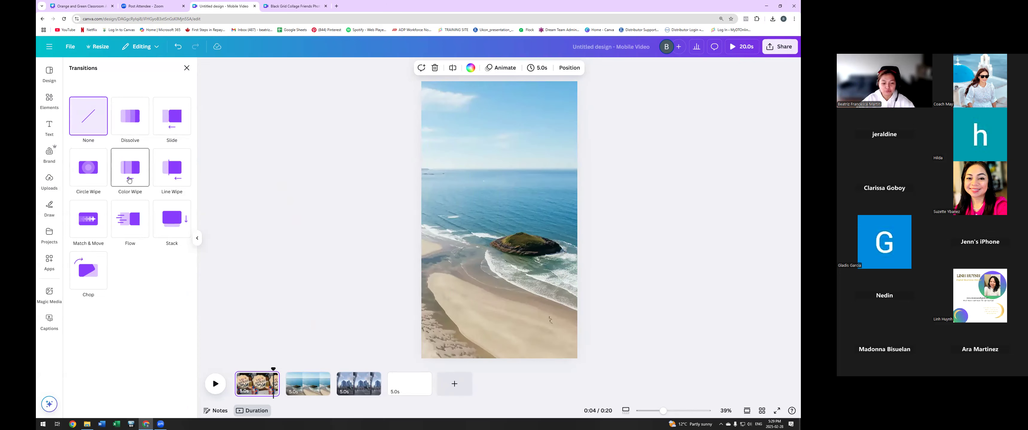
left_click(128, 180)
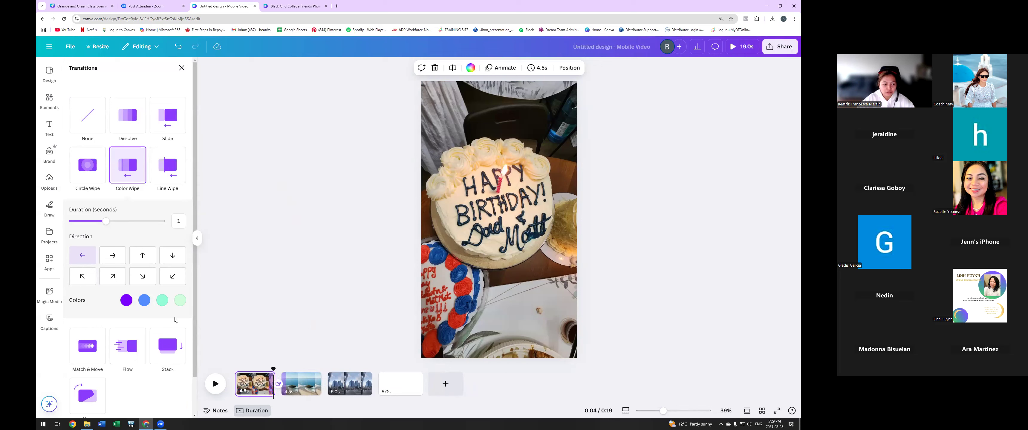
- Apply the Color Wipe transition between all pages of the video
scroll(125, 219, "down", 1)
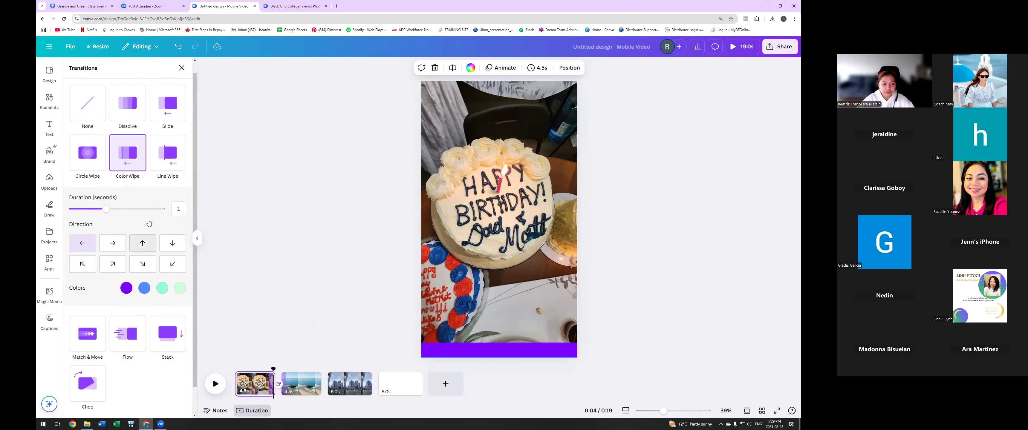
scroll(148, 222, "up", 1)
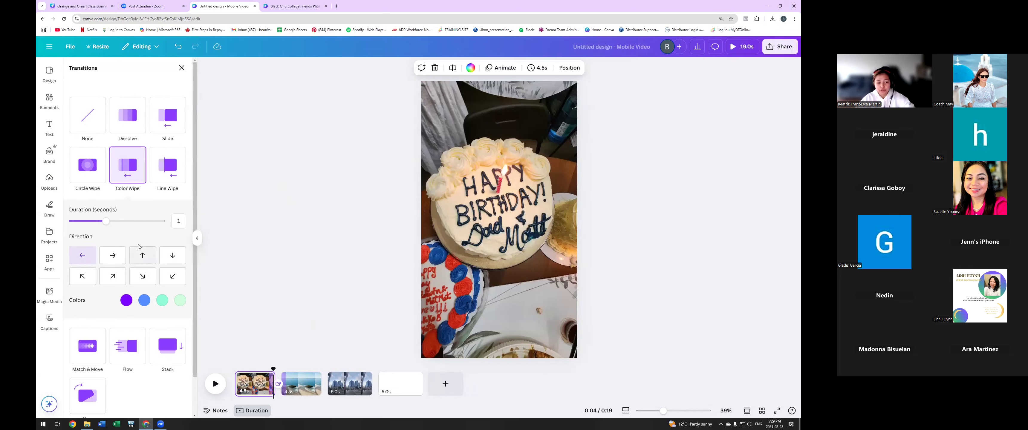
scroll(141, 280, "down", 3)
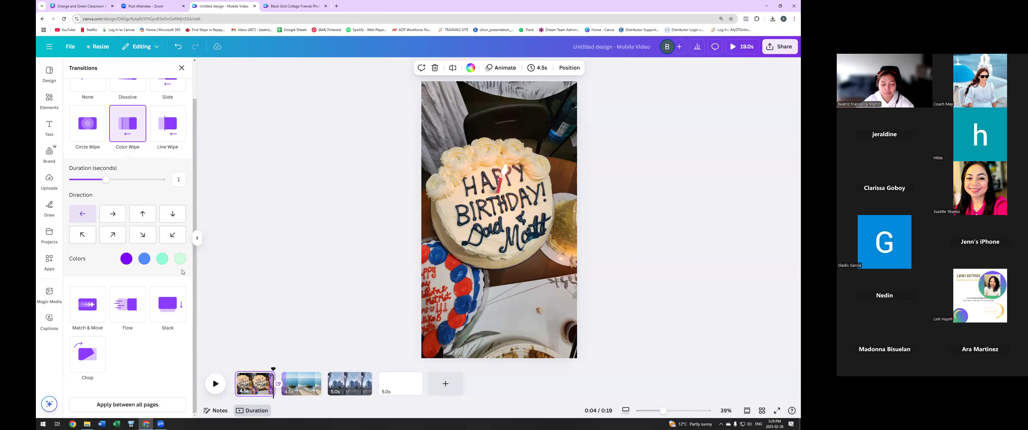
left_click(165, 408)
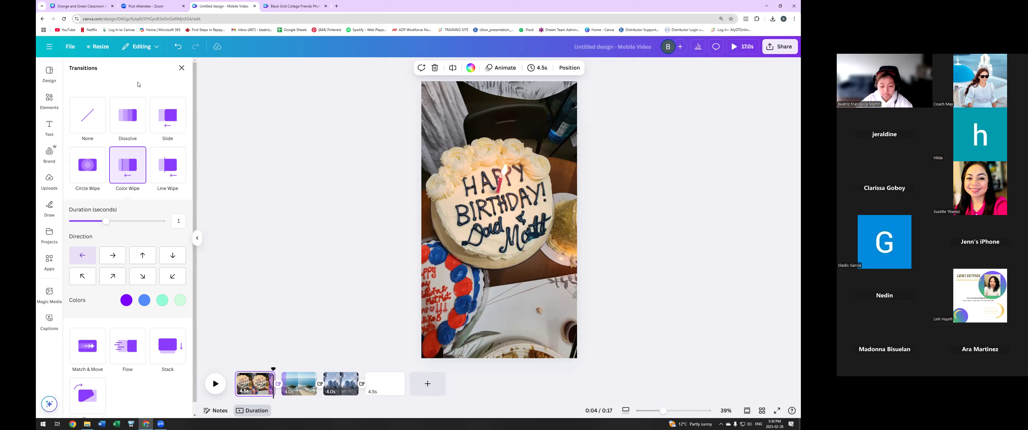
left_click(286, 181)
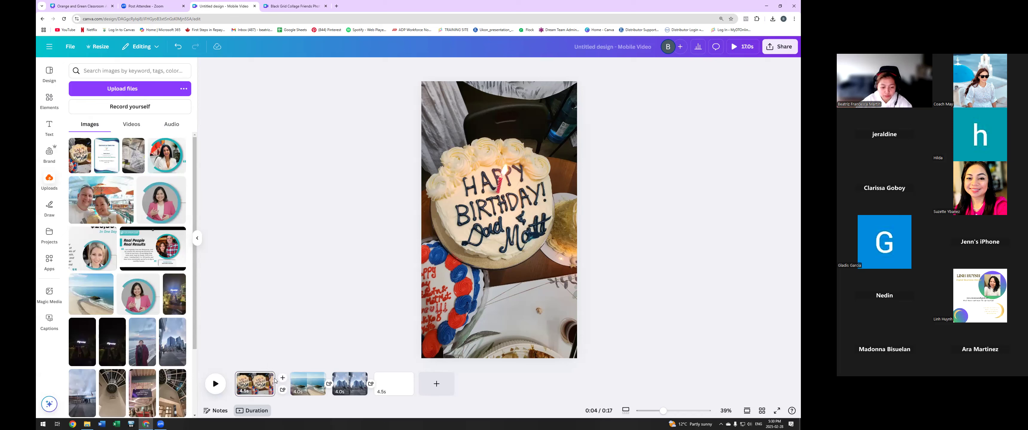
- Shorten the cake page's duration to 3.4 seconds on the timeline
left_click(256, 388)
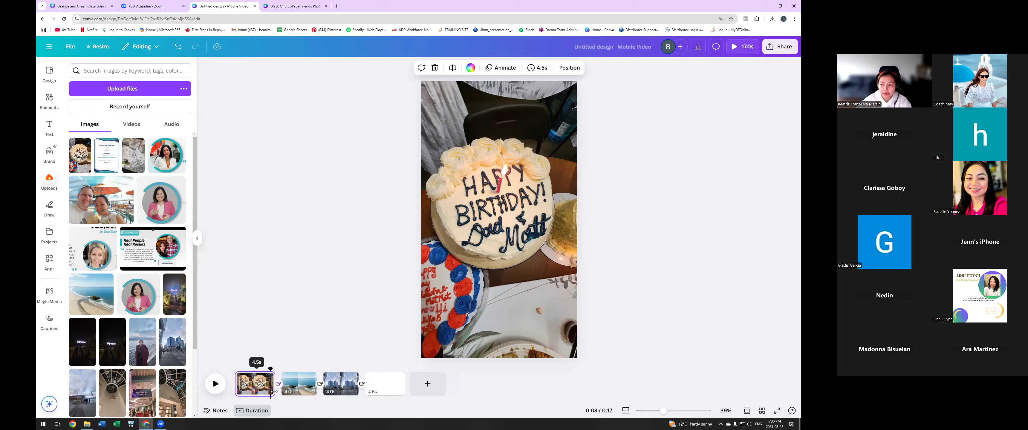
mouse_move(274, 390)
left_mouse_down()
mouse_move(349, 389)
mouse_move(267, 394)
left_mouse_up()
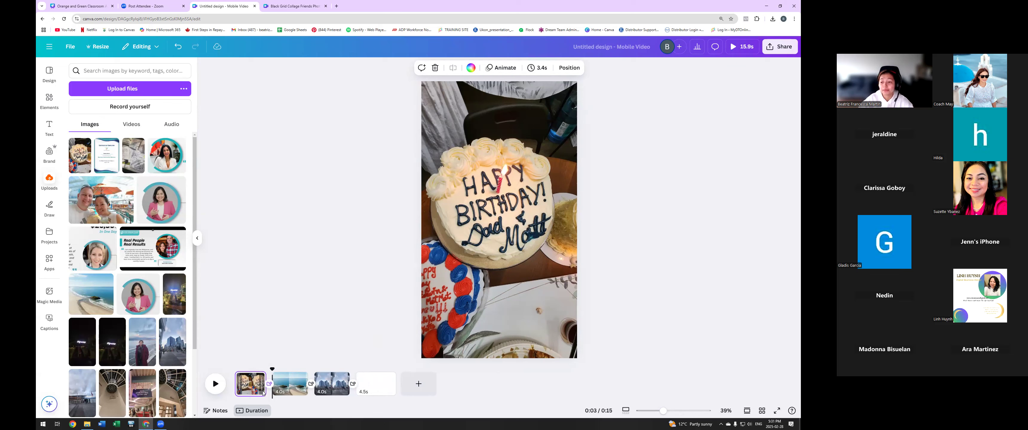
left_click(253, 314)
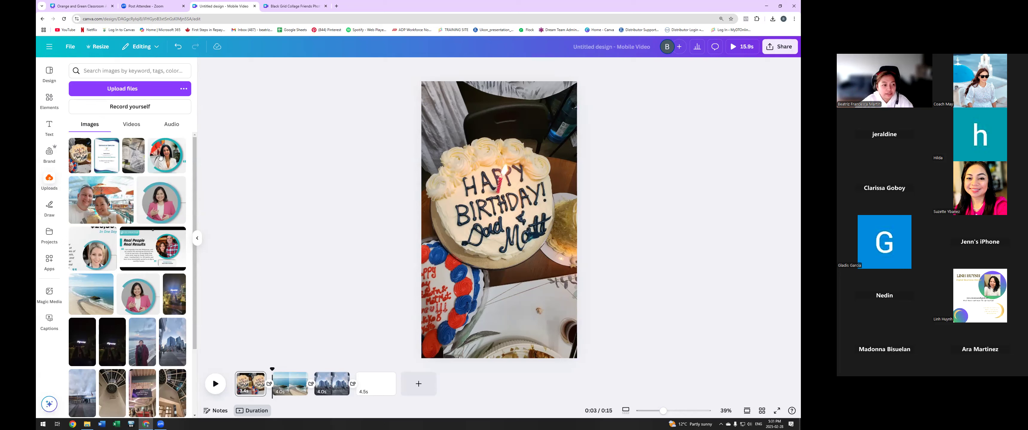
- Add the recently used "Cheers to the New Year" font combination to the cake page
left_click(49, 127)
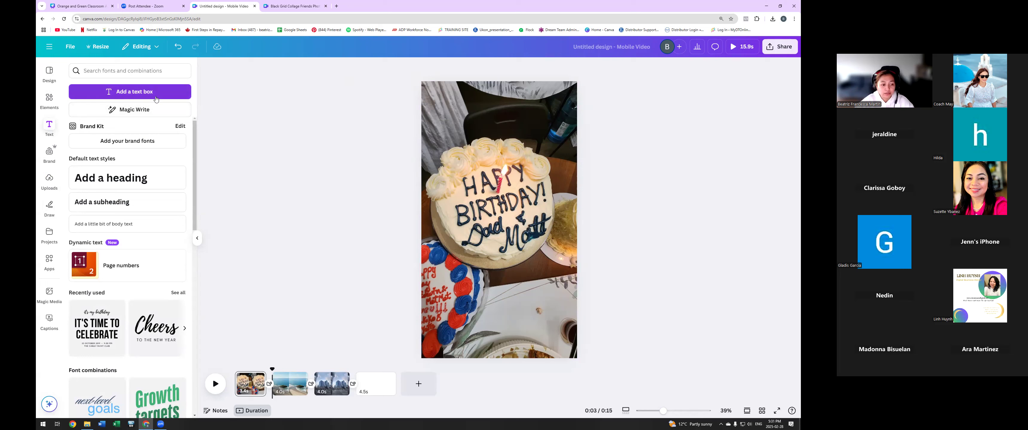
scroll(193, 206, "down", 4)
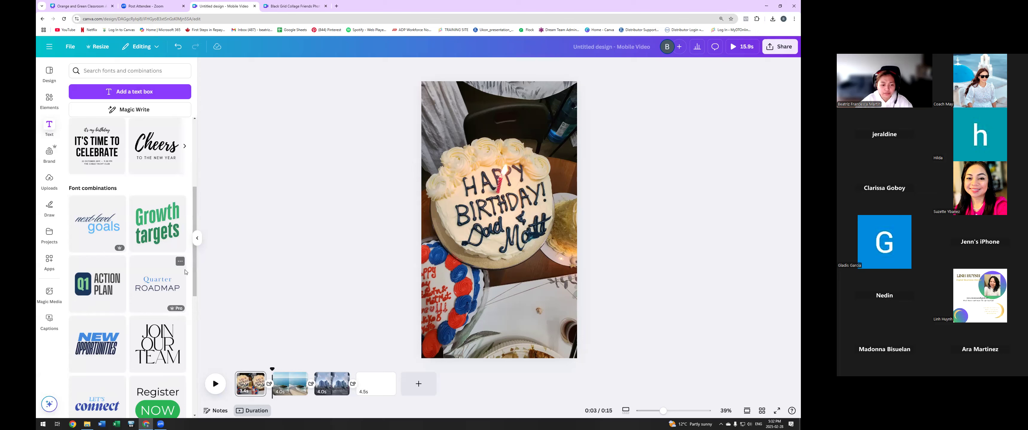
left_click_drag(195, 272, 201, 210)
scroll(201, 210, "down", 1)
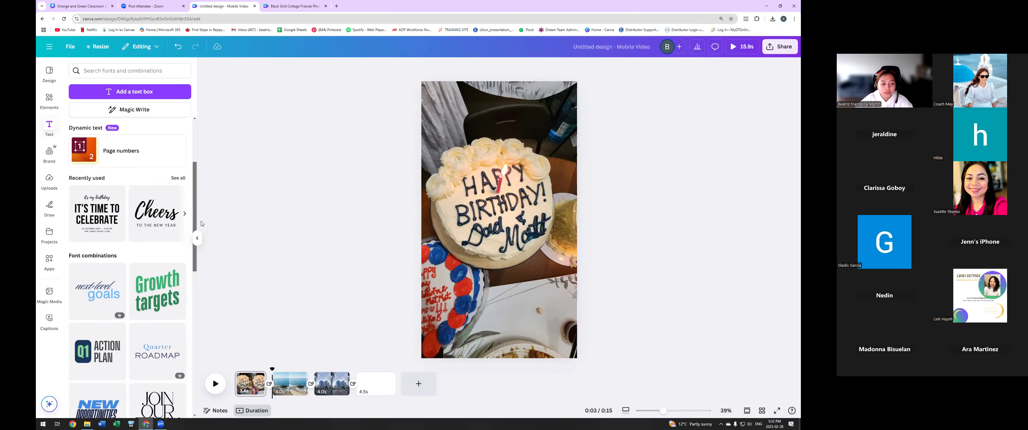
scroll(193, 180, "up", 1)
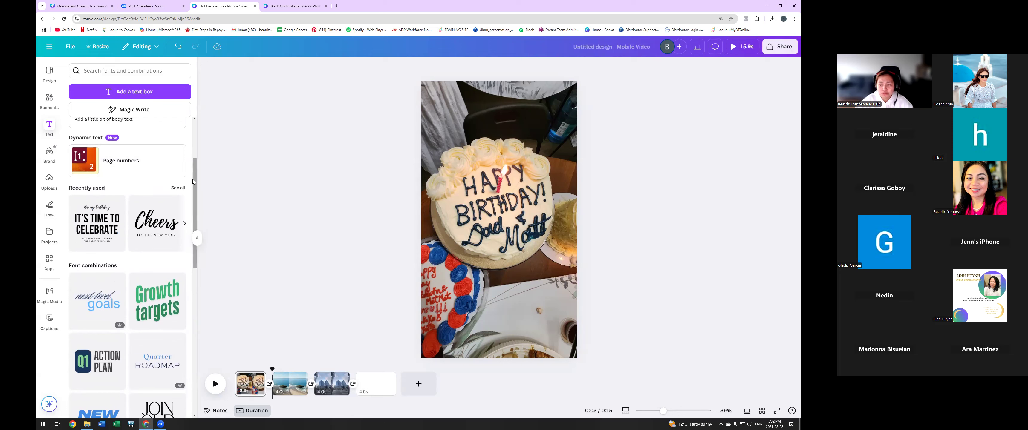
left_click_drag(193, 181, 196, 137)
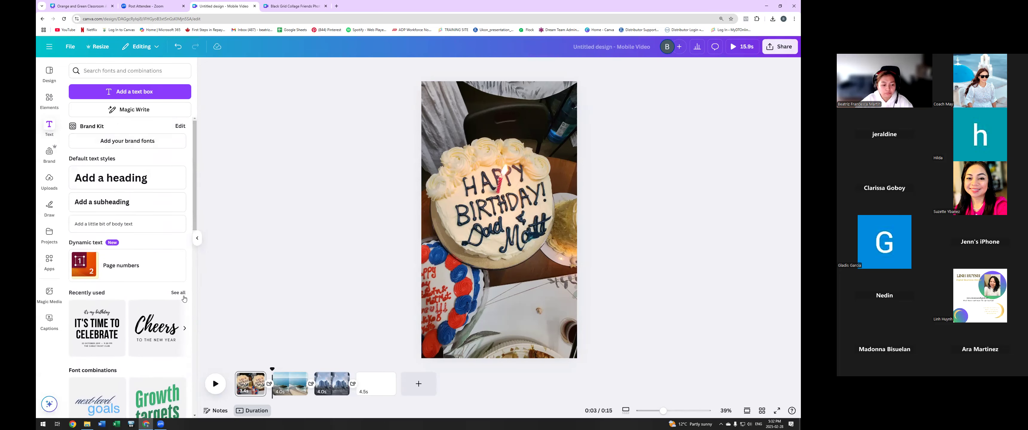
left_click(164, 339)
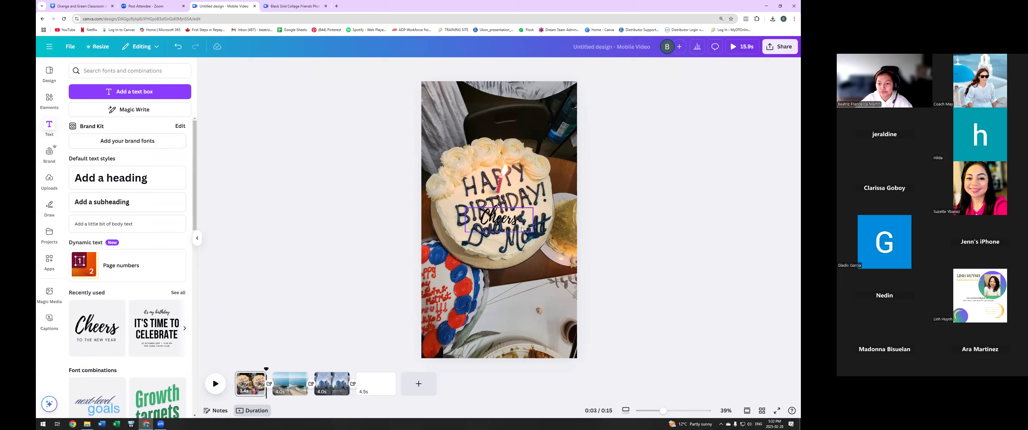
- Enlarge the grouped "Cheers" text to font size 189 across the cake page and move it slightly higher
left_click(530, 222)
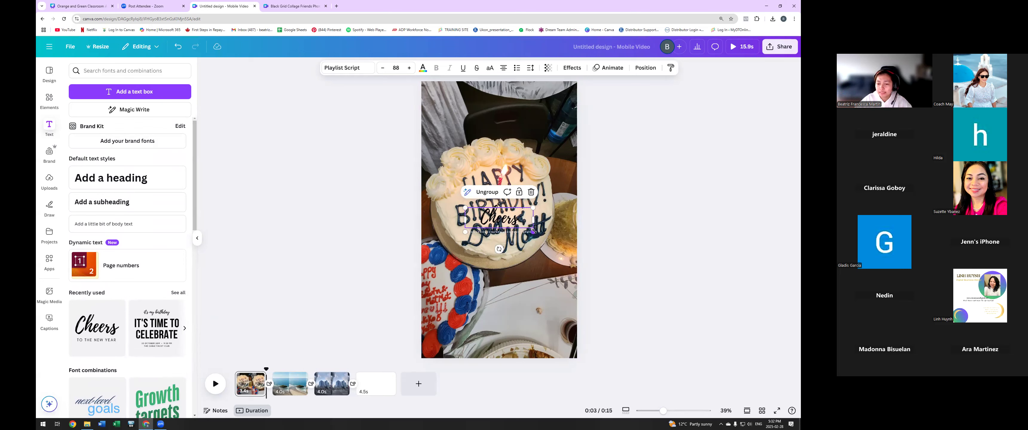
left_click_drag(533, 231, 511, 213)
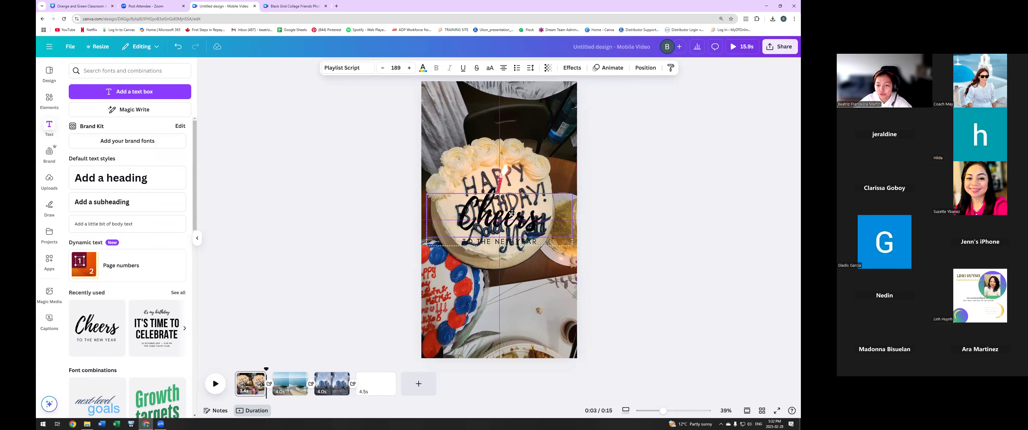
left_click(644, 224)
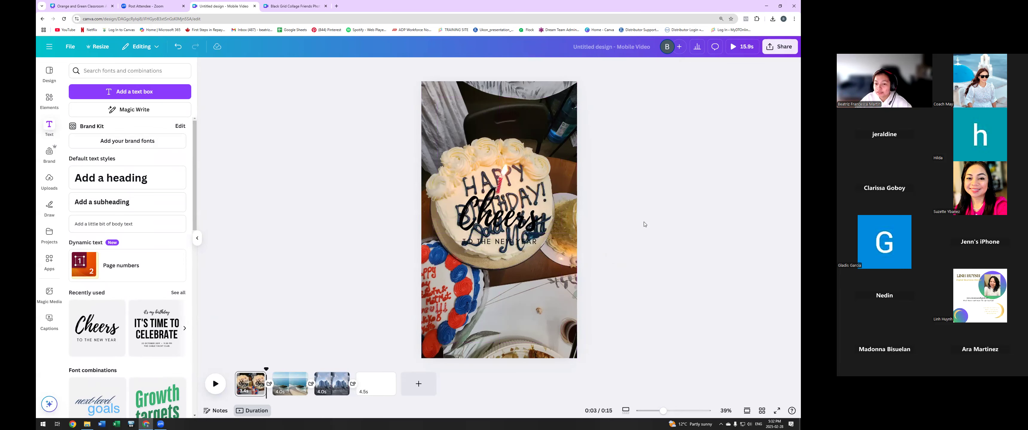
left_click(525, 224)
mouse_move(525, 224)
left_mouse_down()
mouse_move(525, 185)
mouse_move(525, 212)
left_mouse_up()
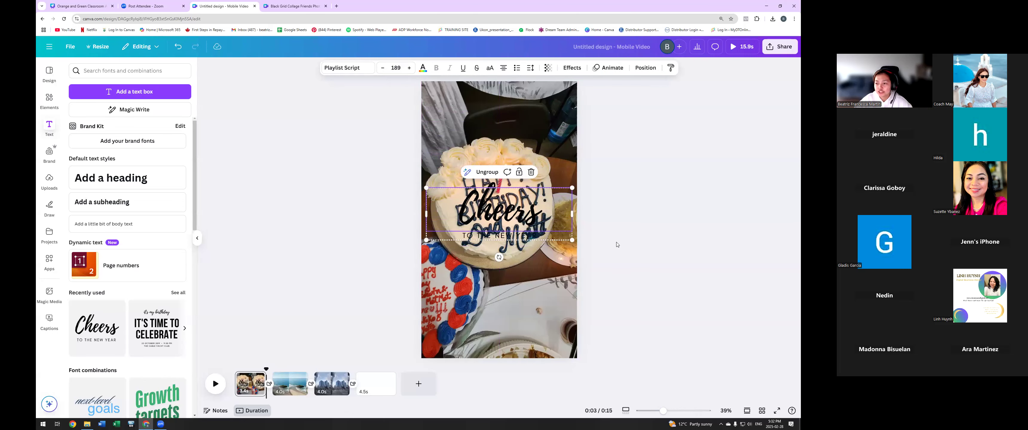
key("Escape")
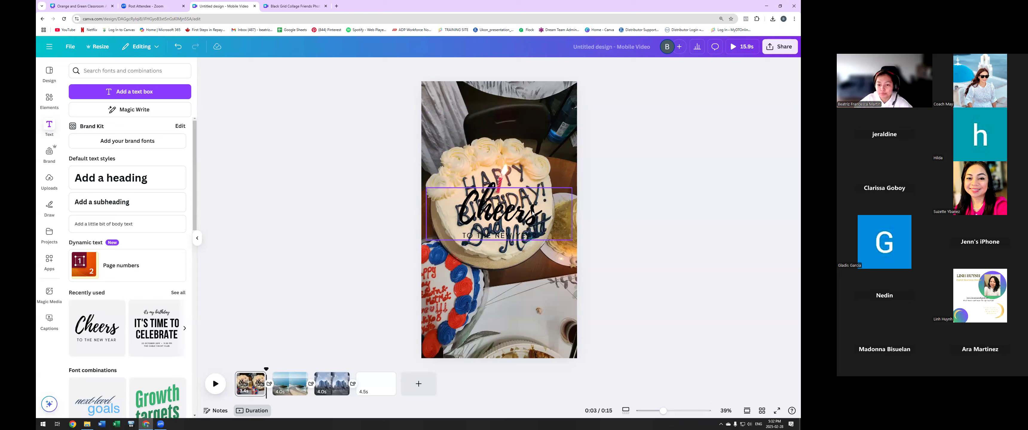
- Ungroup the "Cheers" heading and the "To the New Year" line
right_click(526, 221)
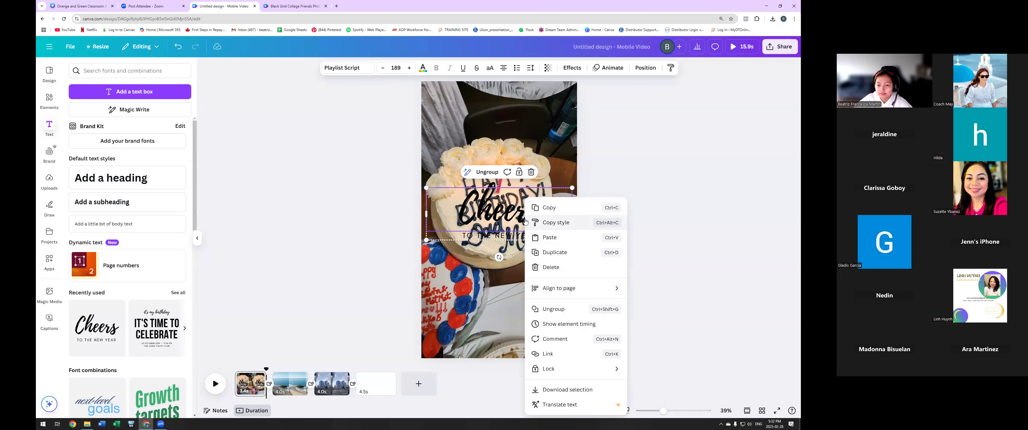
left_click(490, 175)
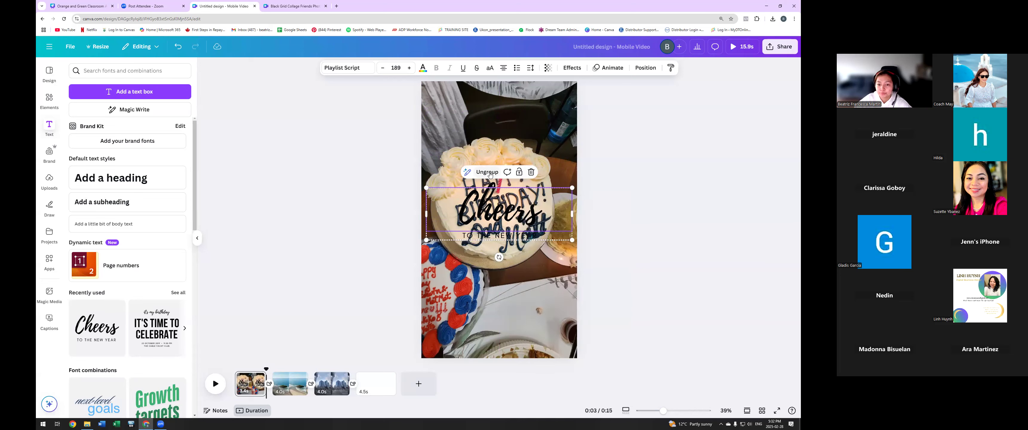
left_click(668, 214)
right_click(520, 220)
left_click(511, 216)
left_click(484, 173)
- Move "Cheers" up to the top of the cake and "To the New Year" down below the cake
left_click(512, 219)
left_click_drag(511, 220, 512, 177)
left_click_drag(499, 236, 518, 310)
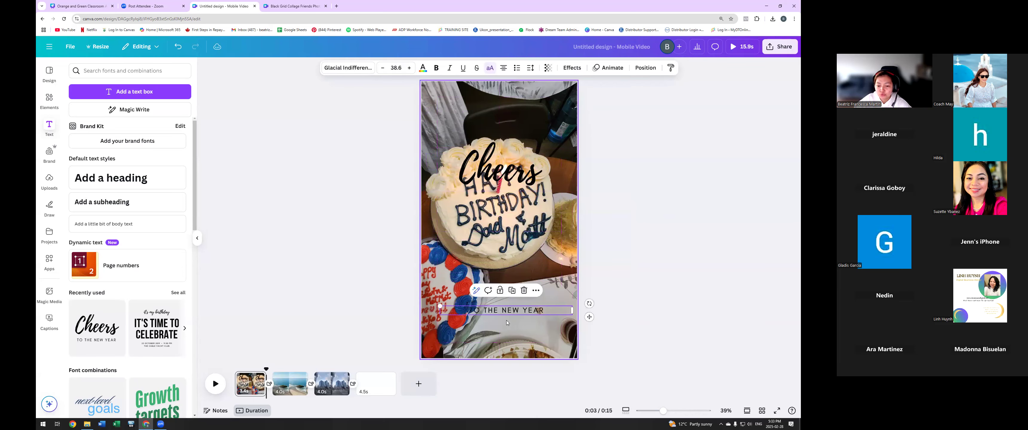
- Undo the separate moves of the "Cheers" and "To the New Year" texts
key("ctrl+z")
key("ctrl+z")
left_click(633, 304)
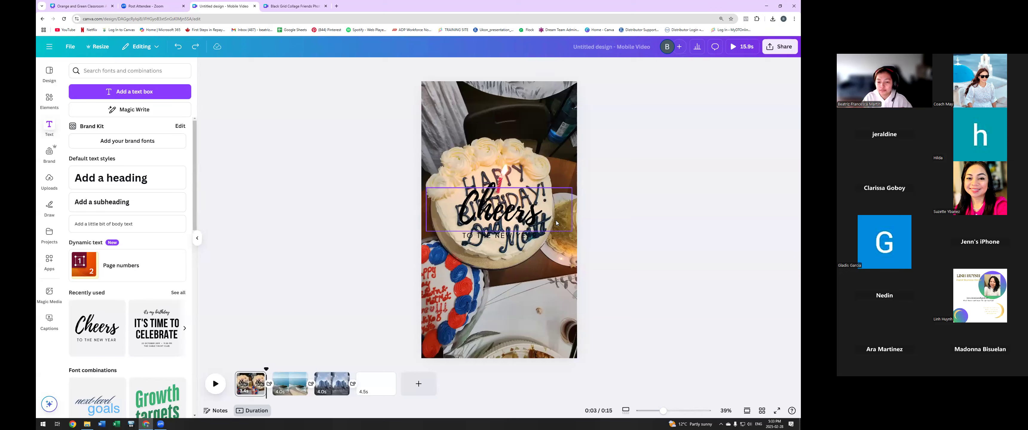
- Group the "Cheers" heading and the "To the New Year" line together again
left_click(504, 236)
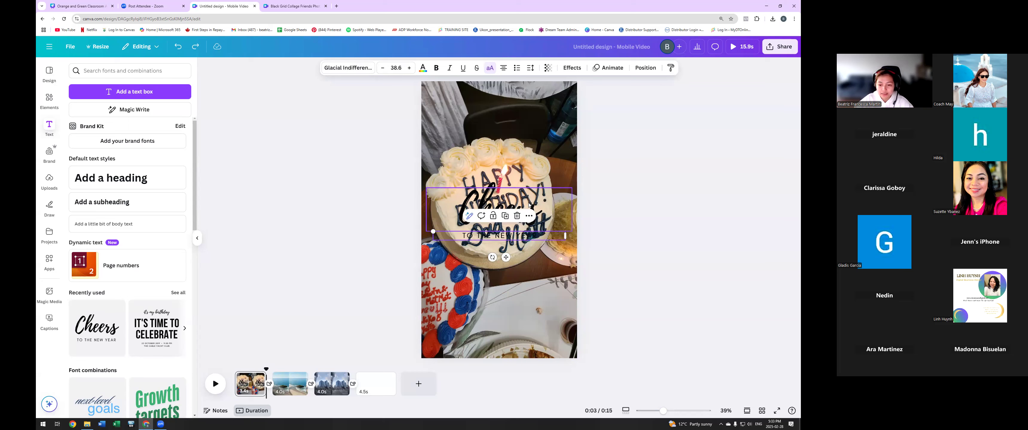
left_click(567, 205, "shift")
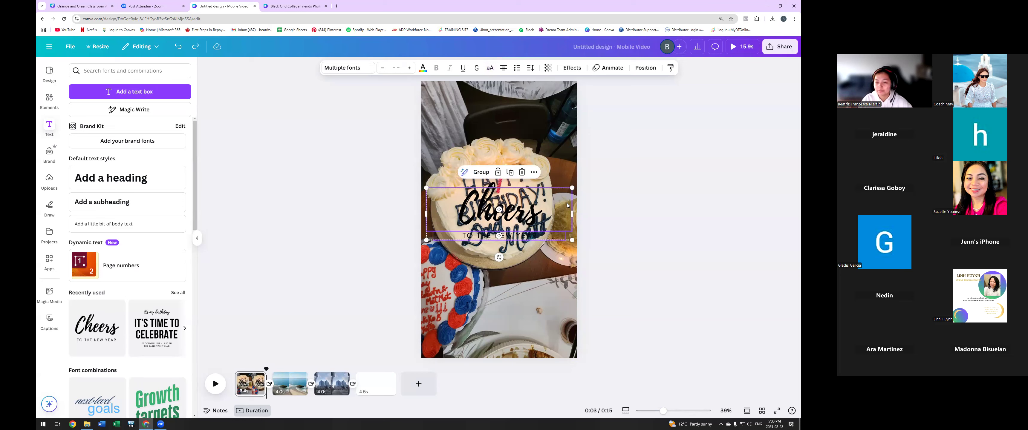
left_click(483, 175)
- Move the grouped "Cheers" text slightly lower on the cake page and enlarge it to font size 231
mouse_move(518, 219)
left_mouse_down()
mouse_move(543, 288)
mouse_move(478, 318)
mouse_move(551, 197)
mouse_move(520, 229)
left_mouse_up()
left_click_drag(572, 251, 600, 264)
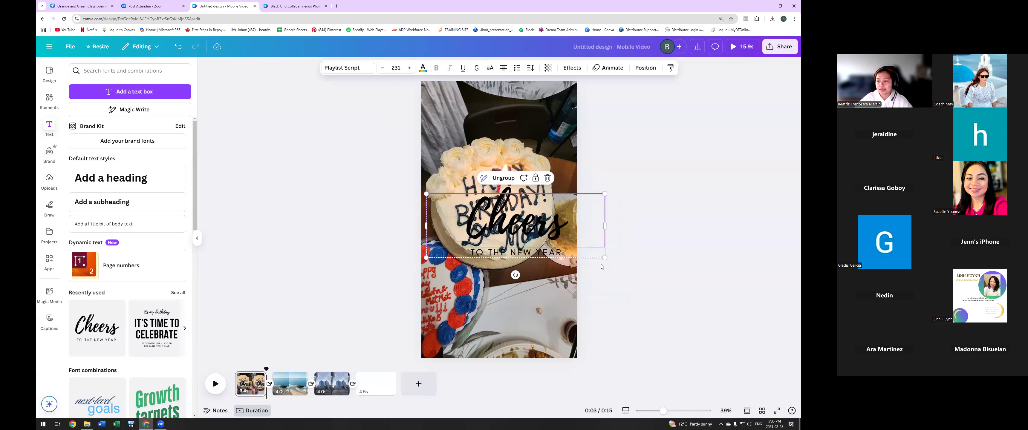
- Undo the last enlargement of the grouped "Cheers" text on the cake page
key("ctrl+z")
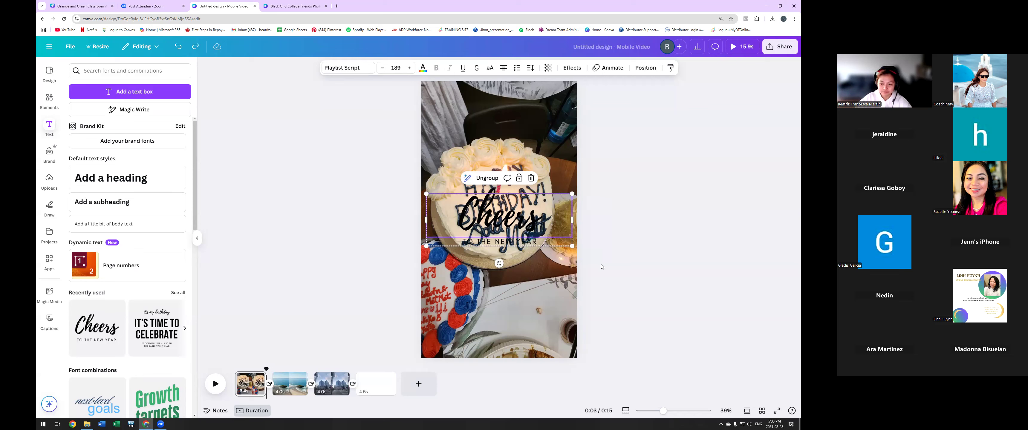
left_click(601, 267)
left_click(547, 223)
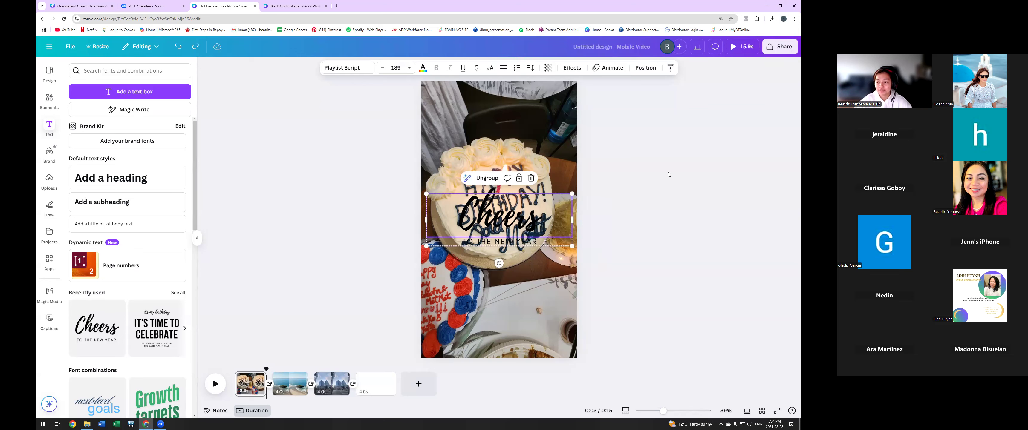
left_click(681, 226)
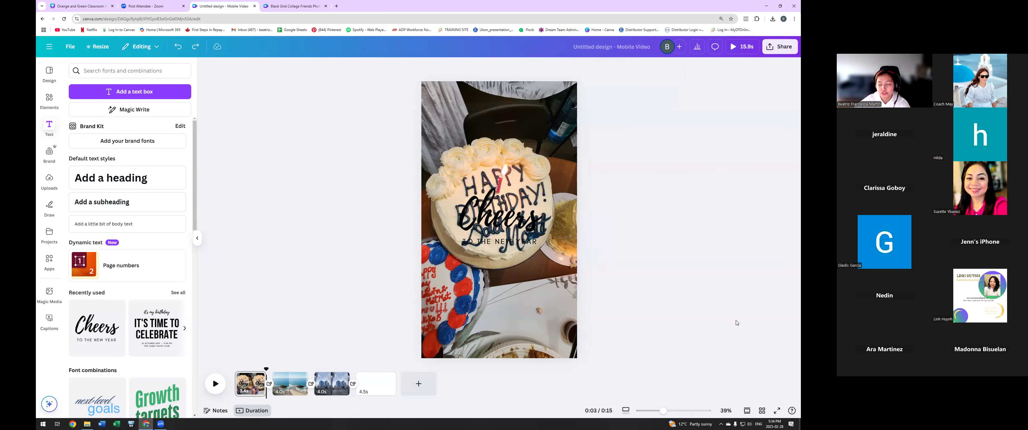
- Copy the grouped "Cheers To the New Year" text from the cake page and paste it onto the beach page
right_click(548, 236)
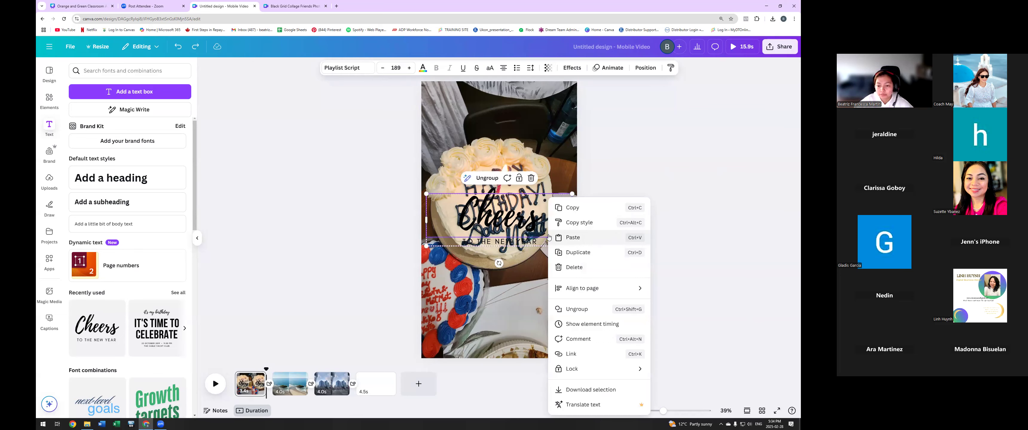
left_click(578, 212)
left_click(297, 387)
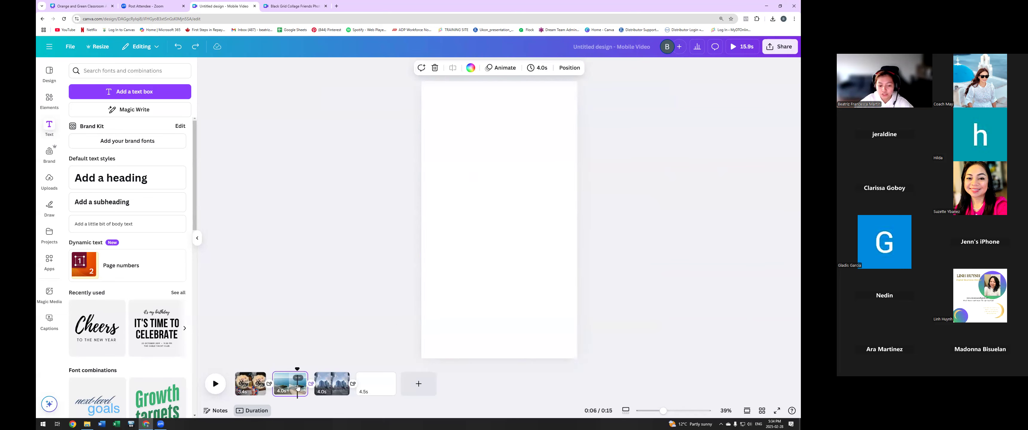
right_click(527, 196)
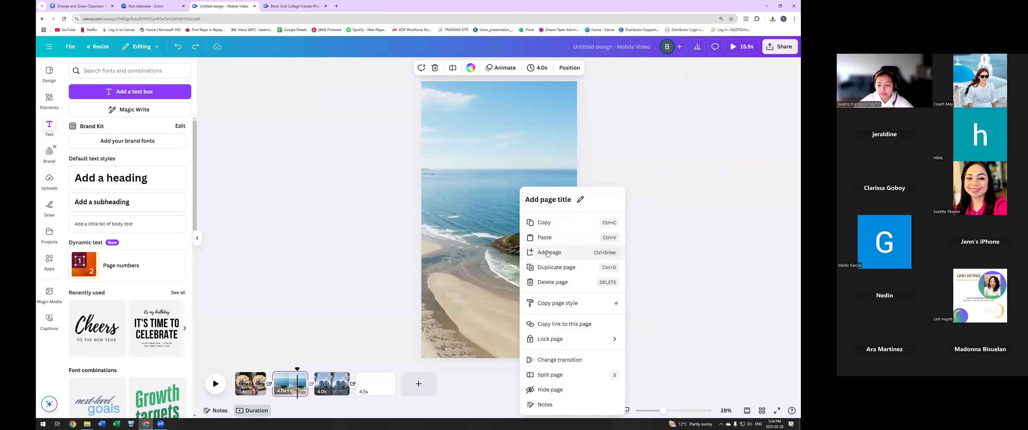
left_click(558, 234)
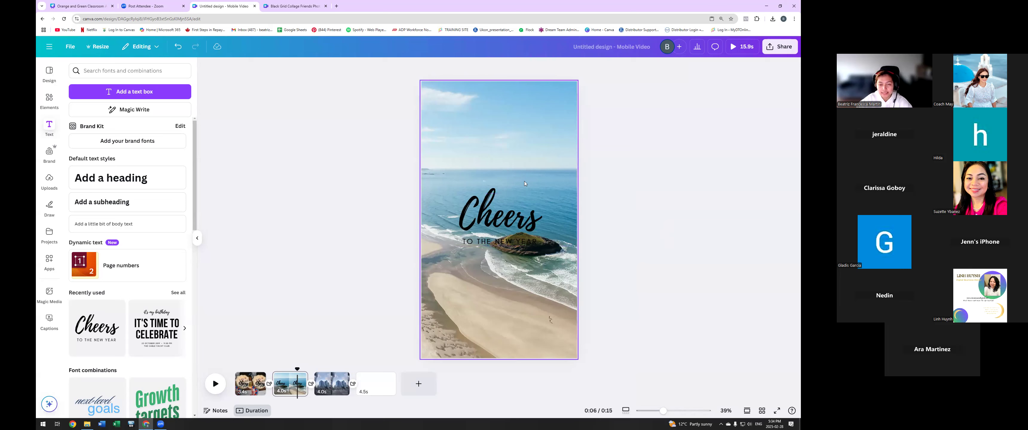
- Duplicate the grouped "Cheers" text on the beach page and place the copy directly below the original
left_click(525, 221)
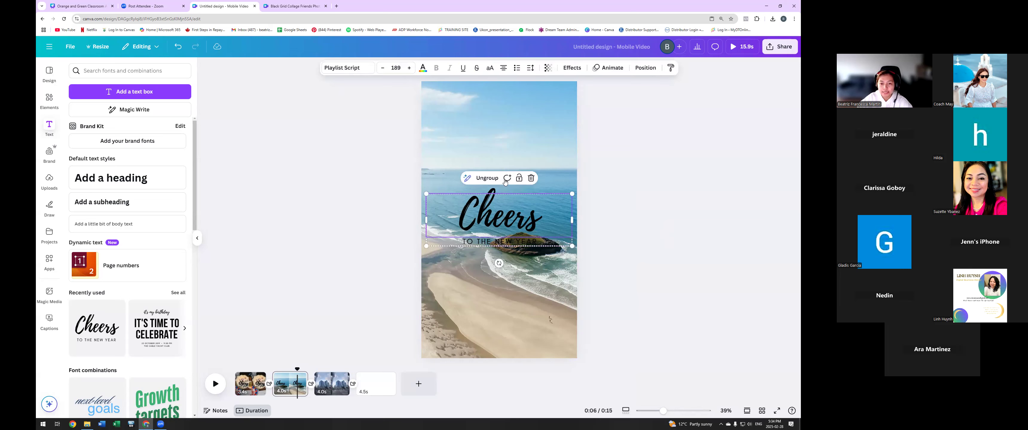
right_click(530, 223)
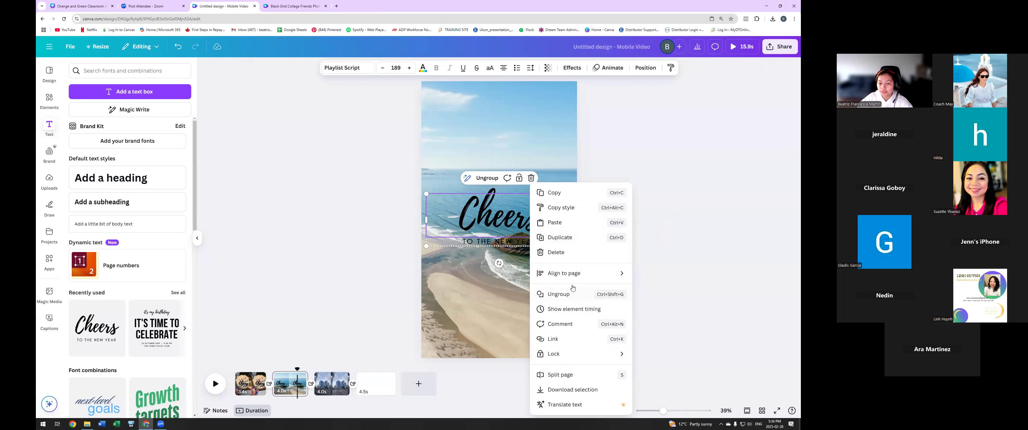
left_click(570, 237)
left_click_drag(515, 215, 513, 275)
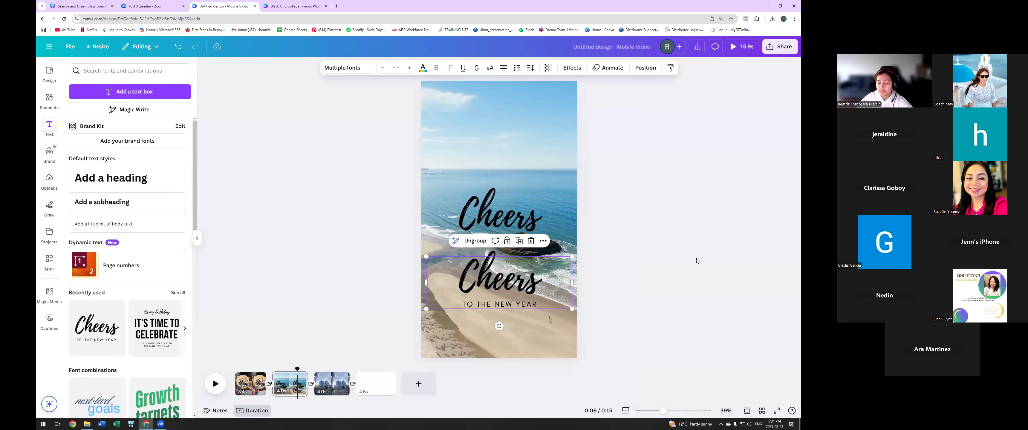
- Replace the word "Cheers" in the lower text group with "hooray"
left_click(515, 295)
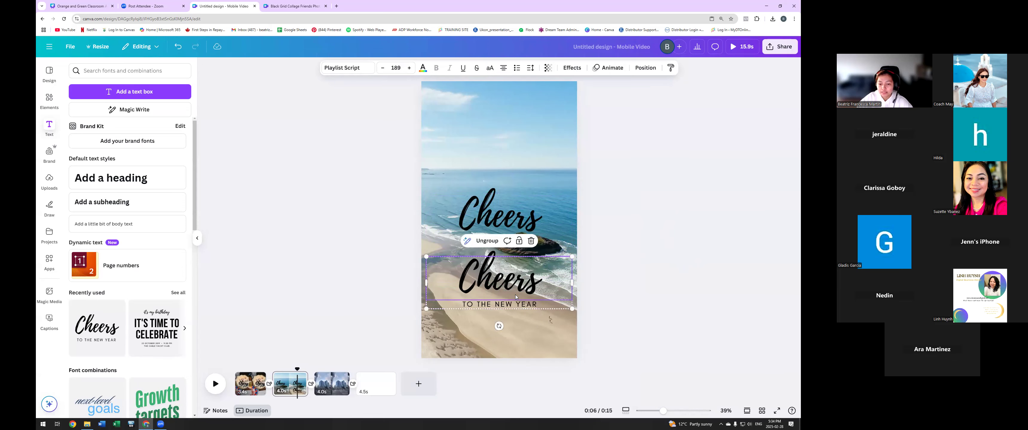
double_click(544, 278)
key("BackSpace")
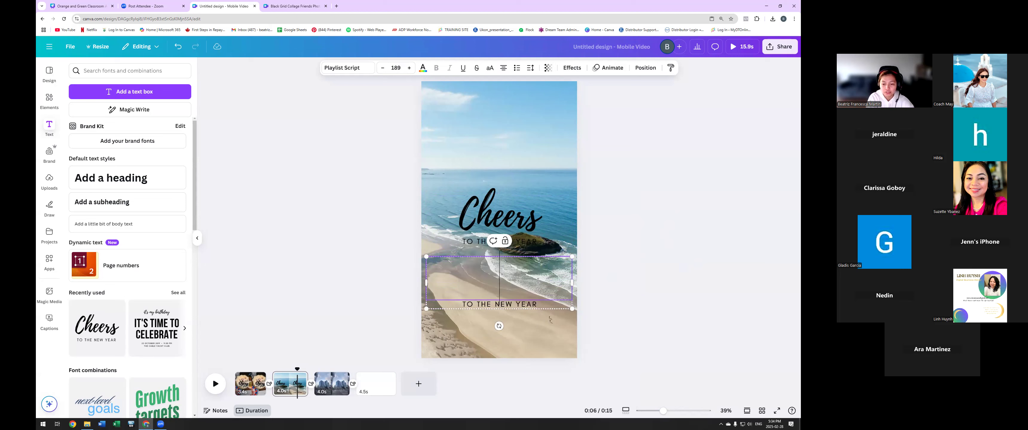
type("hooray")
left_click(688, 305)
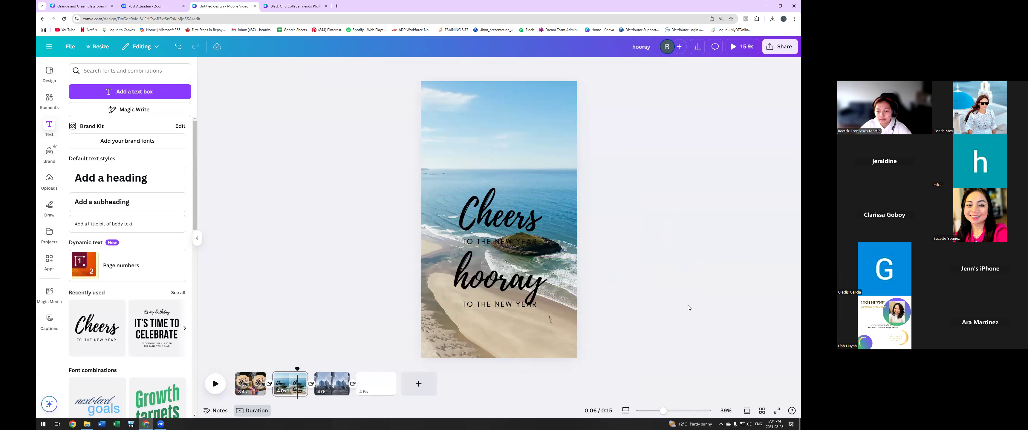
- Change the font of the "hooray" heading to Lemon Tuesday
left_click(556, 285)
double_click(539, 279)
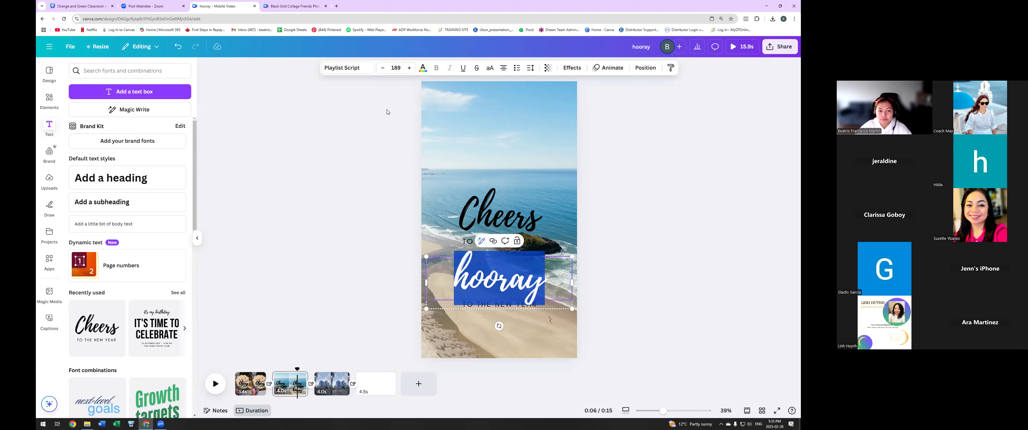
left_click(548, 284)
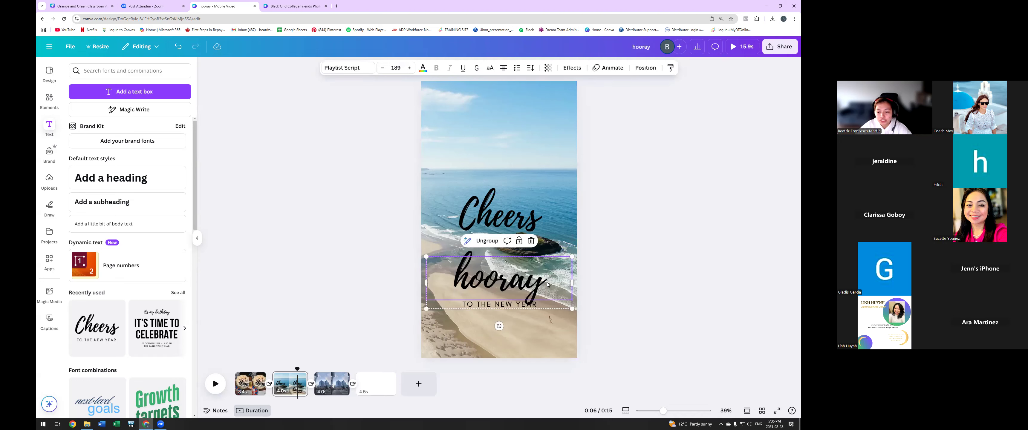
double_click(548, 284)
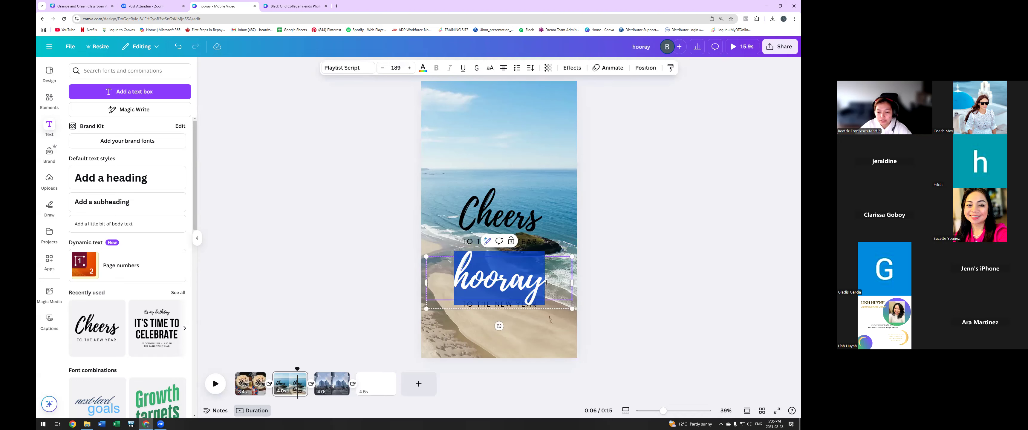
left_click(363, 74)
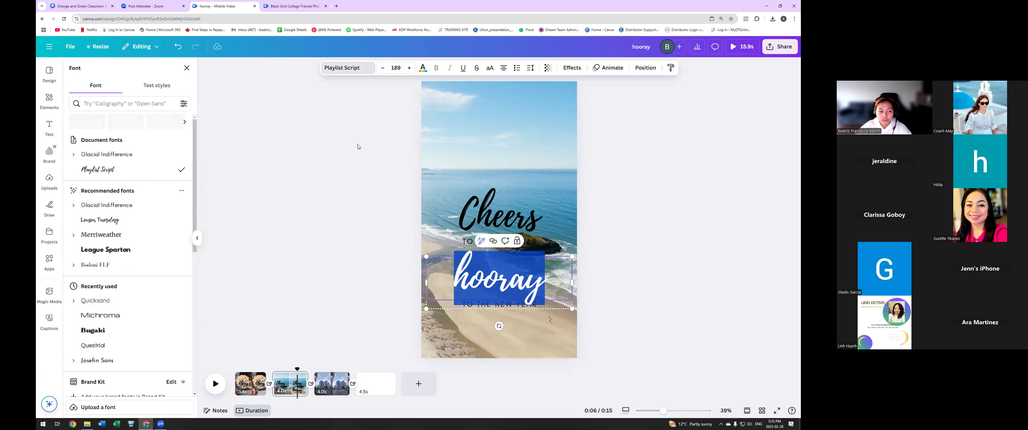
left_click(122, 221)
left_click(665, 265)
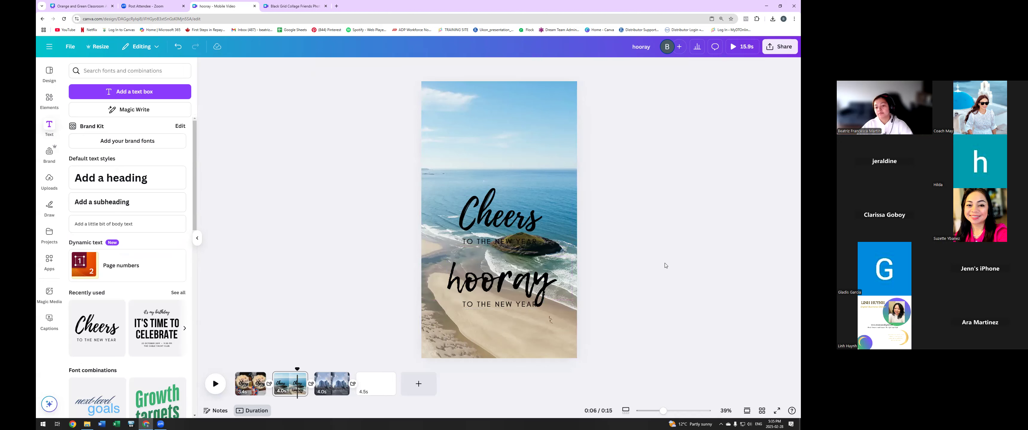
- Copy the style of the "hooray" heading and apply it to the "Cheers" heading above it
left_click(533, 288)
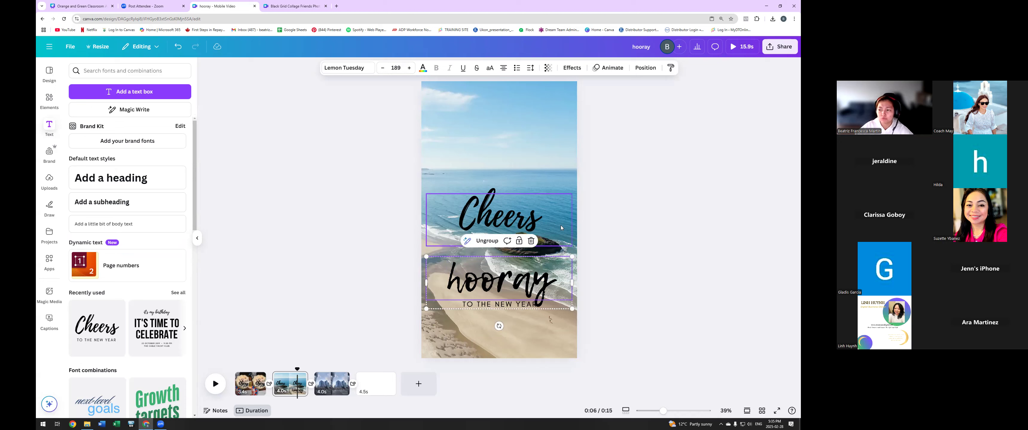
left_click(587, 271)
left_click(588, 271)
left_click(524, 281)
right_click(524, 282)
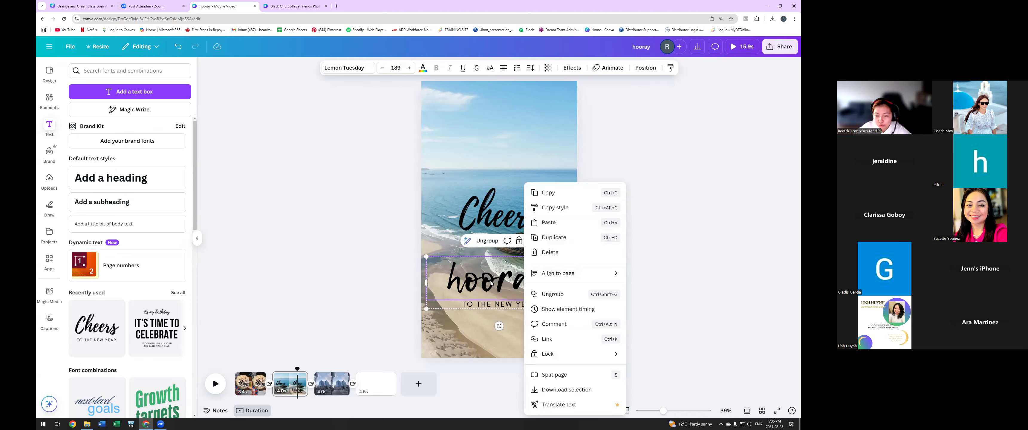
left_click(560, 208)
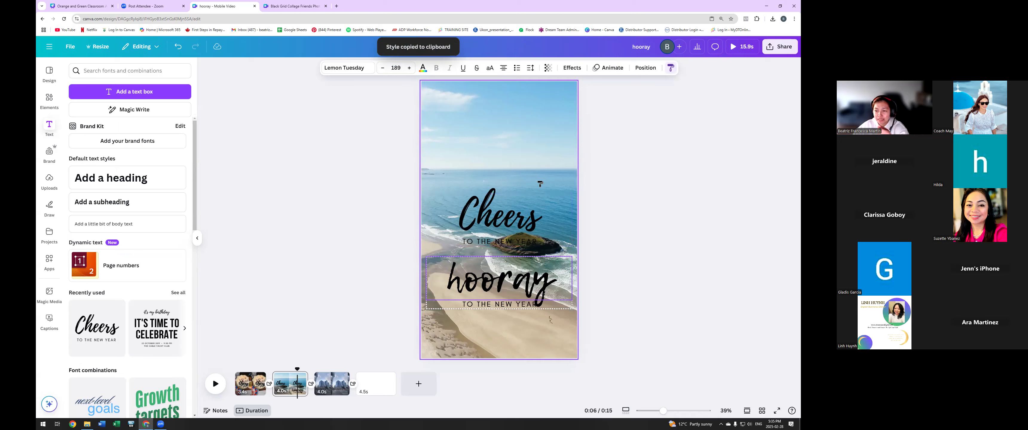
left_click(510, 218)
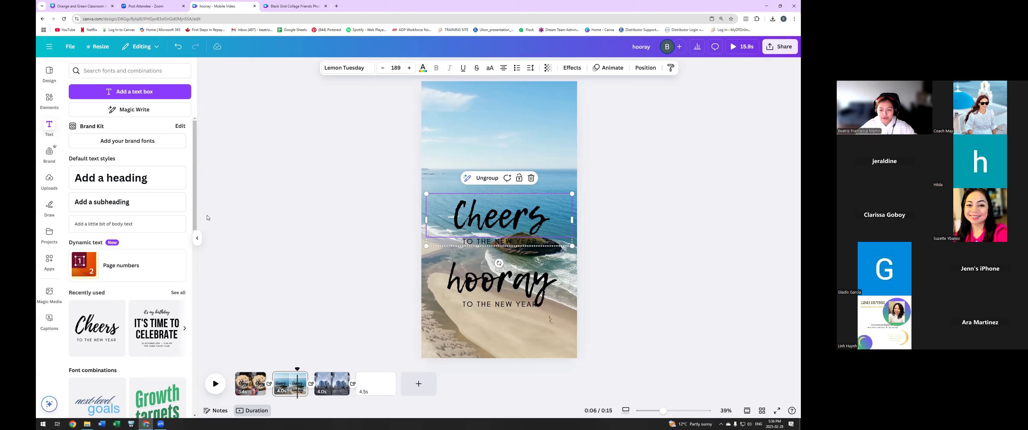
left_click(582, 239)
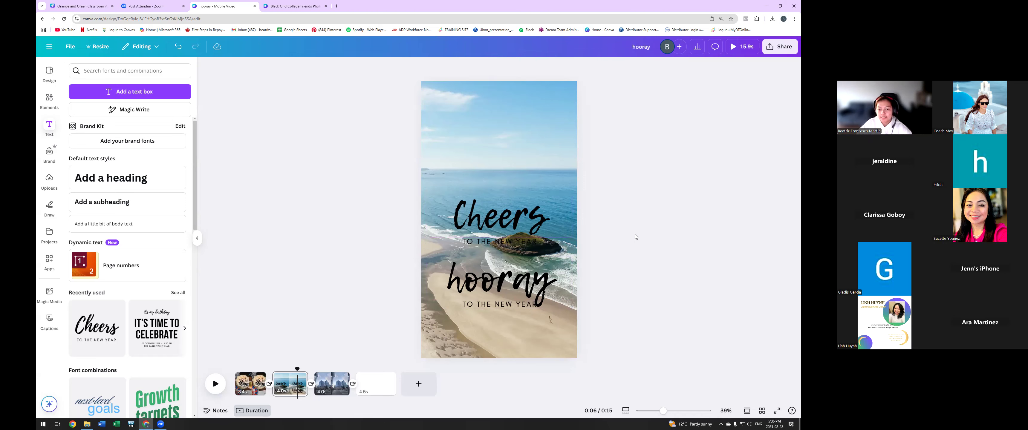
- Apply the Wipe animation to the grouped "Cheers" text on the beach page
left_click(520, 222)
left_click(560, 205)
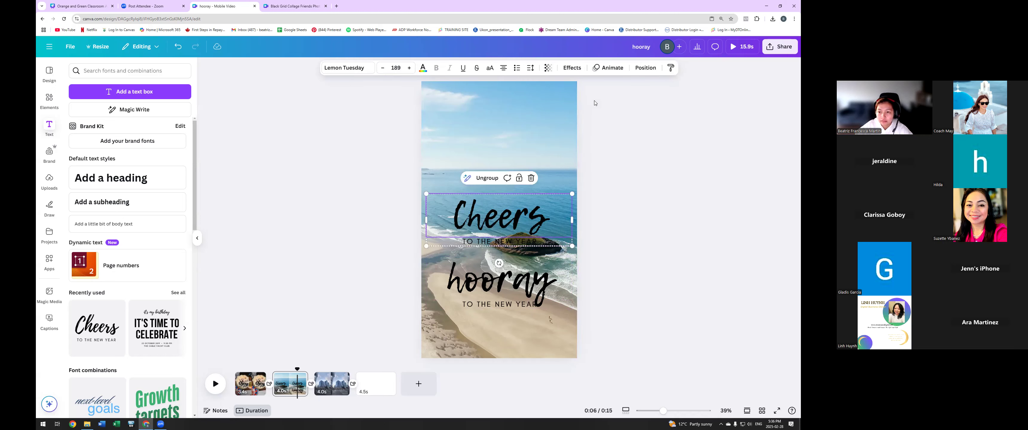
left_click(607, 70)
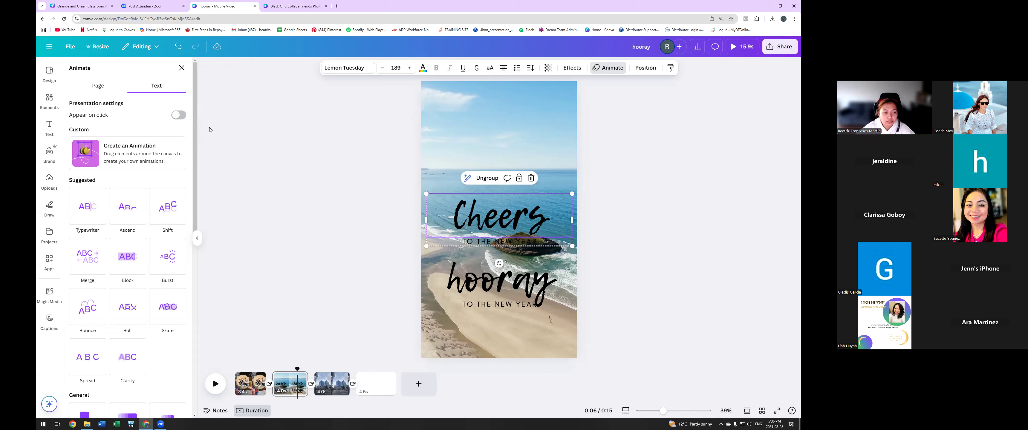
left_click_drag(193, 141, 202, 178)
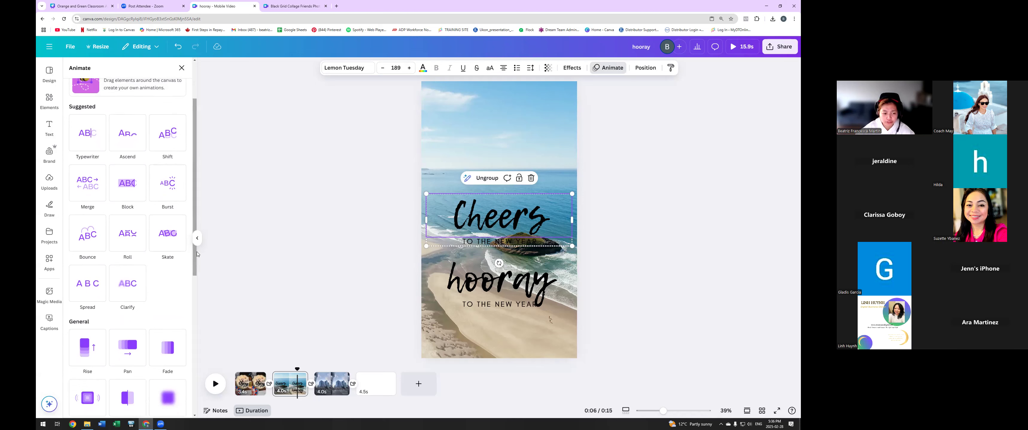
left_click_drag(195, 254, 196, 284)
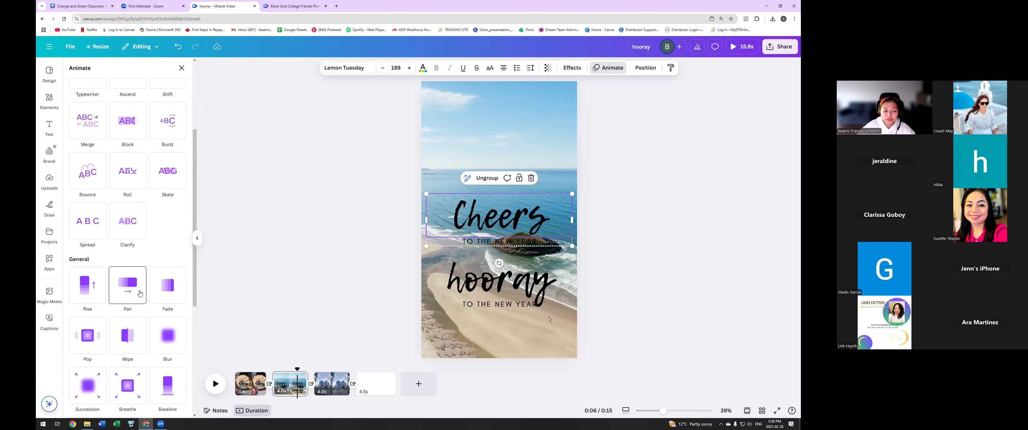
scroll(162, 303, "down", 1)
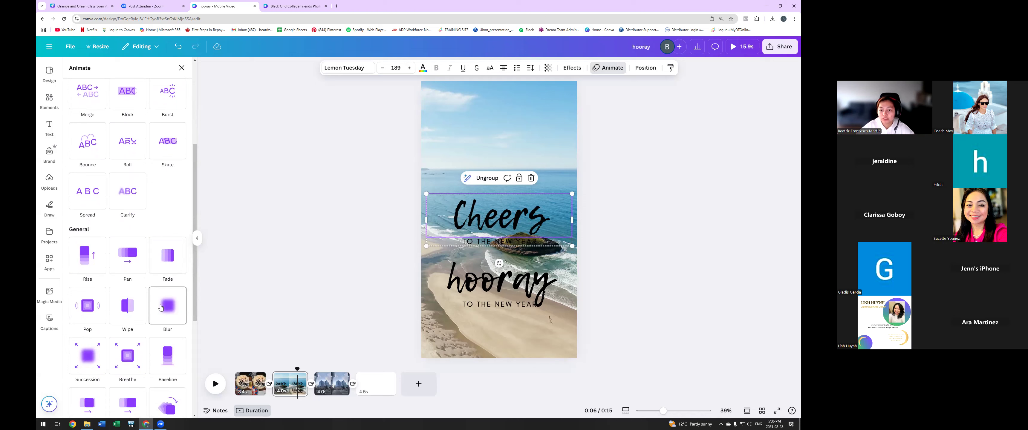
left_click(127, 314)
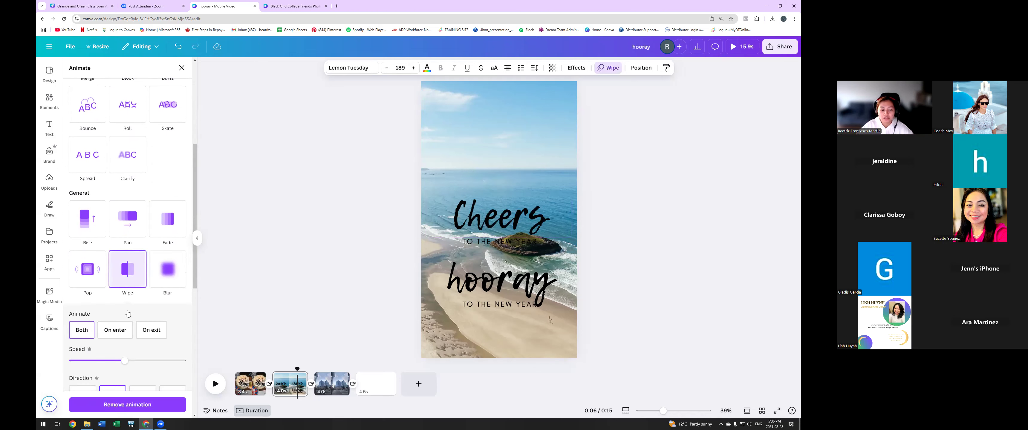
scroll(120, 312, "down", 1)
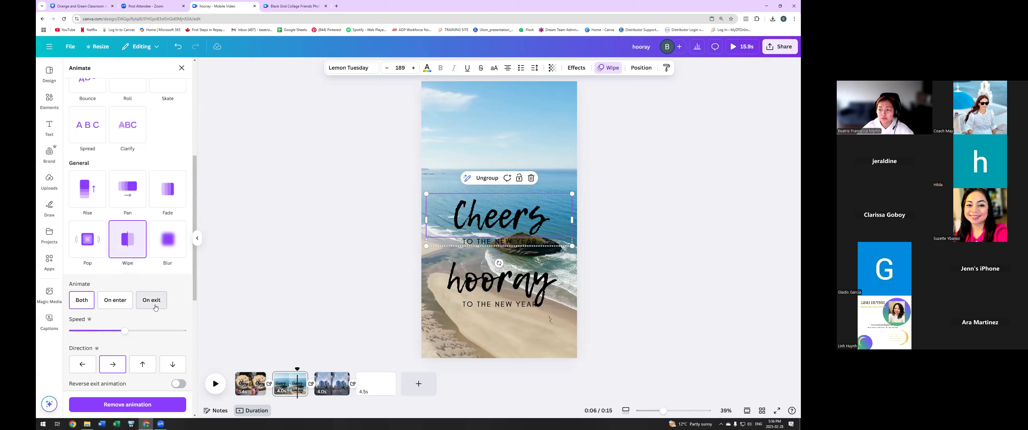
left_click(275, 285)
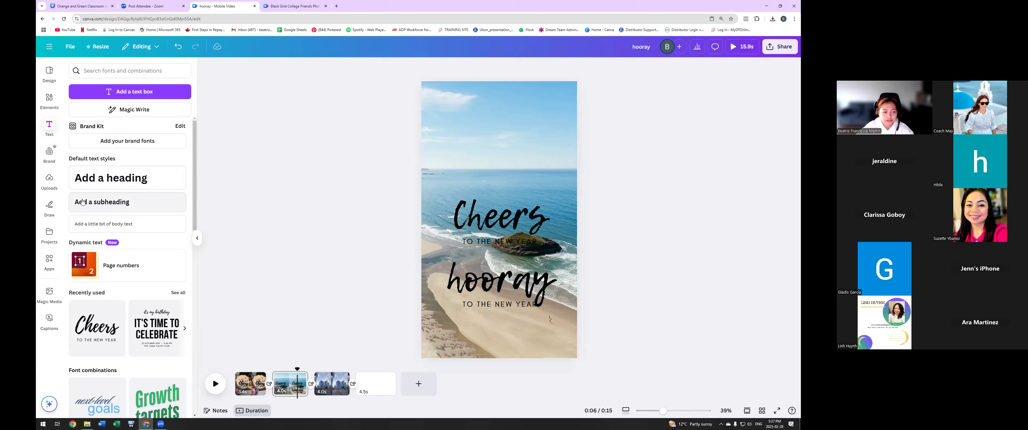
- Search all element types for "uplifting" in place of the previous frame search
left_click(49, 100)
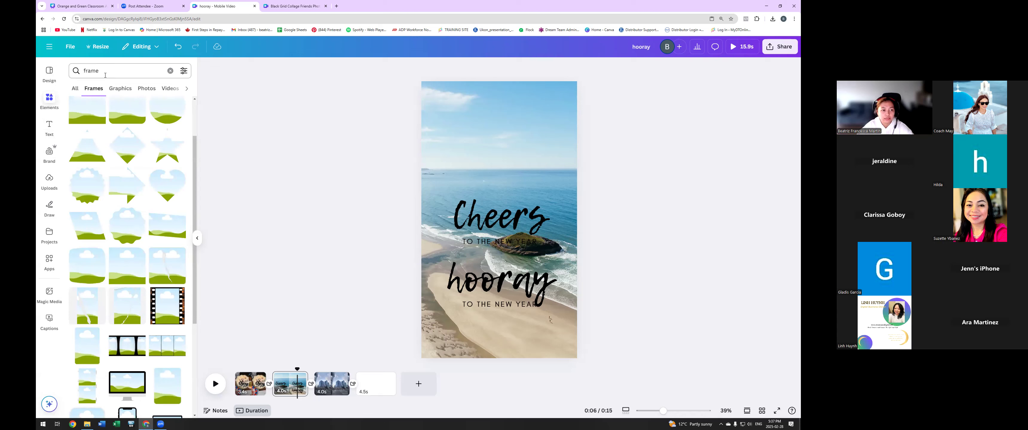
left_click(105, 73)
key("BackSpace")
key("BackSpace")
key("BackSpace")
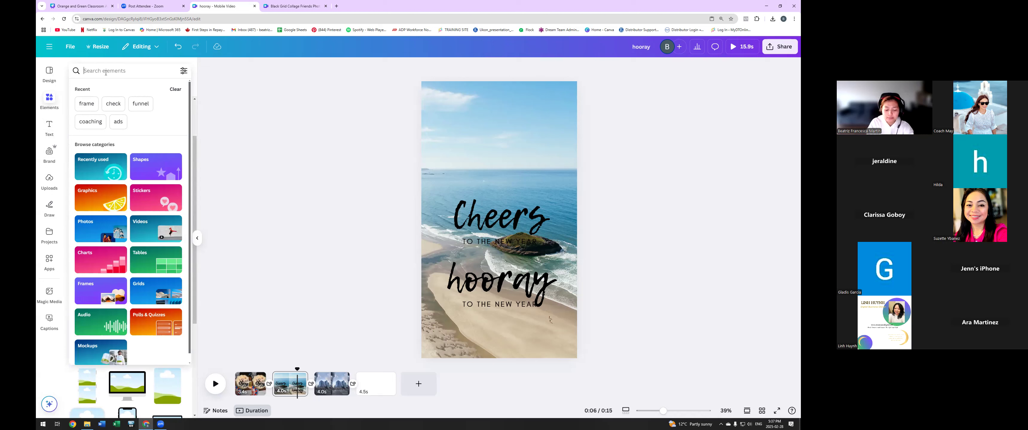
type("u")
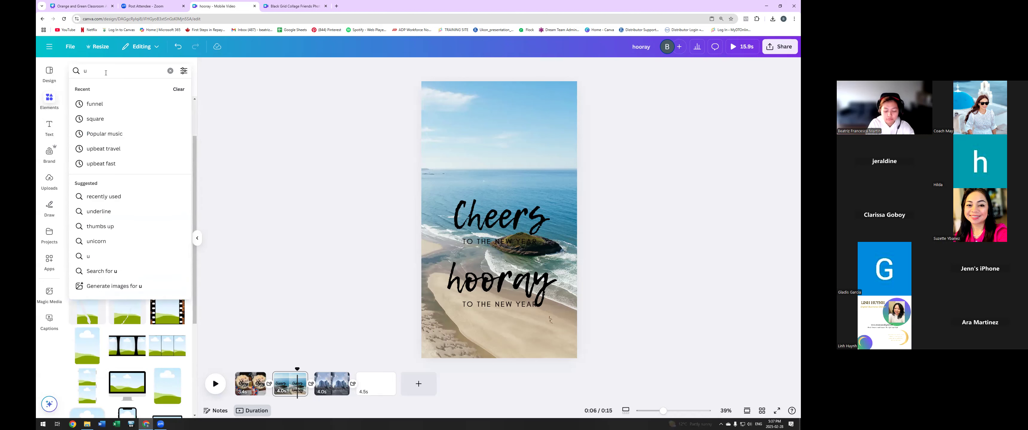
type("pli")
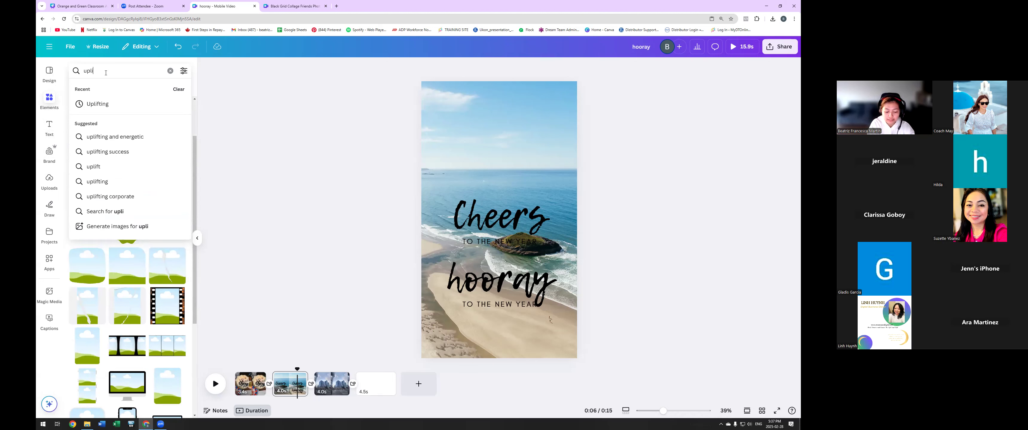
type("tft")
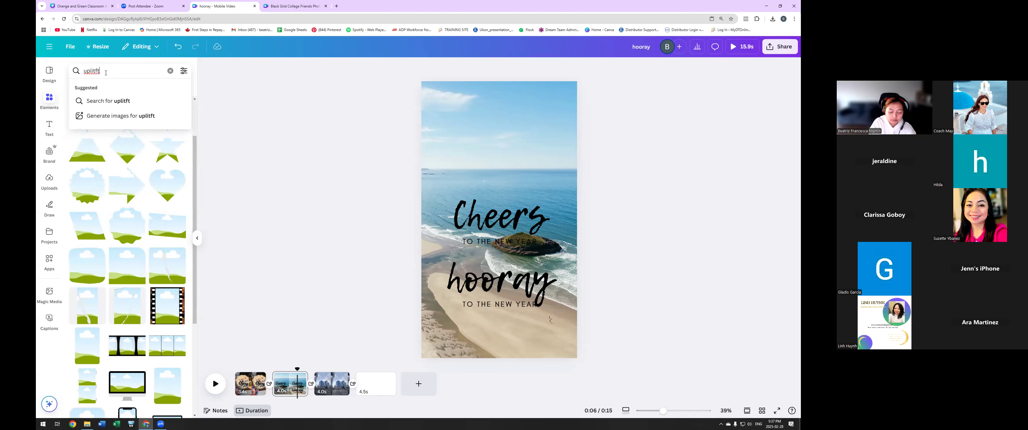
key("BackSpace")
key("BackSpace")
key("BackSpace")
type("fting")
key("Return")
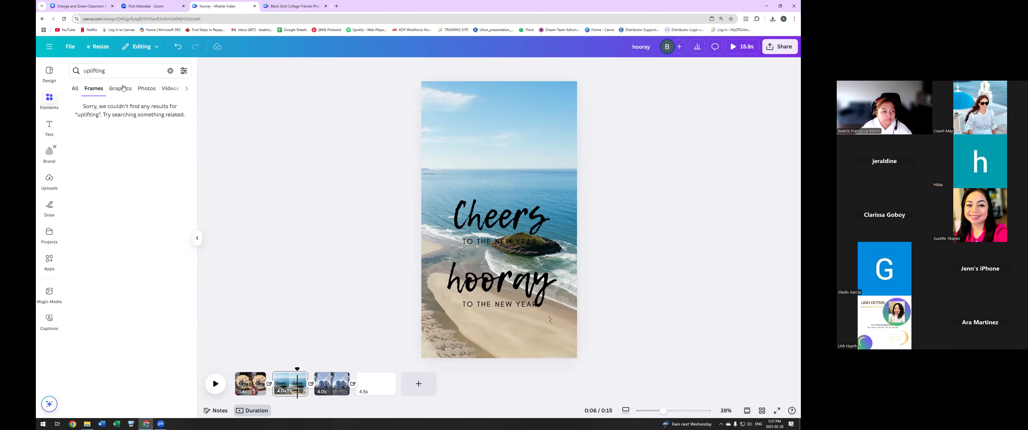
left_click(76, 89)
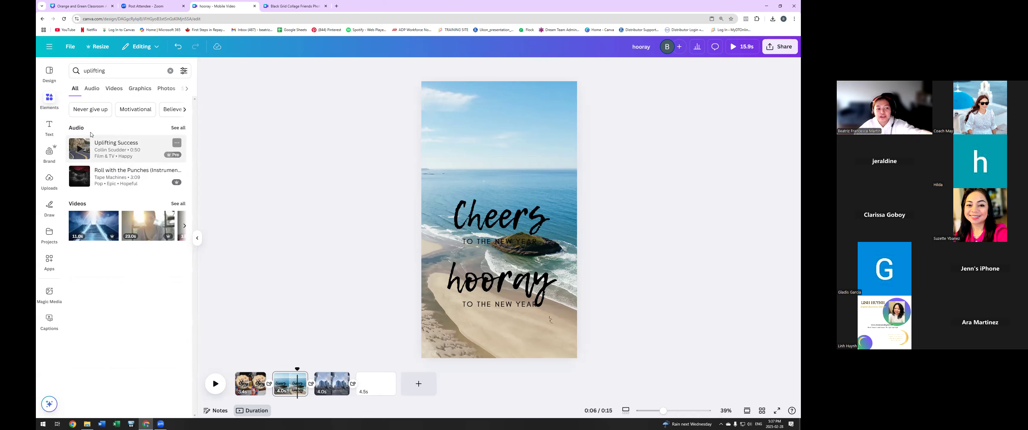
- Add the "Uplifting Success" audio track and move it to the very start of the video timeline
left_click(113, 155)
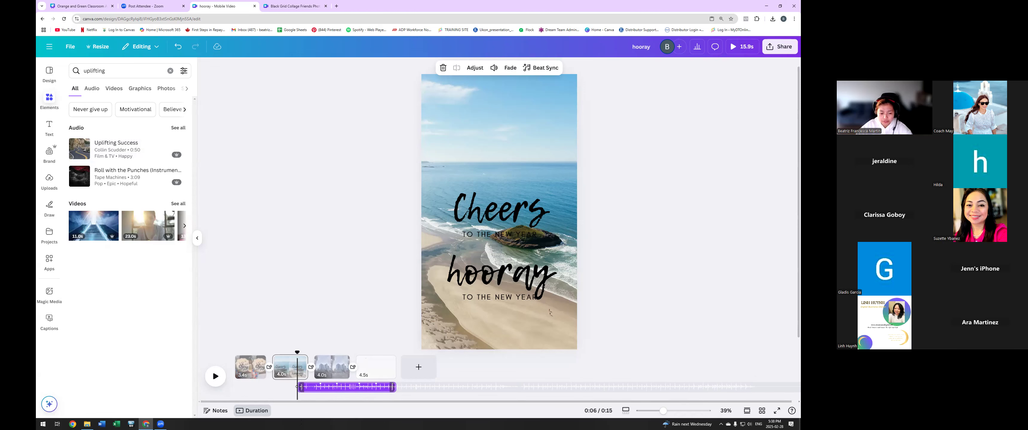
left_click_drag(297, 386, 236, 388)
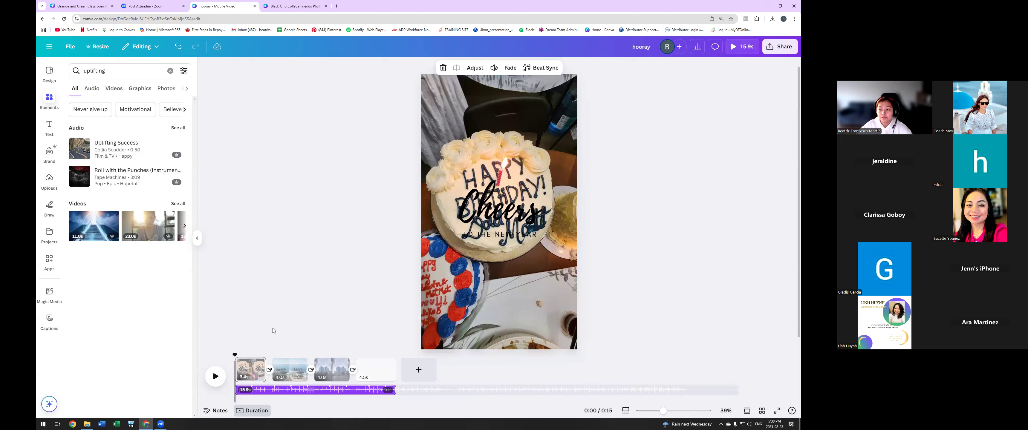
left_click(285, 303)
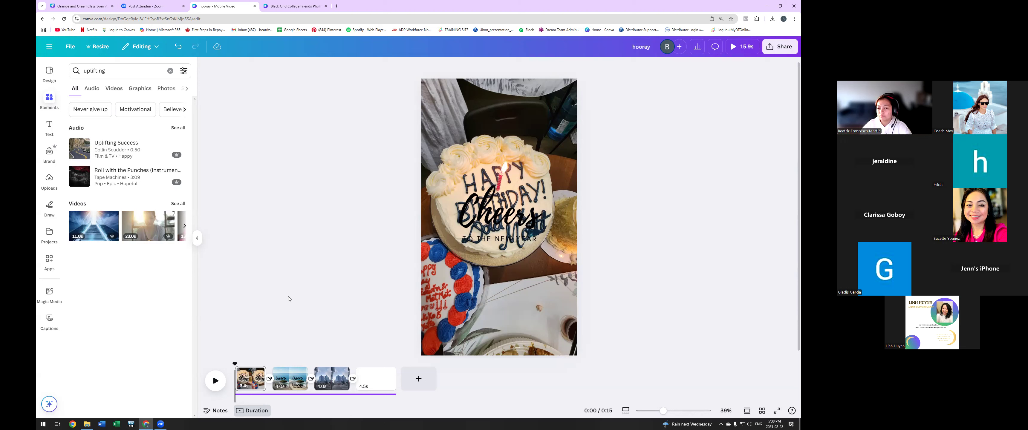
- Extend the duration of the city buildings page in the timeline to 5.4 seconds
left_click(277, 393)
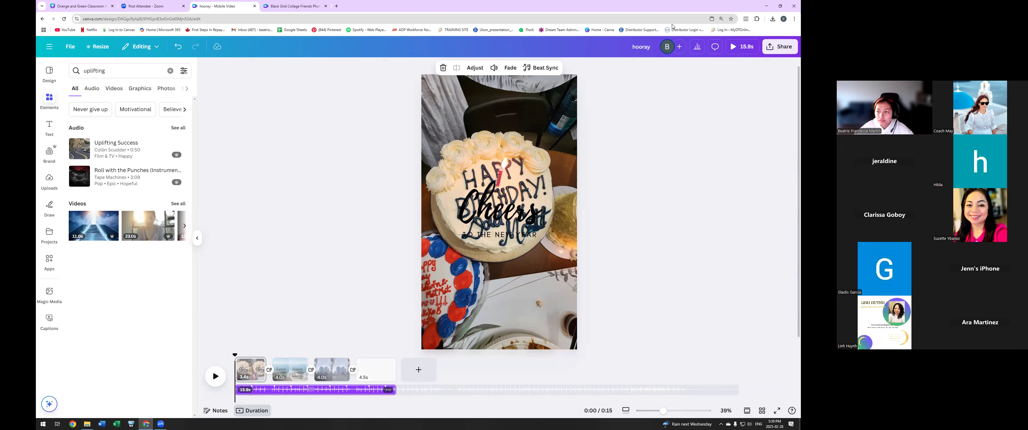
left_click(794, 19)
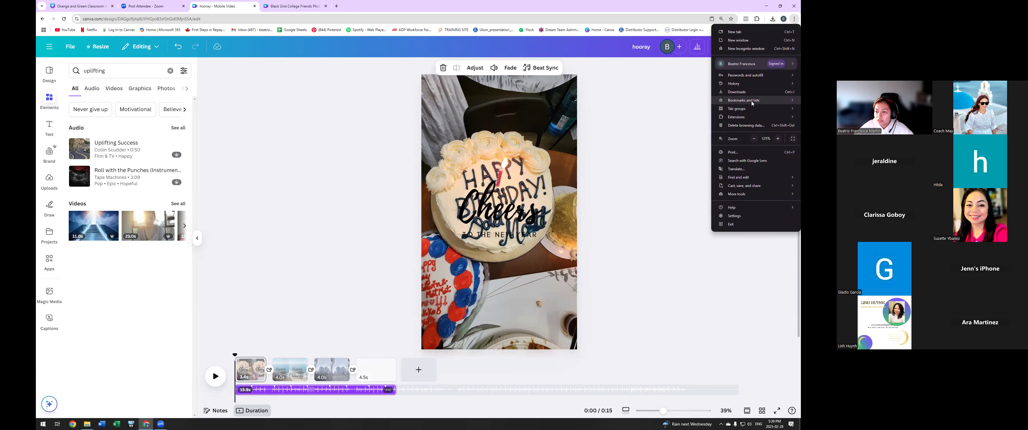
left_click(777, 140)
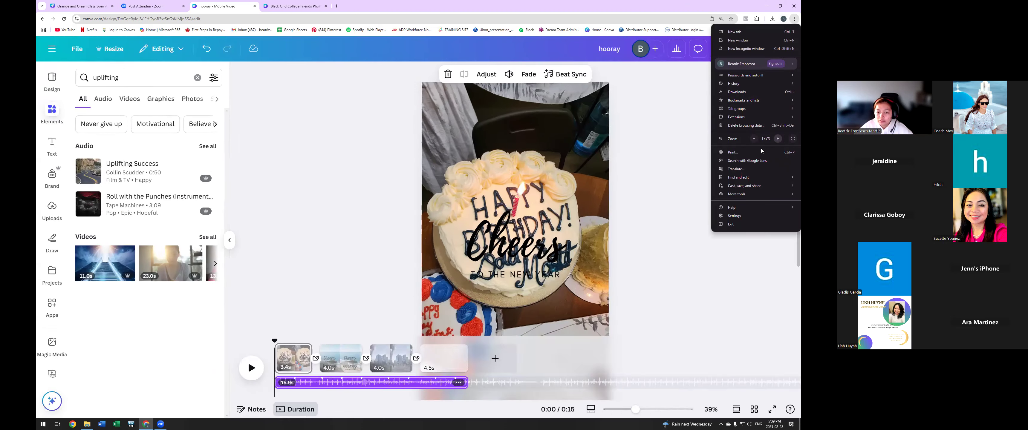
left_click(776, 139)
left_click(594, 240)
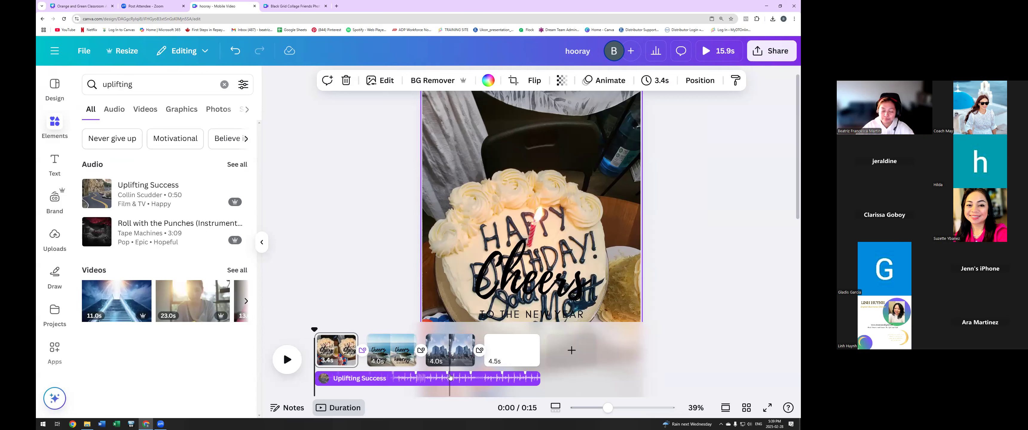
left_click(460, 359)
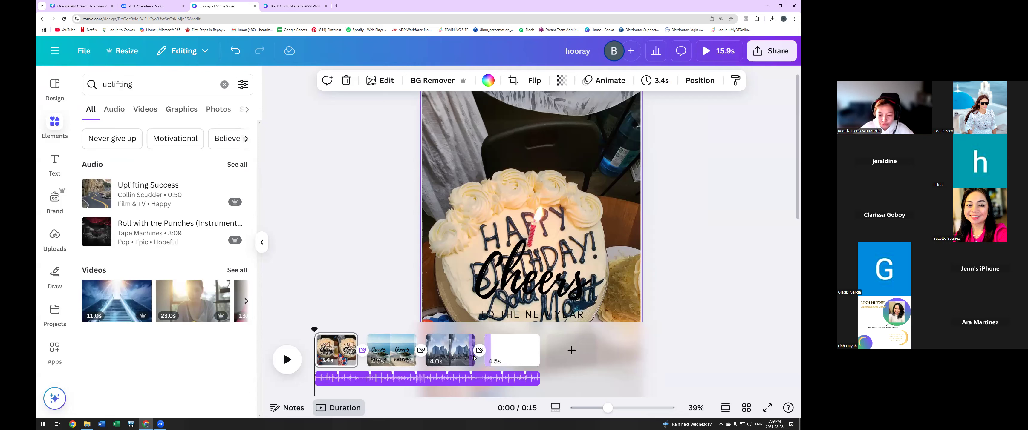
mouse_move(496, 358)
left_mouse_down()
mouse_move(558, 361)
mouse_move(493, 364)
left_mouse_up()
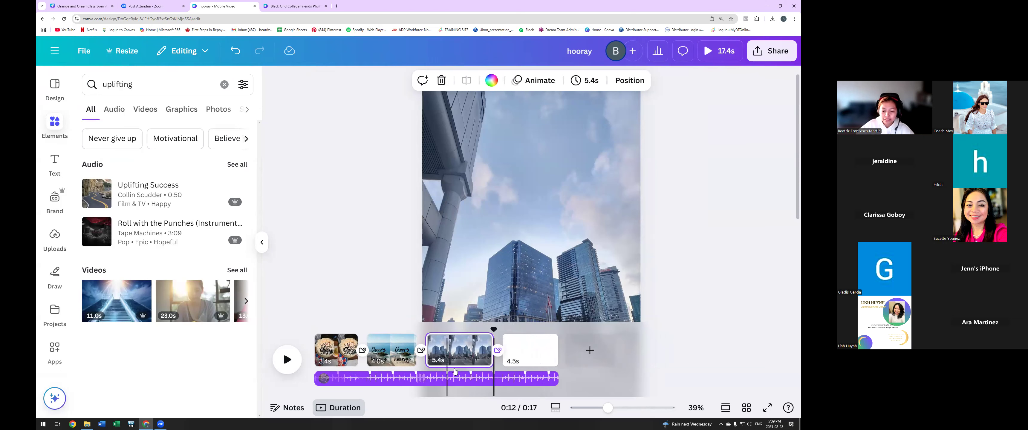
- Turn on Beat Sync for the "Uplifting Success" track so the pages and elements are timed to the music
left_click(447, 376)
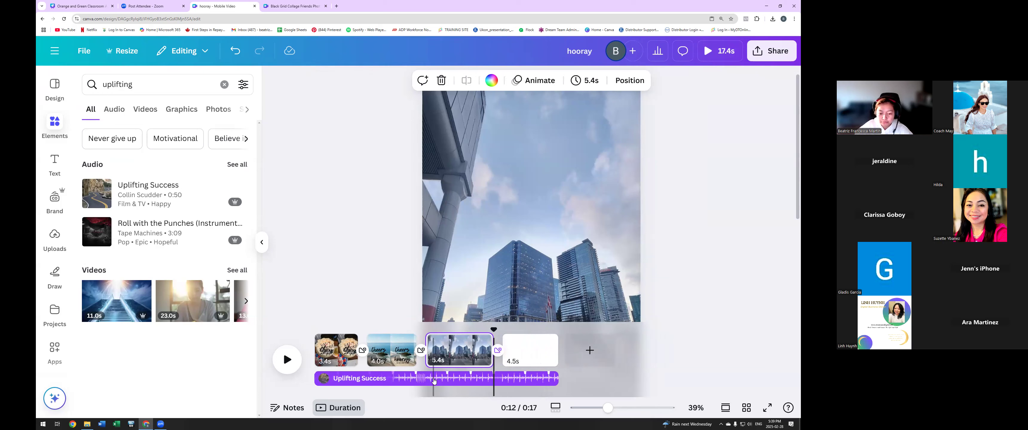
right_click(437, 379)
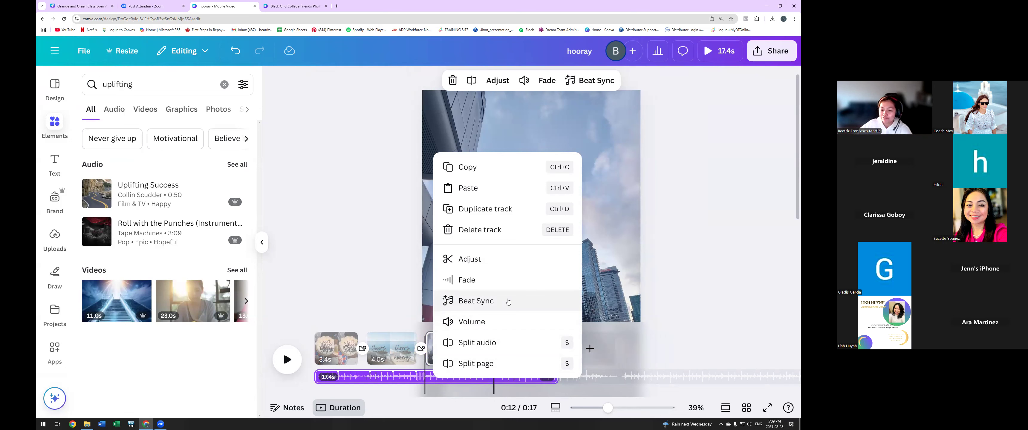
left_click(507, 301)
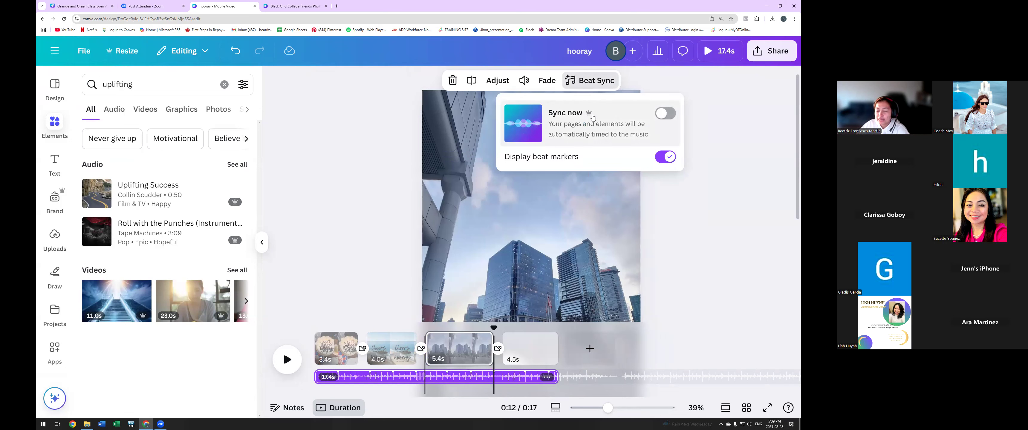
left_click(666, 114)
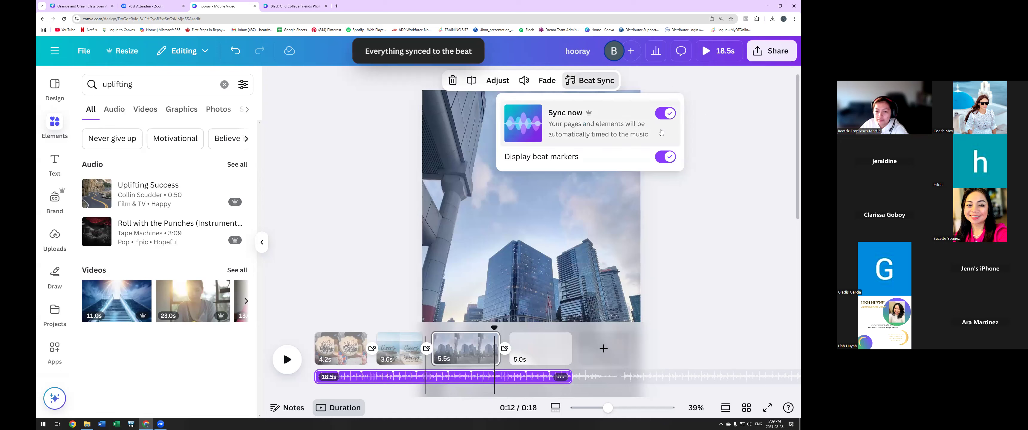
left_click(684, 279)
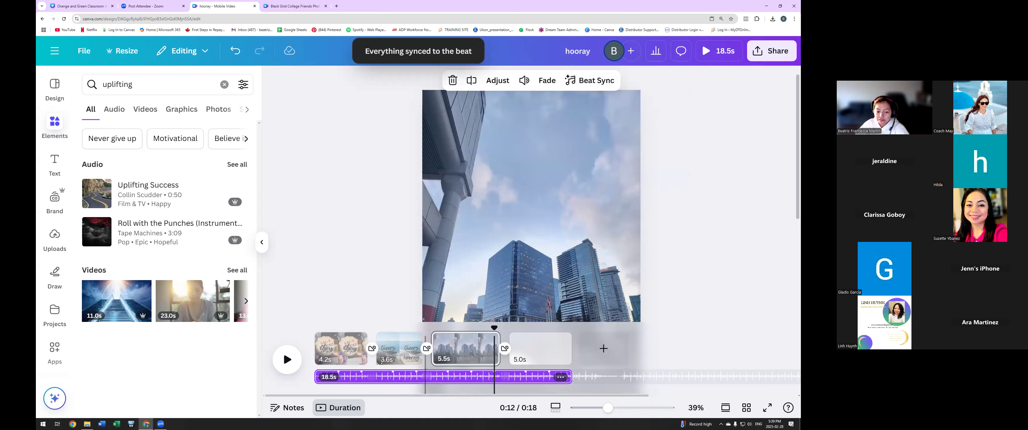
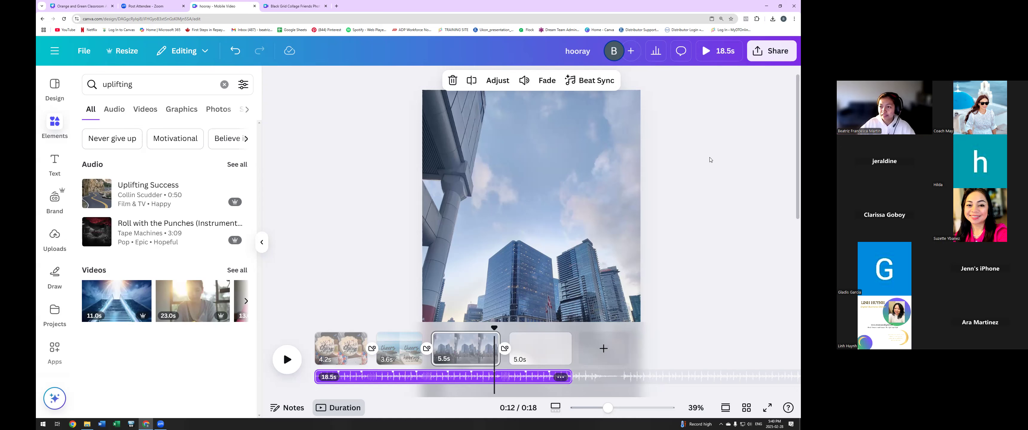
- Open the image editing options for the background photo on the city buildings page
left_click(794, 19)
left_click(754, 152)
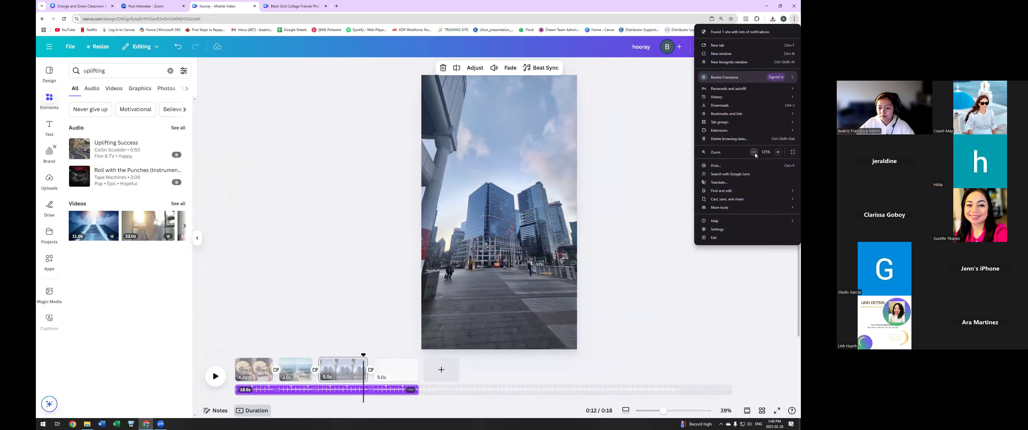
left_click(725, 331)
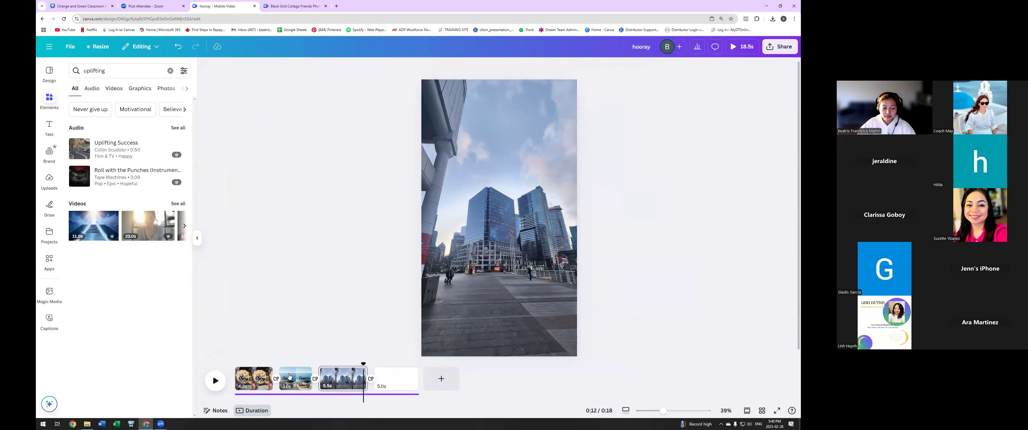
left_click(484, 237)
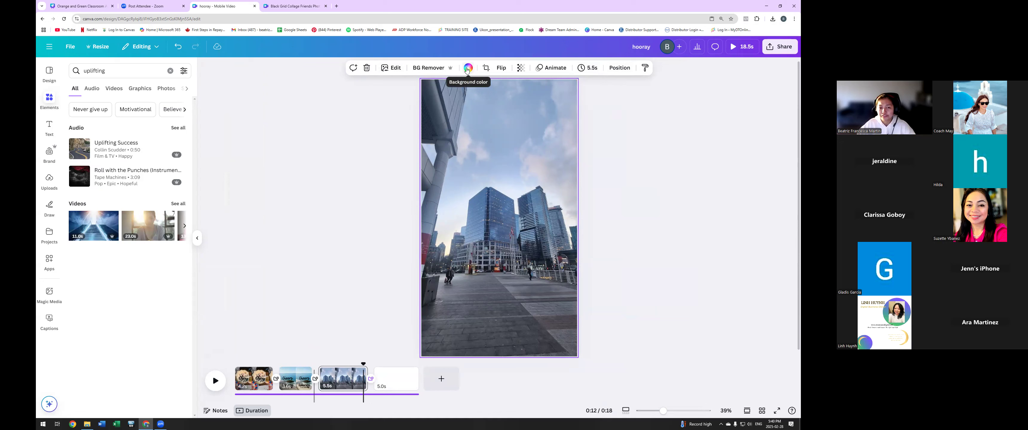
left_click(396, 70)
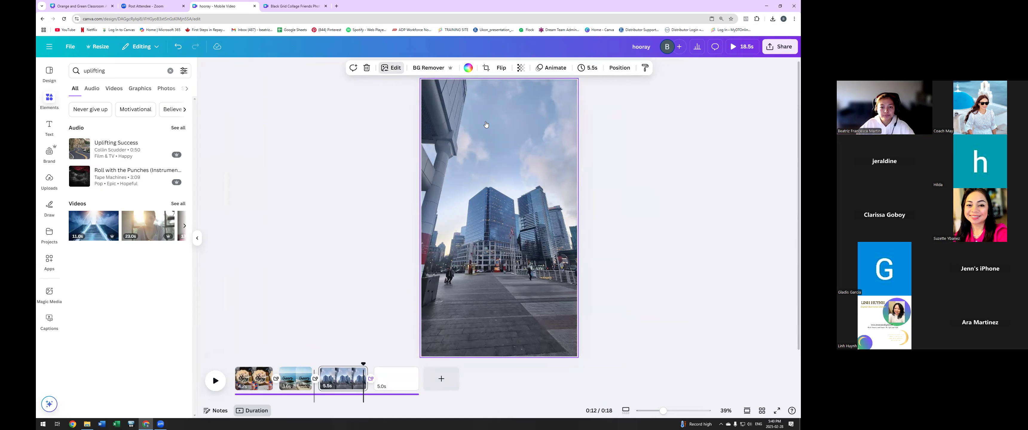
left_click(638, 166)
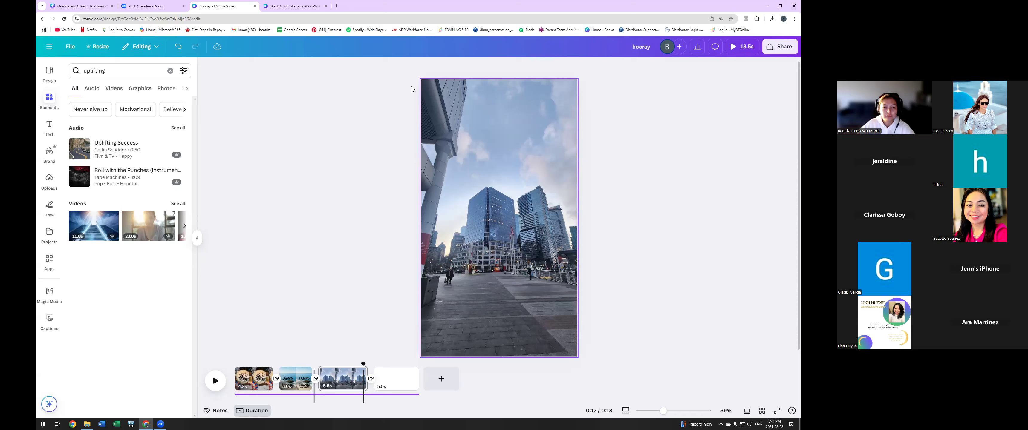
left_click(425, 90)
left_click(391, 68)
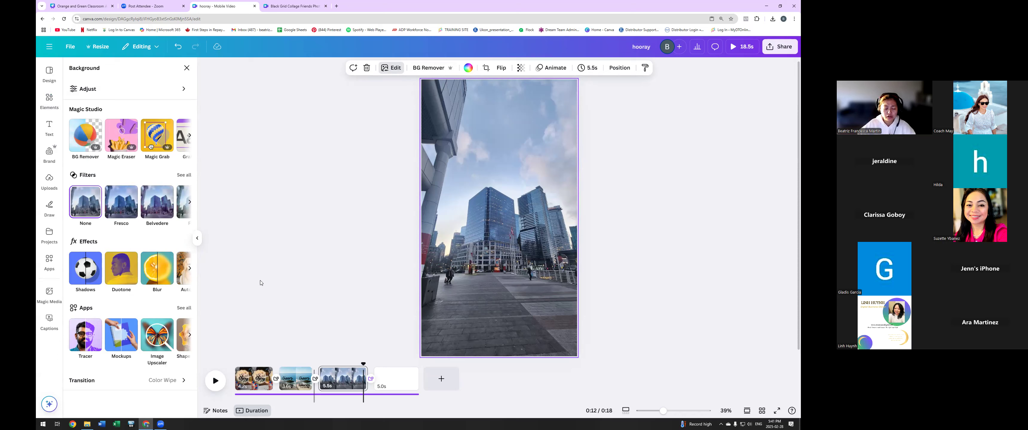
- Try out the Brightness adjustment on the city background photo, leaving it at 0
left_click(109, 89)
scroll(125, 218, "down", 3)
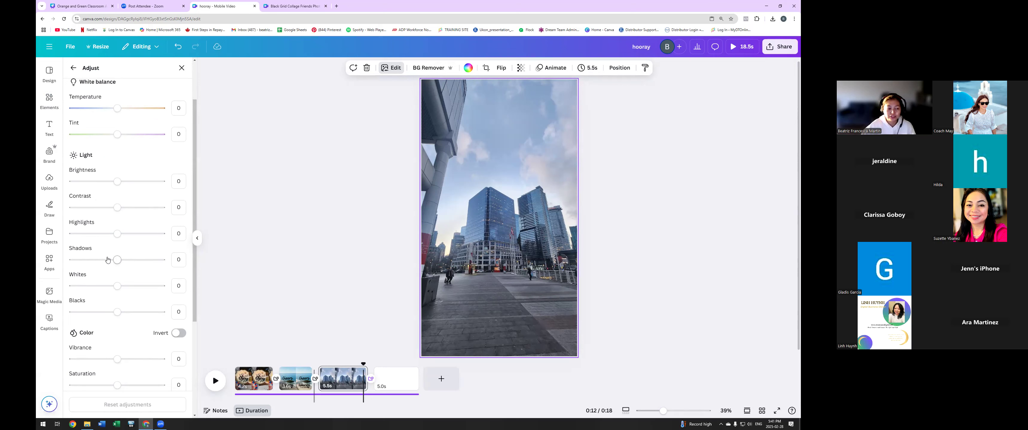
mouse_move(117, 181)
left_mouse_down()
mouse_move(151, 182)
mouse_move(116, 181)
left_mouse_up()
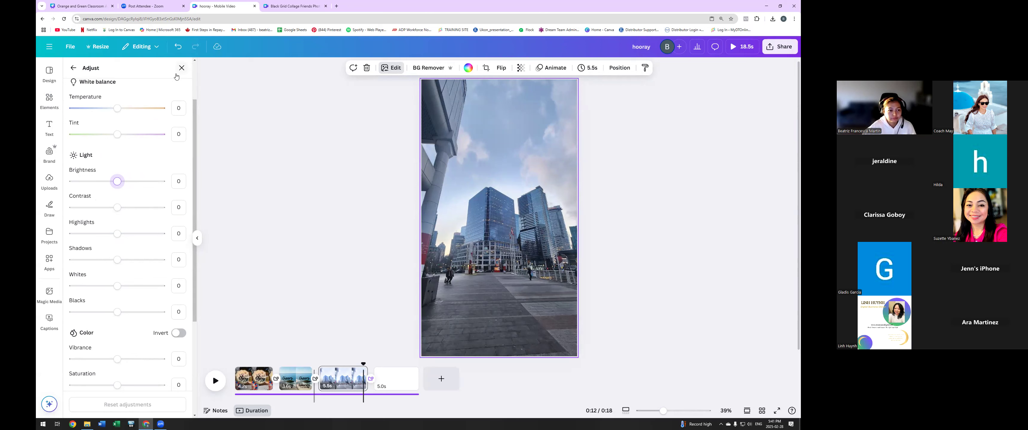
left_click(73, 67)
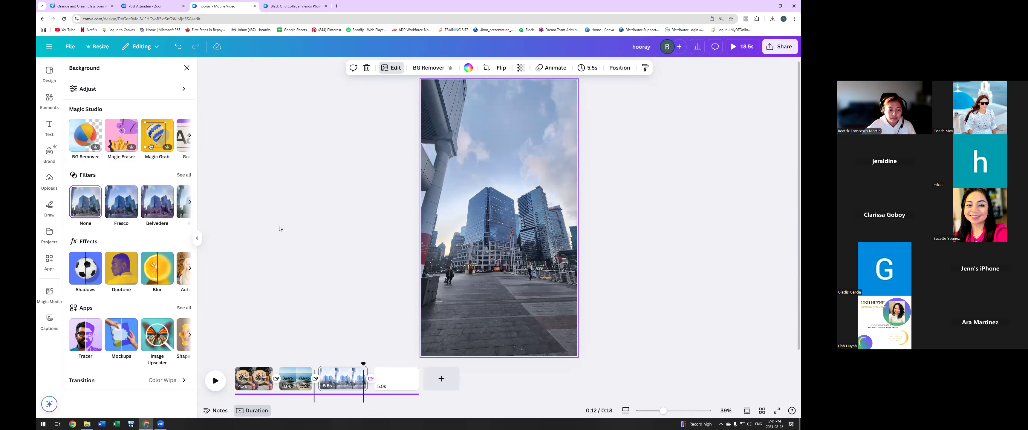
- Brush a blur over the buildings and plaza in the city photo with brush size 67 and intensity 10
left_click(156, 274)
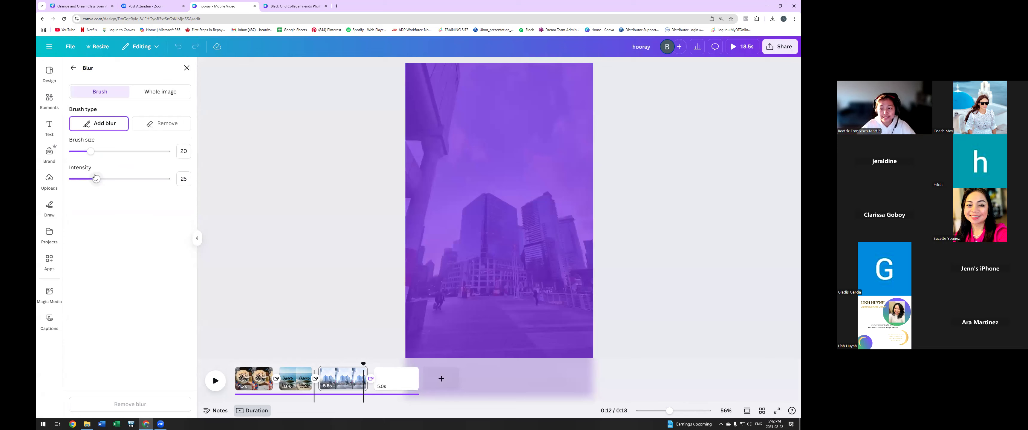
left_click_drag(96, 178, 83, 181)
left_click_drag(91, 152, 135, 152)
mouse_move(462, 190)
left_mouse_down()
mouse_move(481, 196)
mouse_move(472, 244)
mouse_move(485, 260)
mouse_move(494, 227)
mouse_move(507, 222)
mouse_move(505, 267)
mouse_move(449, 268)
mouse_move(435, 289)
left_mouse_up()
mouse_move(530, 270)
left_mouse_down()
mouse_move(571, 253)
mouse_move(491, 289)
mouse_move(477, 276)
left_mouse_up()
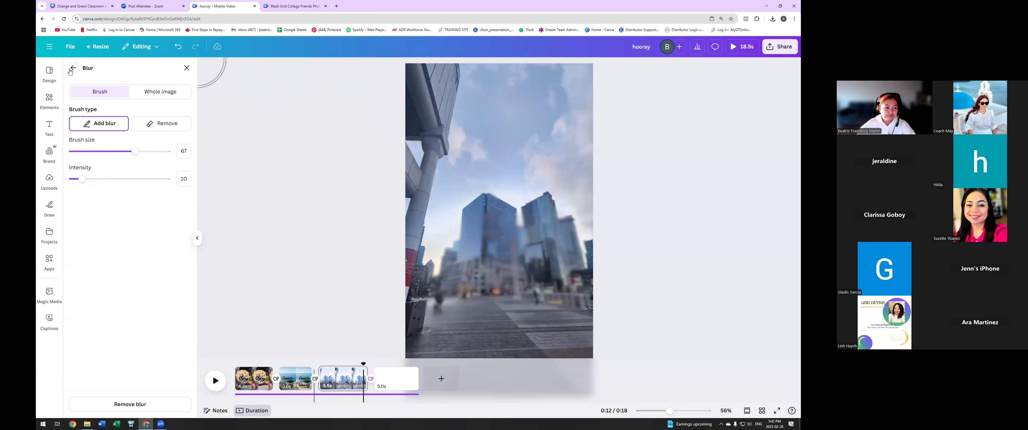
left_click(71, 70)
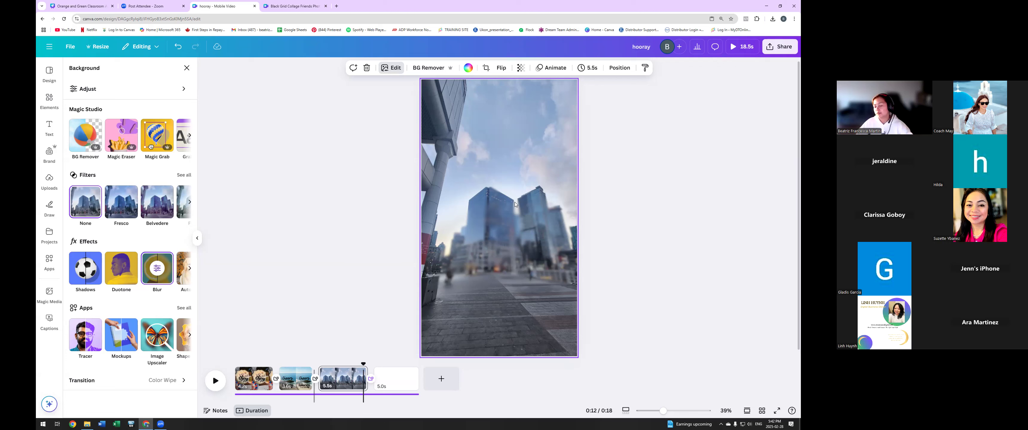
- Apply the Shadow text effect to the "Cheers" title on the first page with the cake photo
left_click(679, 176)
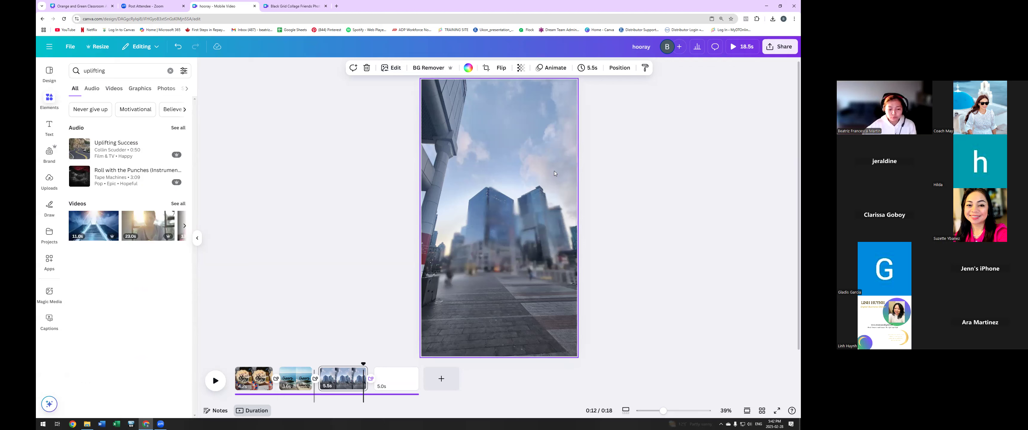
left_click(261, 384)
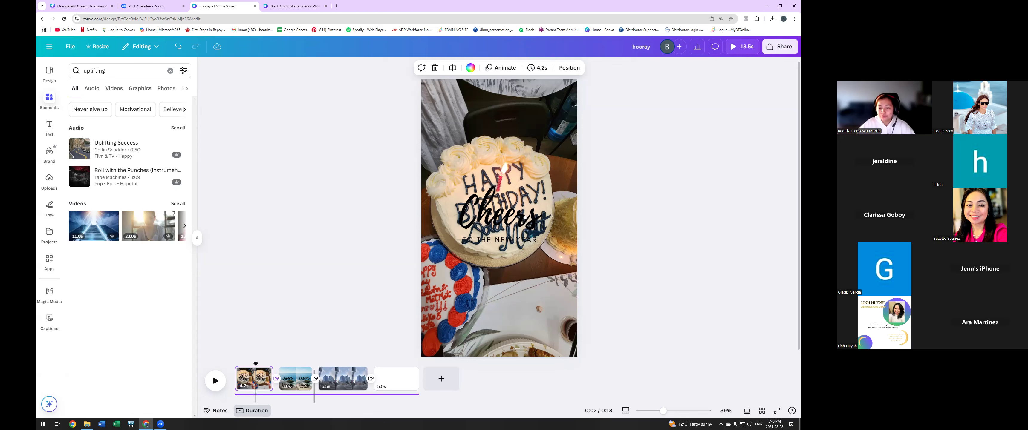
double_click(505, 225)
key("Escape")
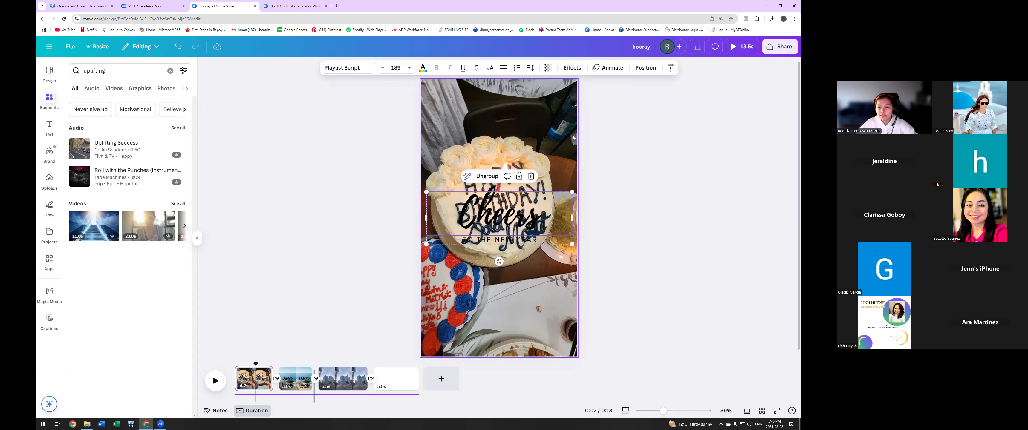
left_click(576, 70)
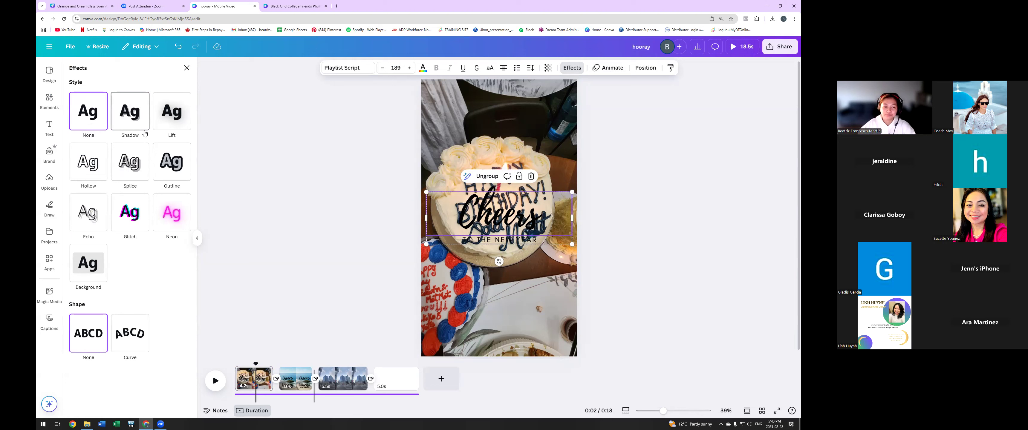
left_click(137, 124)
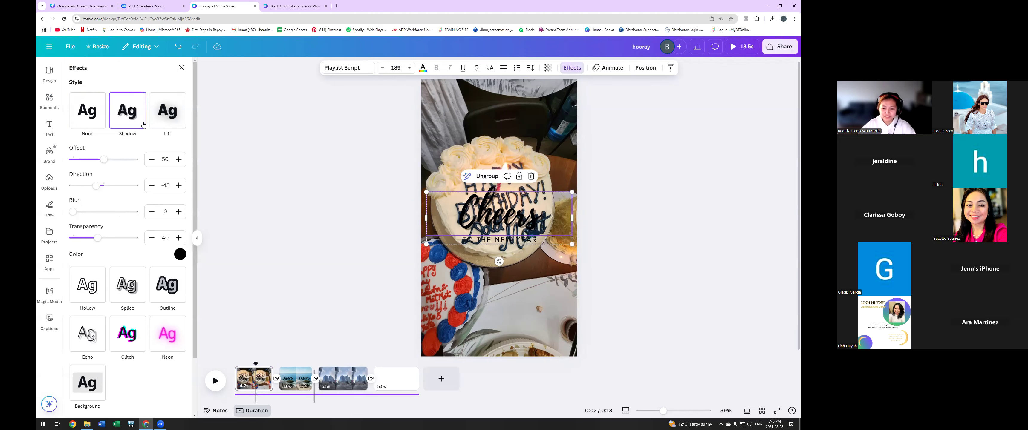
- Try the Lift effect on the "Cheers" title at an intensity of 100
left_click(169, 113)
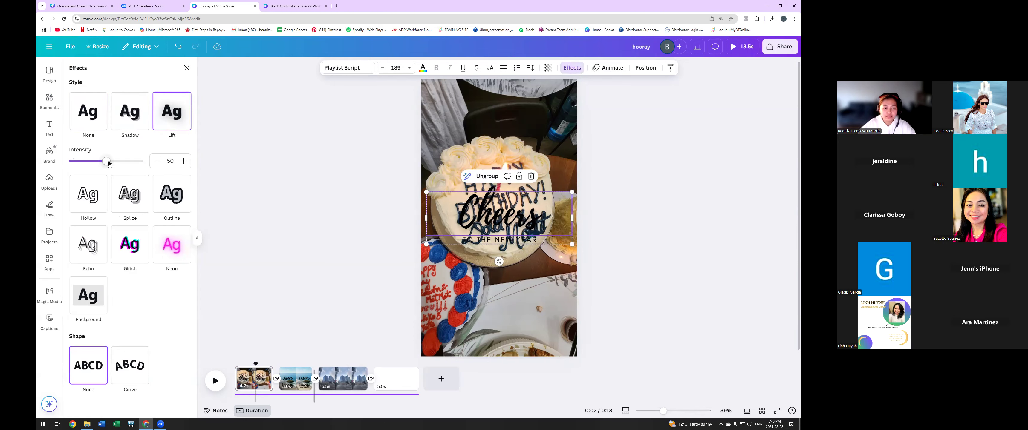
left_click_drag(106, 161, 144, 161)
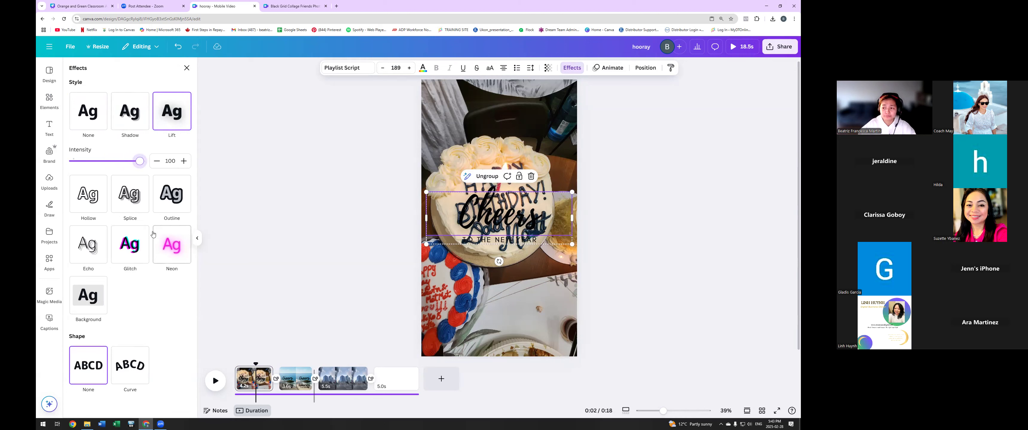
- Switch the "Cheers" title to the Shadow effect and colour the shadow light purple
left_click(137, 118)
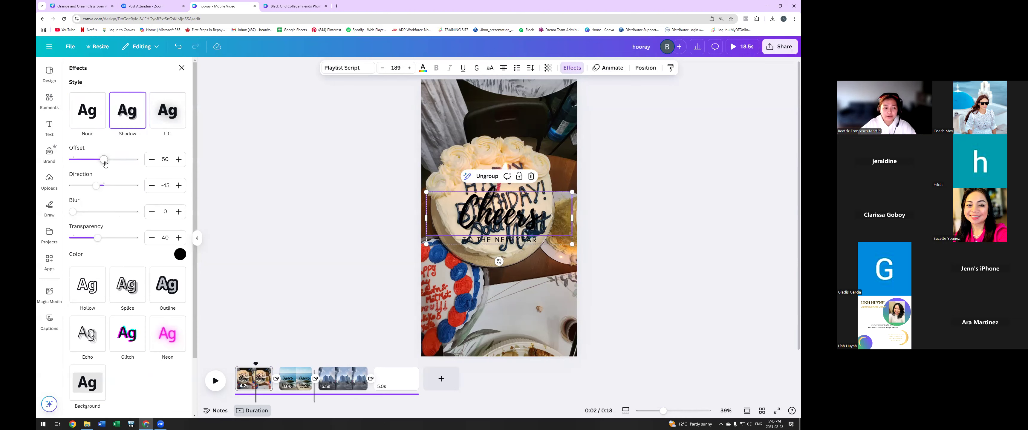
left_click(180, 255)
left_click(132, 219)
left_click(219, 139)
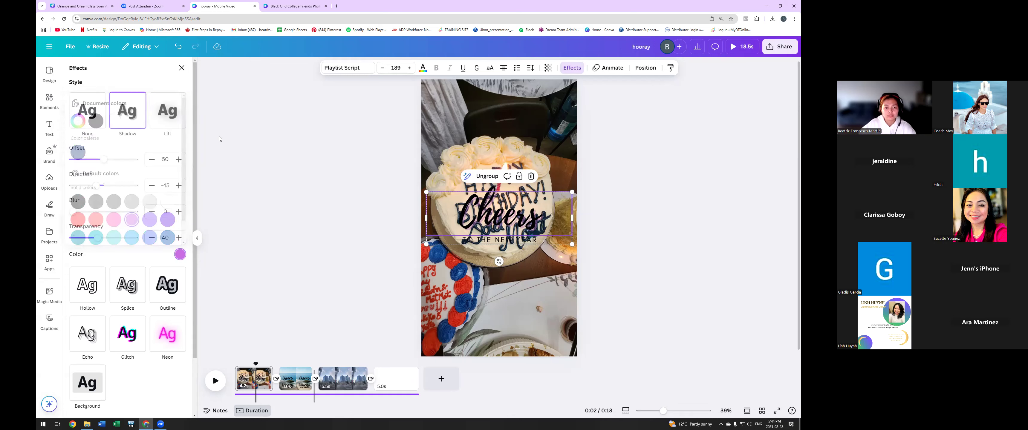
- Set the text colour of the "Cheers" title to white and deselect it
left_click(422, 68)
left_click(138, 124)
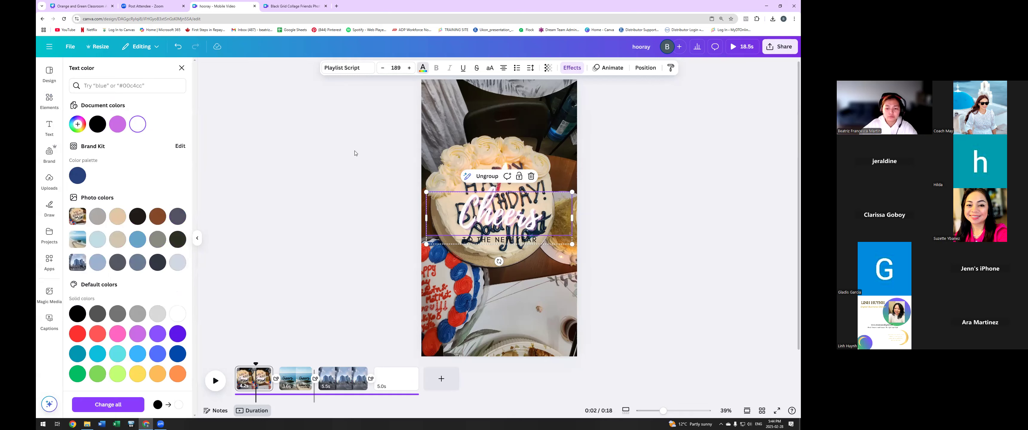
left_click(599, 176)
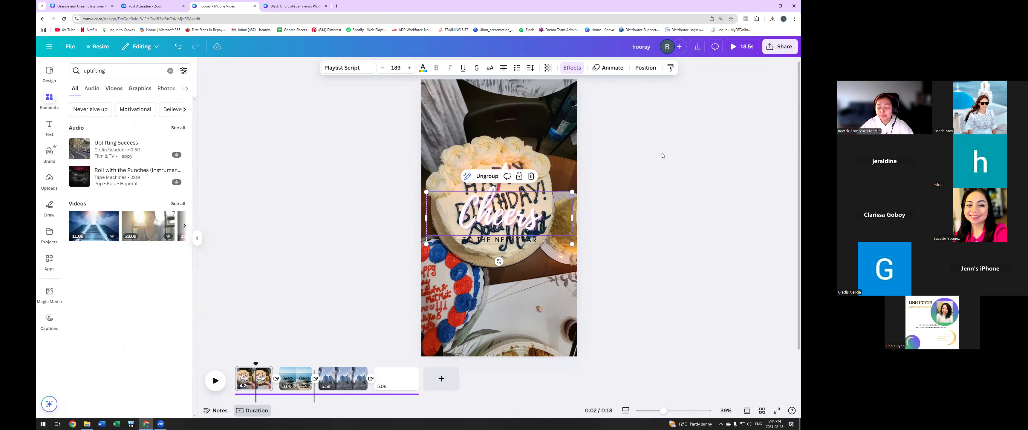
left_click(654, 192)
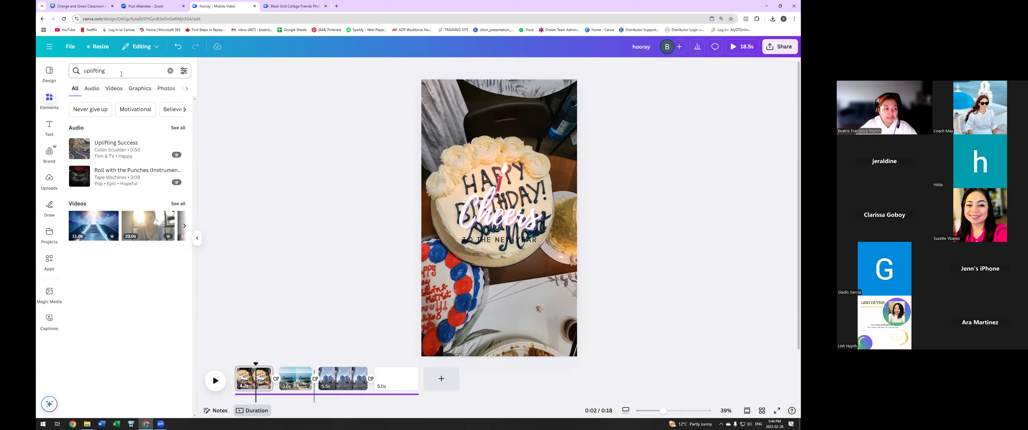
- Search the elements for "square" and add the solid square shape to the cake page
left_click_drag(121, 72, 62, 78)
key("BackSpace")
type("sq")
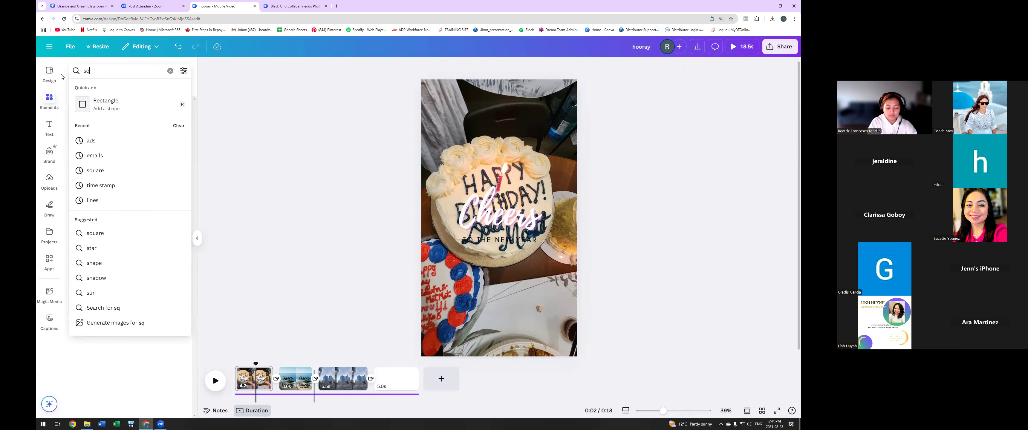
type("uare")
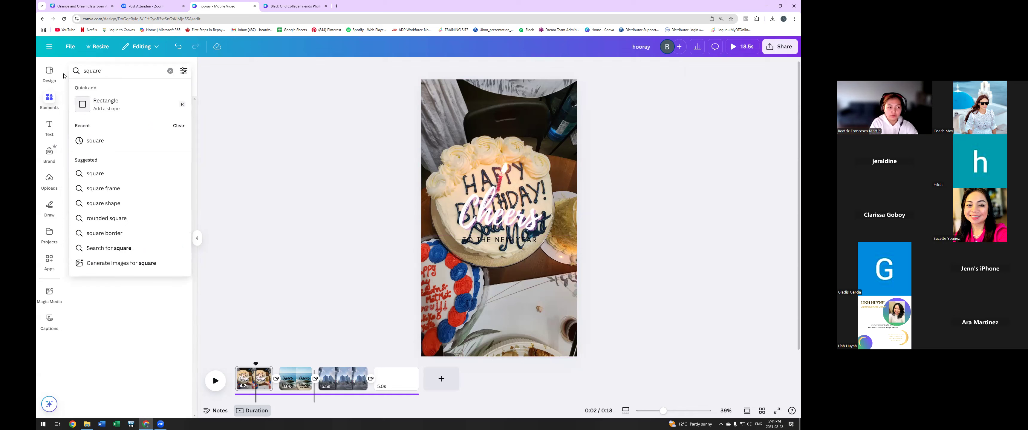
key("Return")
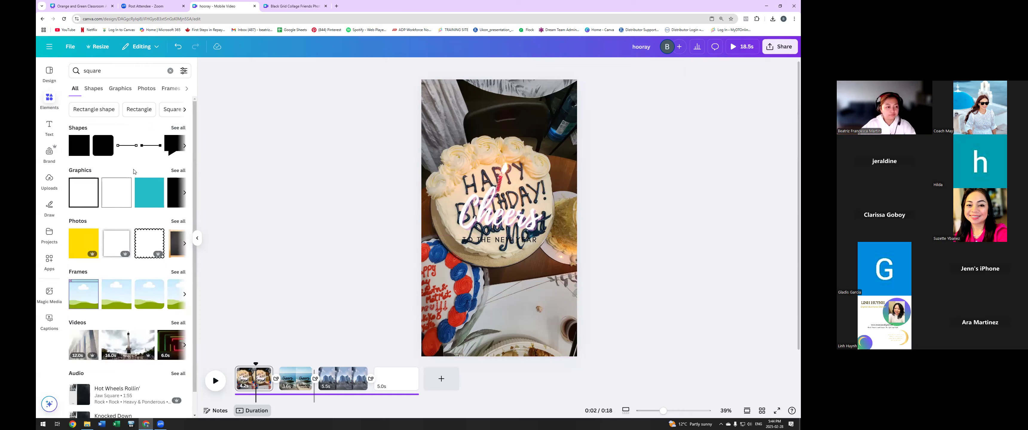
left_click(78, 145)
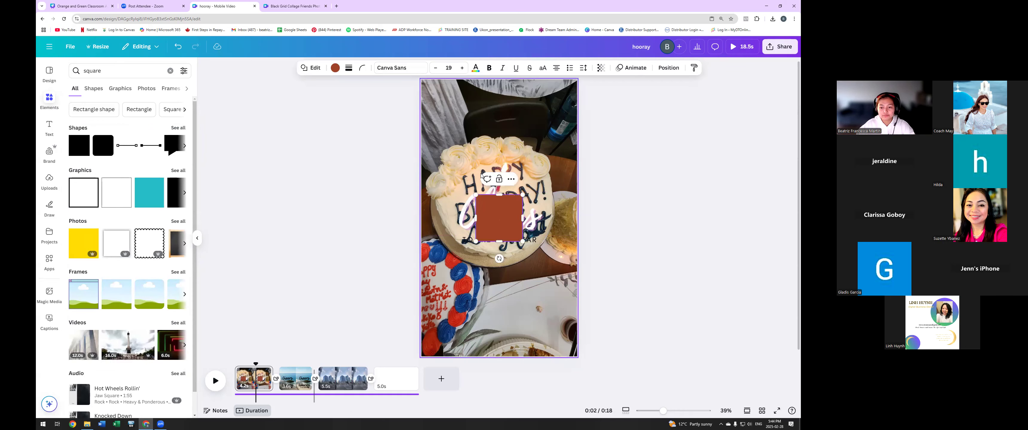
left_click(669, 205)
- Show the page's layers and move the square beneath the "Cheers" text group
left_click(516, 225)
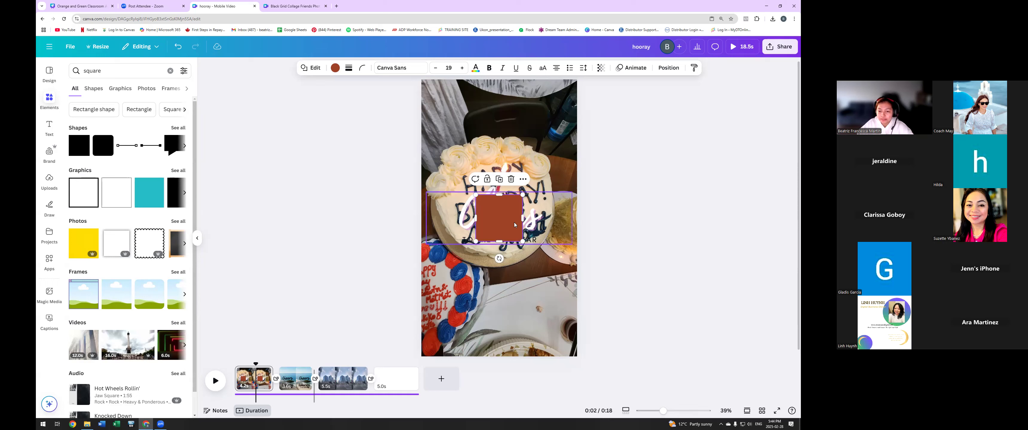
left_click(667, 68)
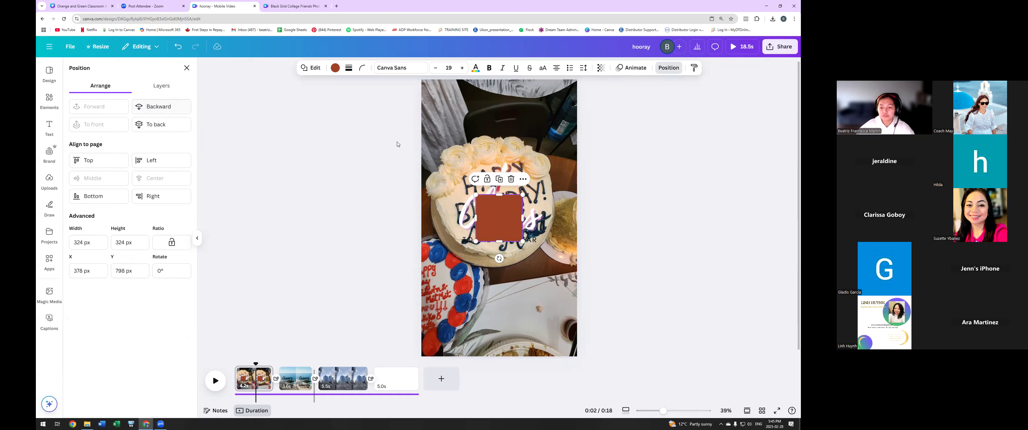
left_click(645, 190)
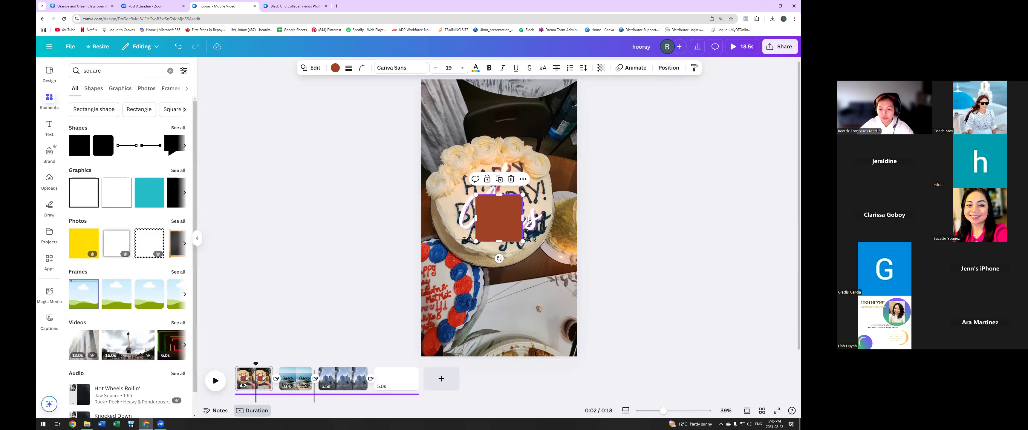
right_click(510, 219)
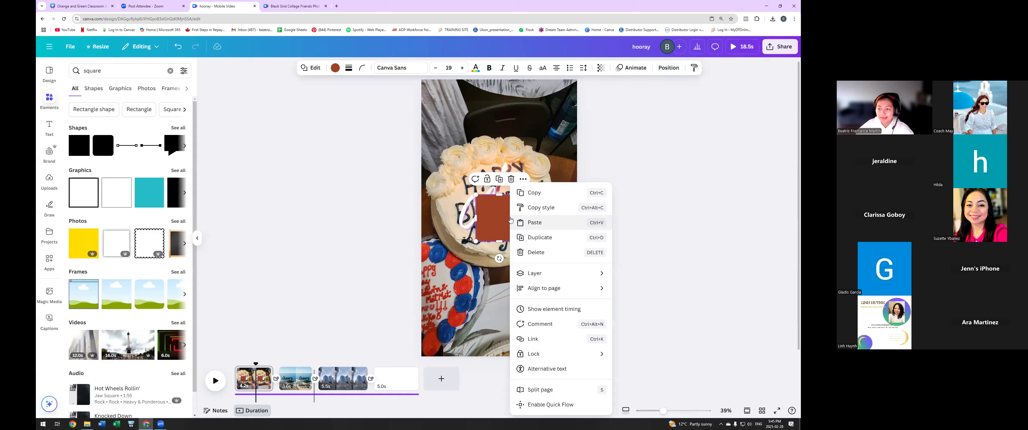
mouse_move(557, 274)
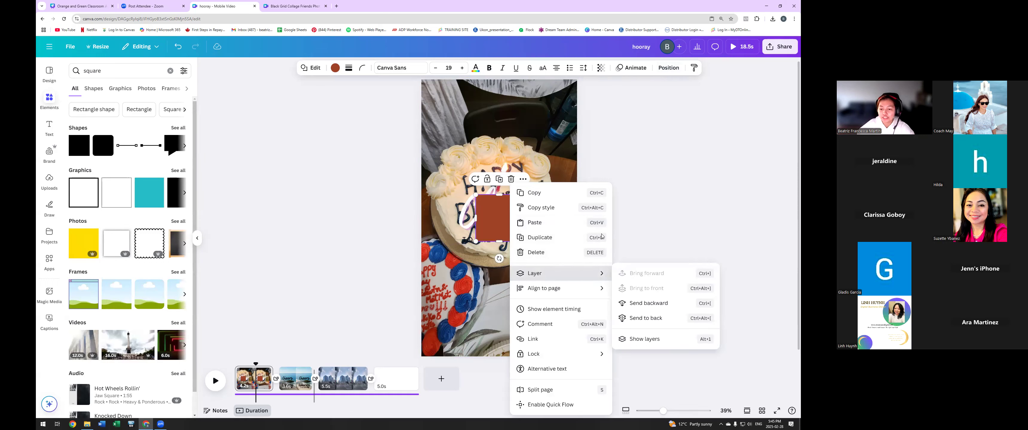
left_click(657, 340)
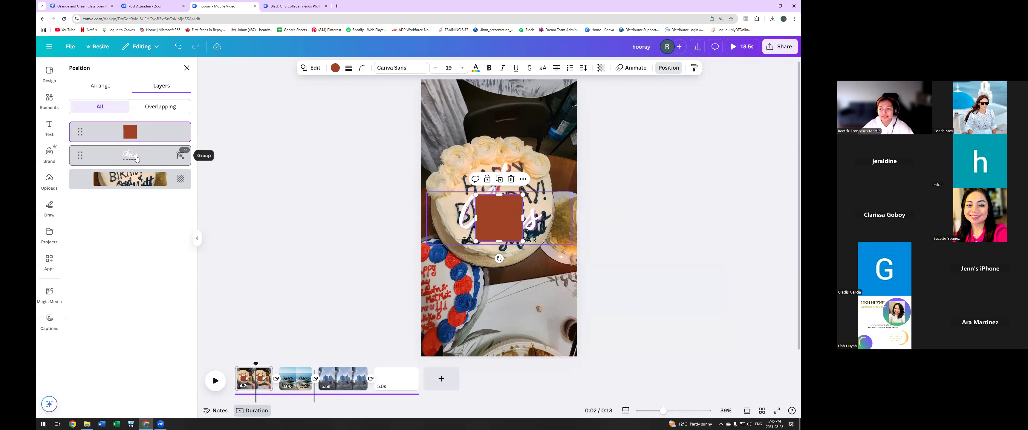
left_click_drag(153, 135, 154, 159)
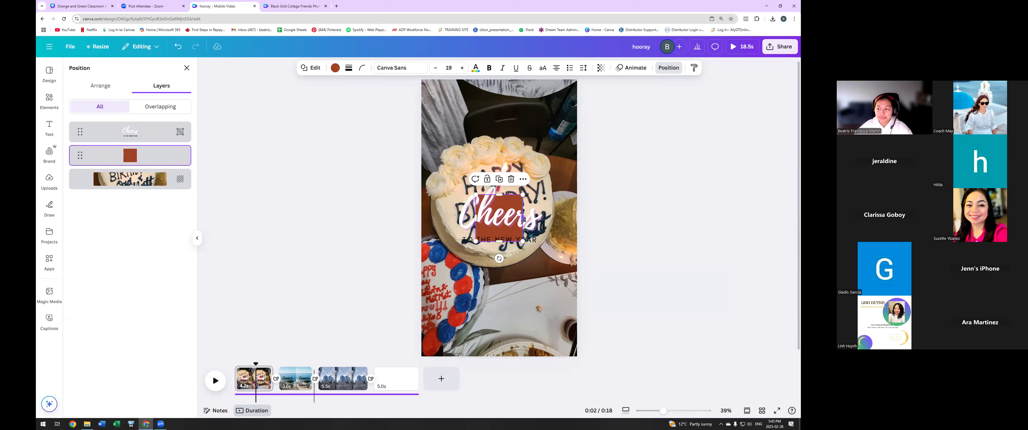
- Stretch the square into a rectangle that backs the entire "Cheers to the New Year" text and centre it horizontally on the page
left_click_drag(475, 195, 450, 180)
left_click_drag(523, 212, 555, 214)
left_click_drag(506, 240, 504, 257)
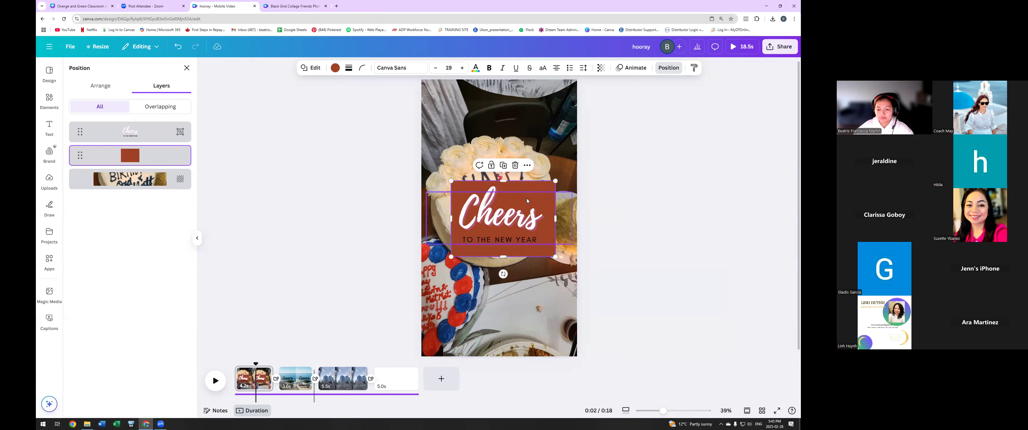
left_click_drag(542, 189, 538, 188)
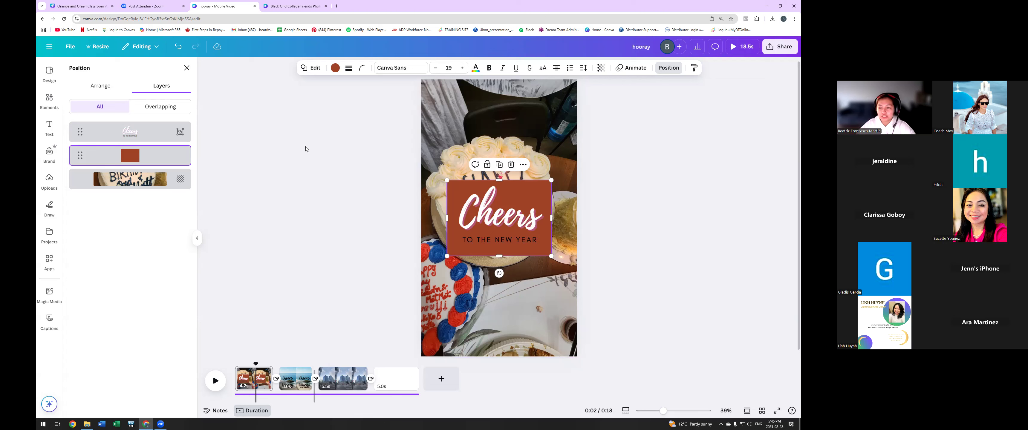
- Fill the rectangle with the Brand Kit's dark blue and make it semi-transparent so the cake shows through
left_click(335, 68)
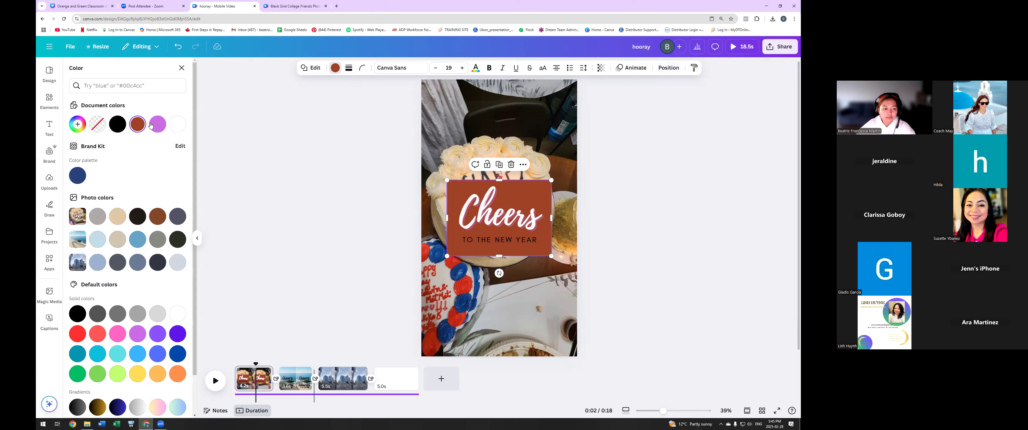
left_click(78, 176)
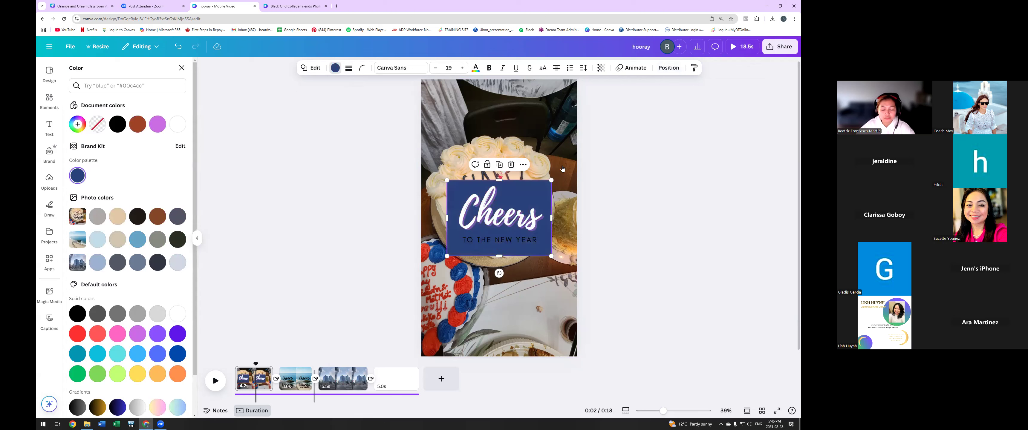
left_click(620, 159)
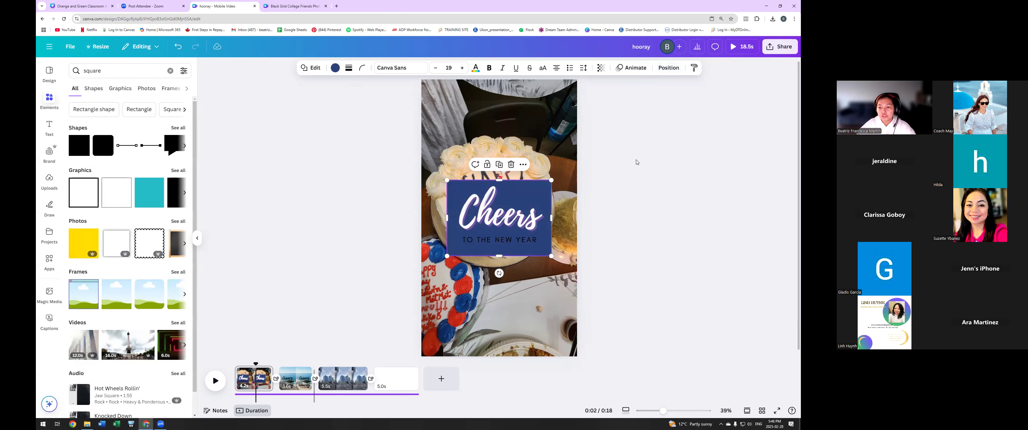
left_click(600, 73)
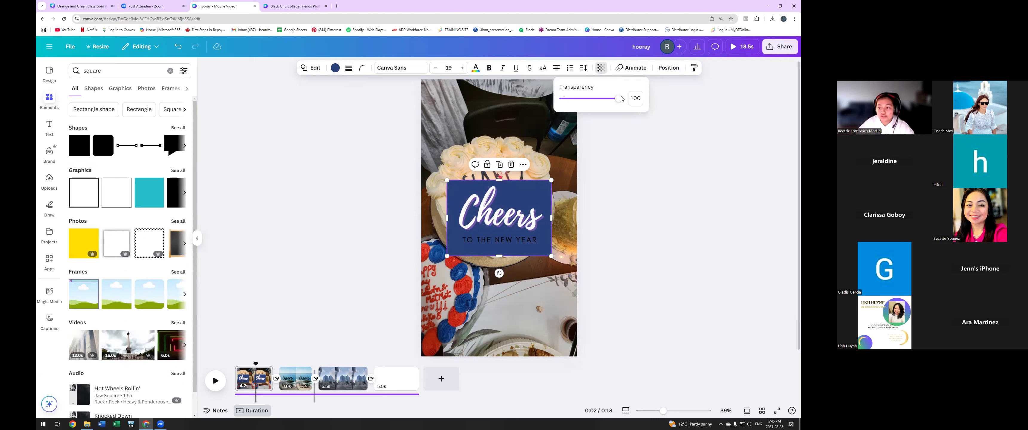
left_click_drag(619, 99, 594, 110)
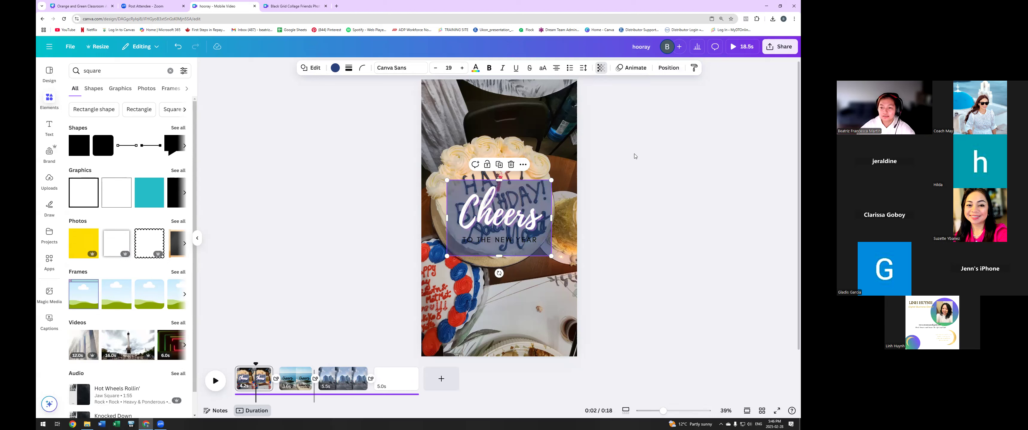
- Round the blue rectangle's corners with a corner rounding of 100 and deselect it
left_click(362, 68)
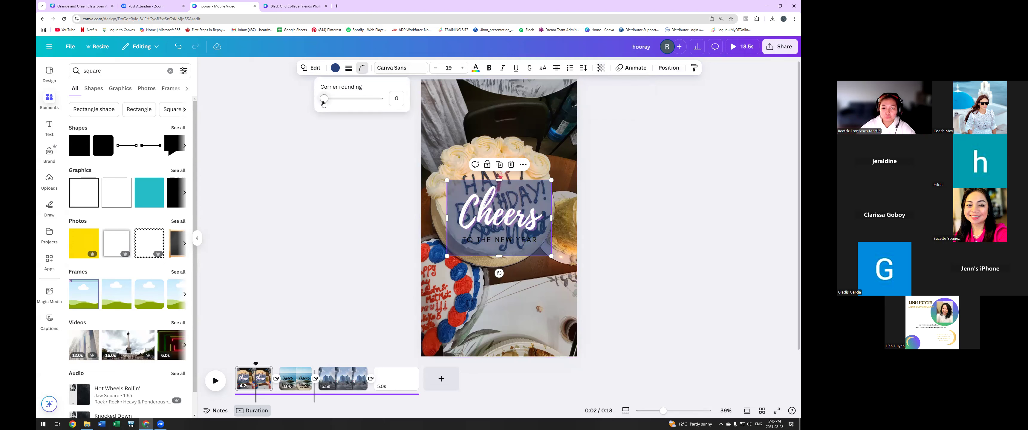
left_click_drag(324, 99, 416, 98)
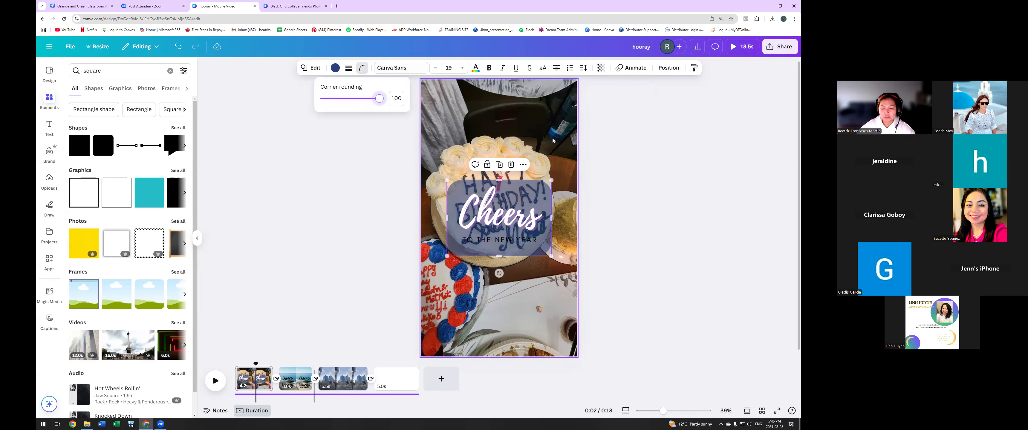
left_click(656, 158)
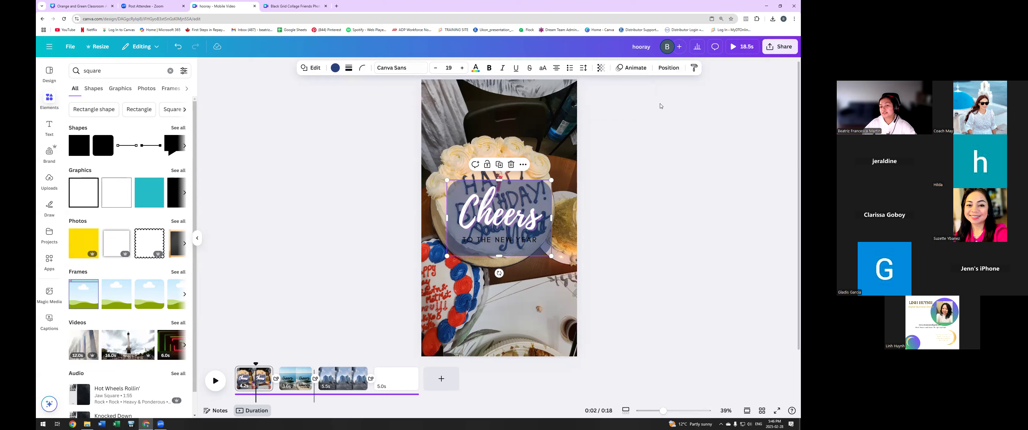
left_click(656, 135)
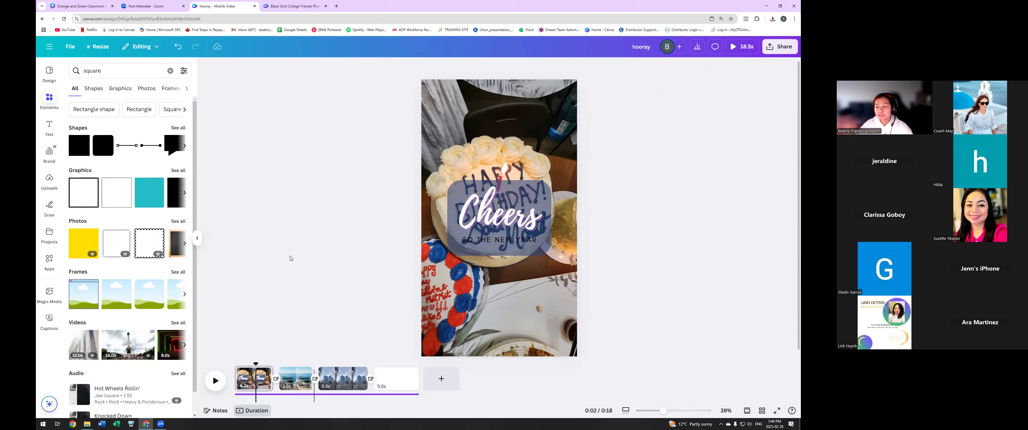
- Play the video from the cake page to preview the edited title
left_click(215, 382)
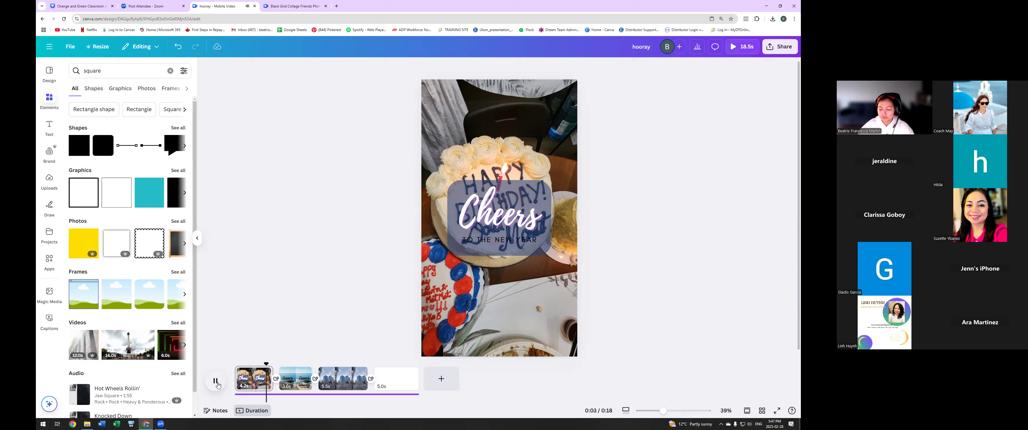
- Resume the preview through the beach and city pages and pause it on the city page
left_click(218, 385)
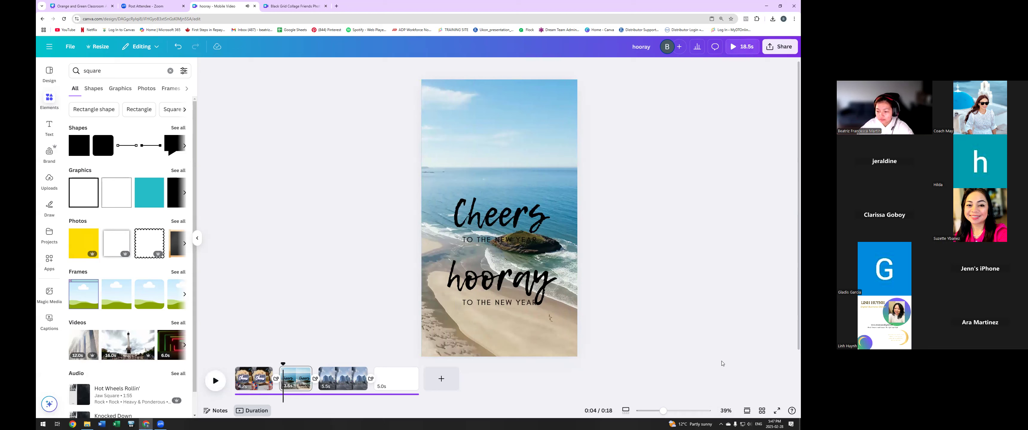
left_click(215, 381)
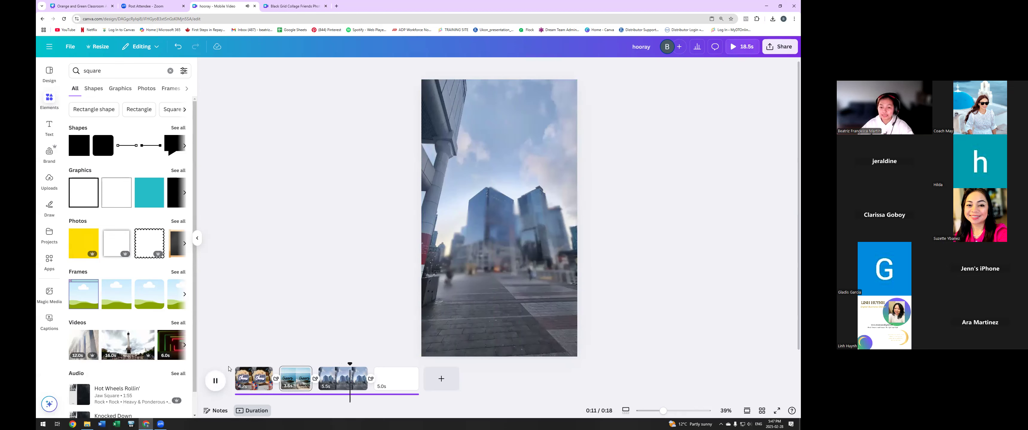
left_click(214, 389)
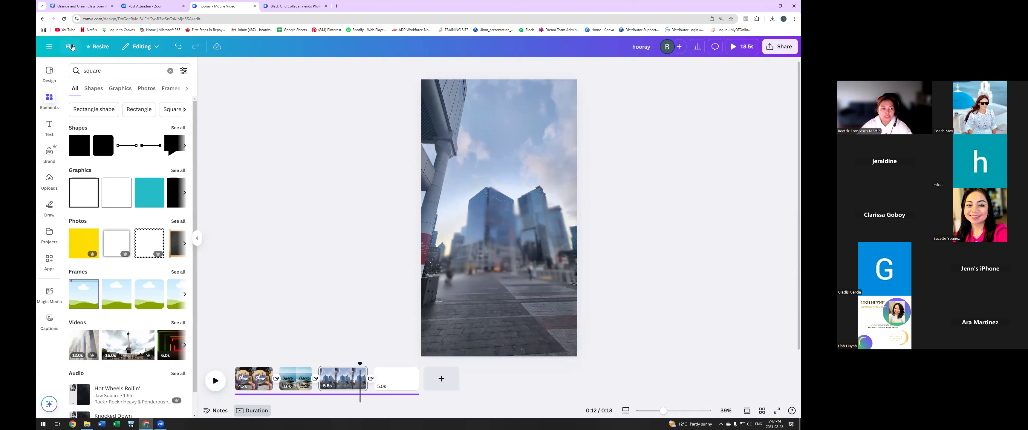
- Review the download settings for MP4 Video with pages 1-4 selected, and close them without downloading
left_click(72, 47)
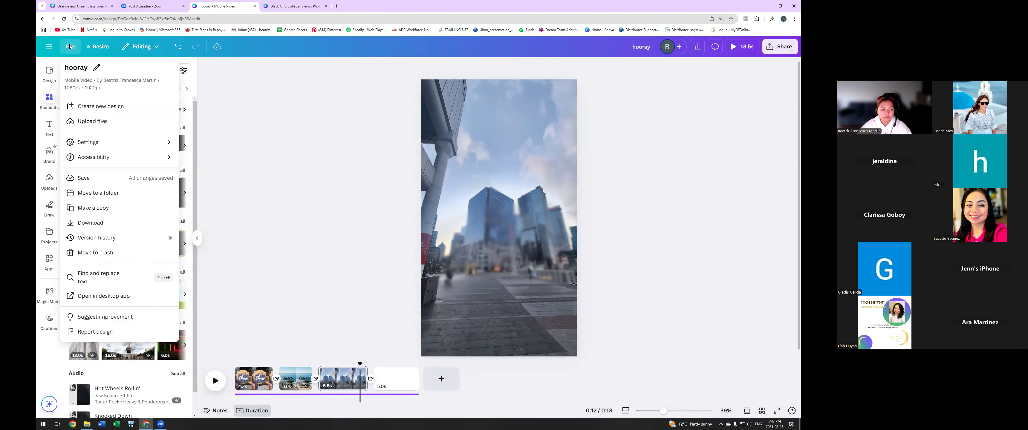
left_click(132, 223)
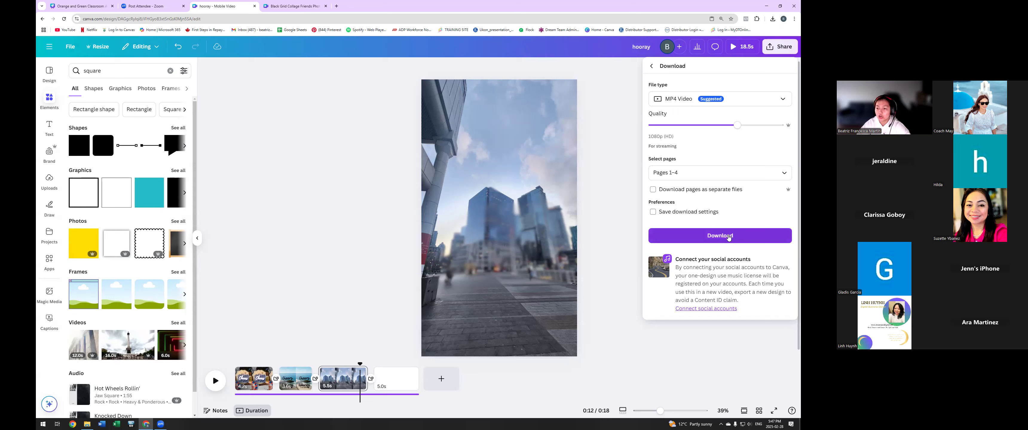
left_click(707, 173)
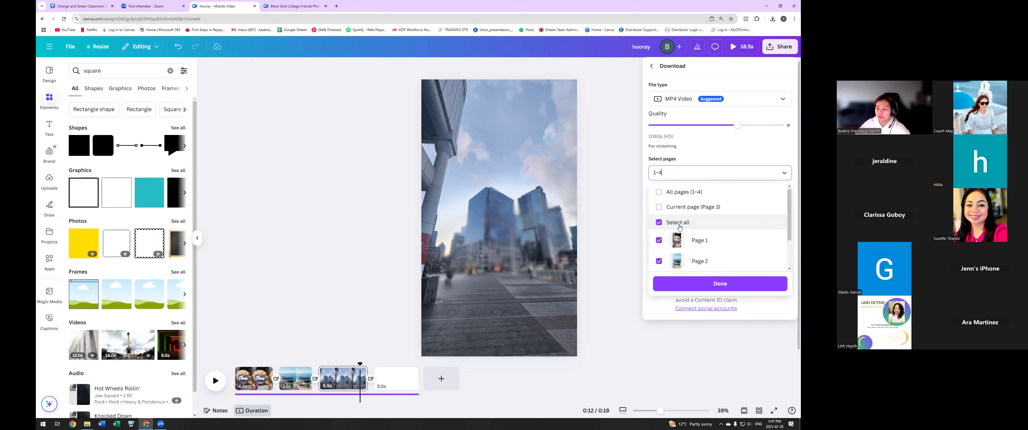
left_click(741, 284)
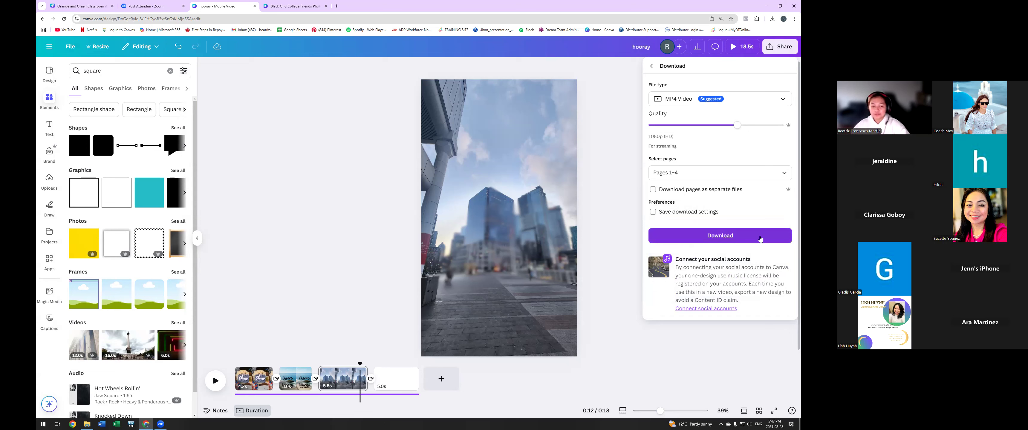
left_click(326, 220)
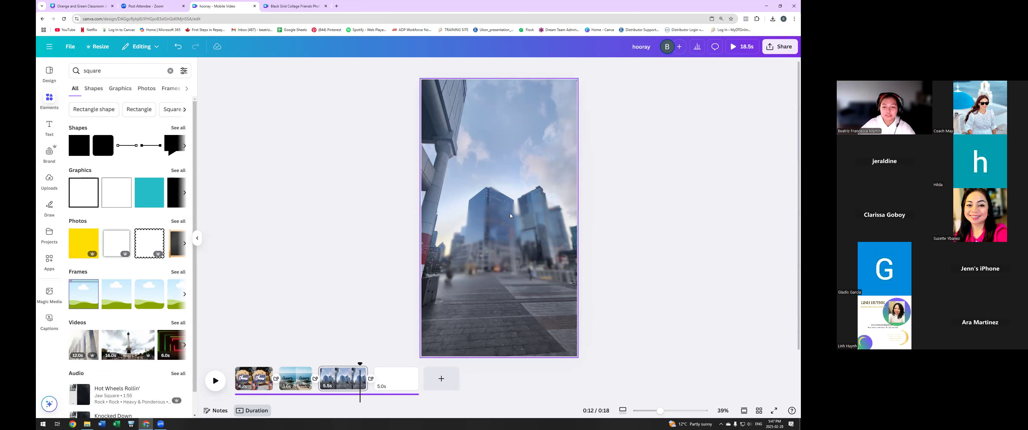
left_click(570, 223)
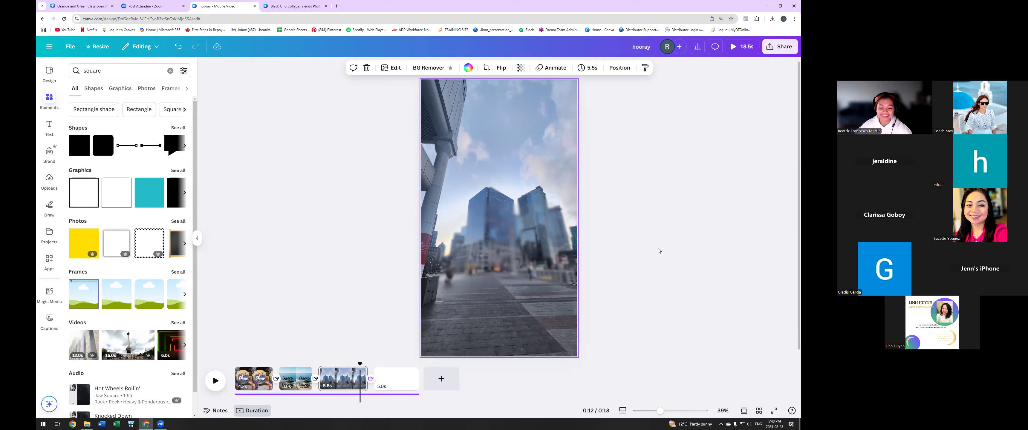
left_click(642, 200)
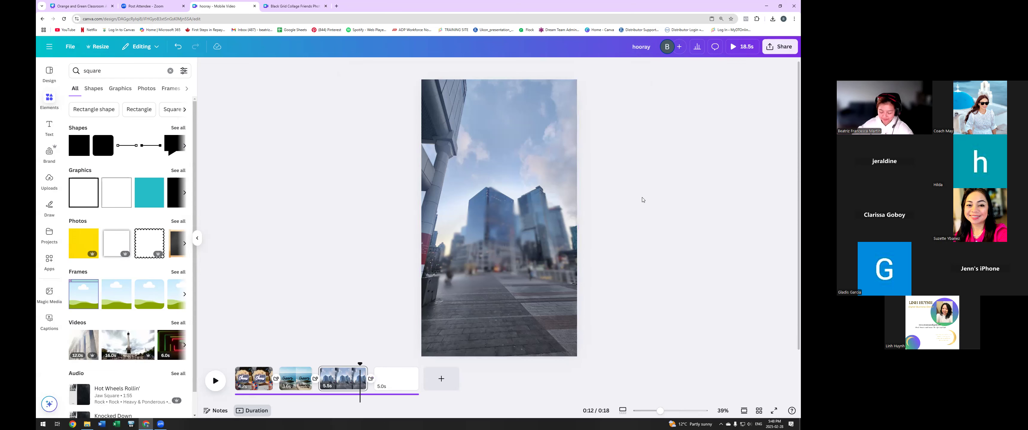
left_click(536, 211)
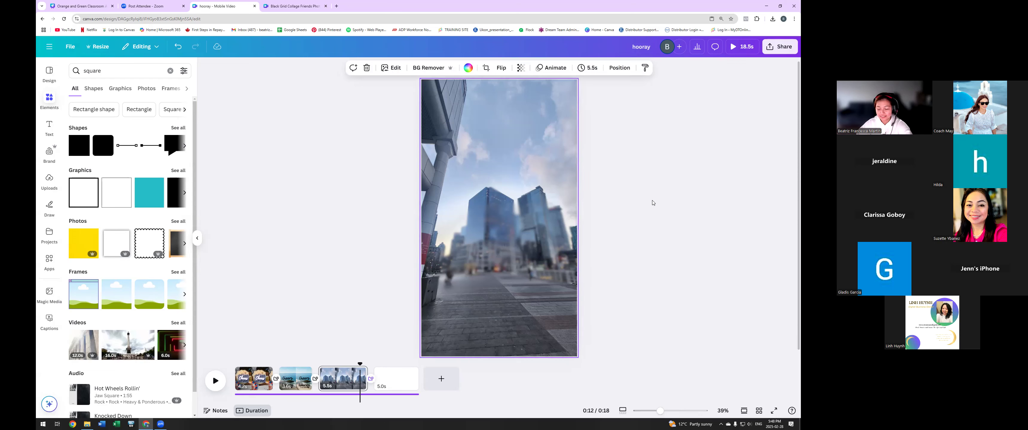
left_click(654, 211)
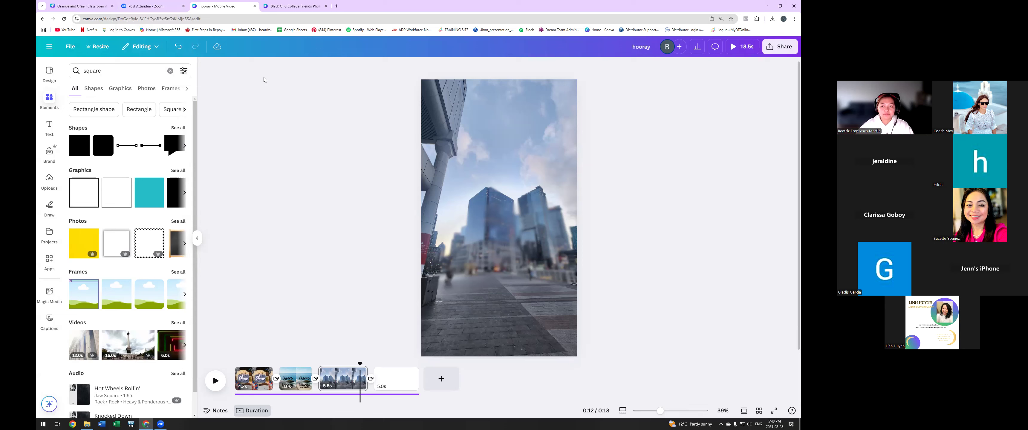
- Leave the lesson presentation for the Canva home page and create a new blank Mobile Video design
key("ctrl+1")
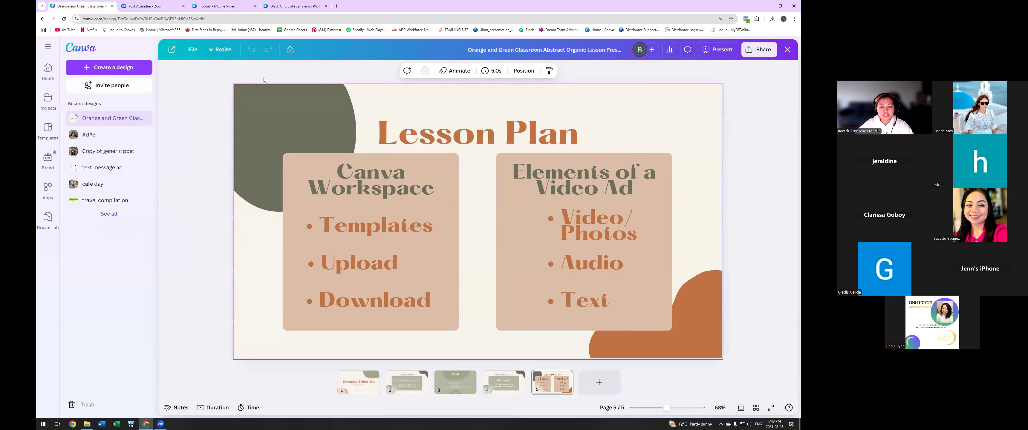
left_click(88, 51)
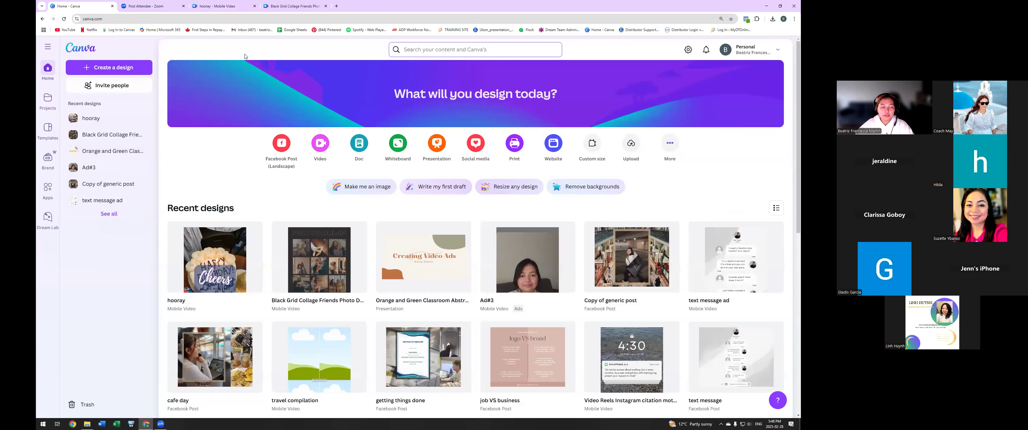
left_click(108, 67)
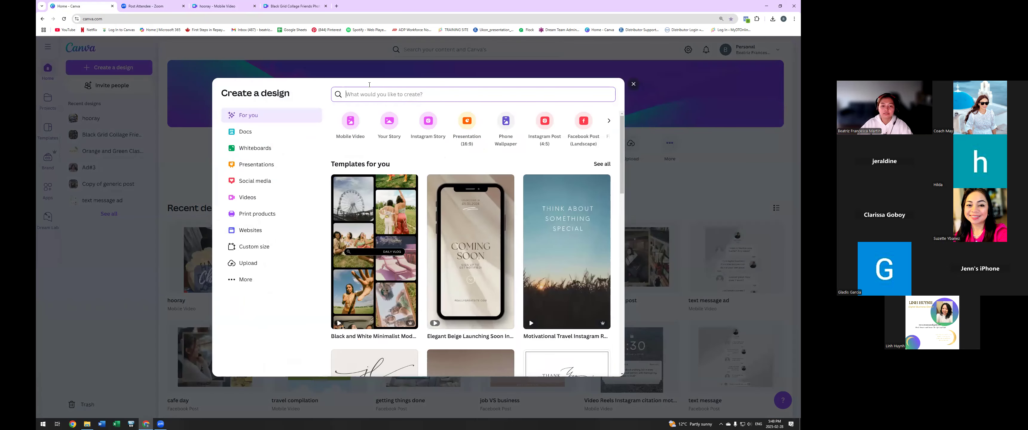
left_click(350, 121)
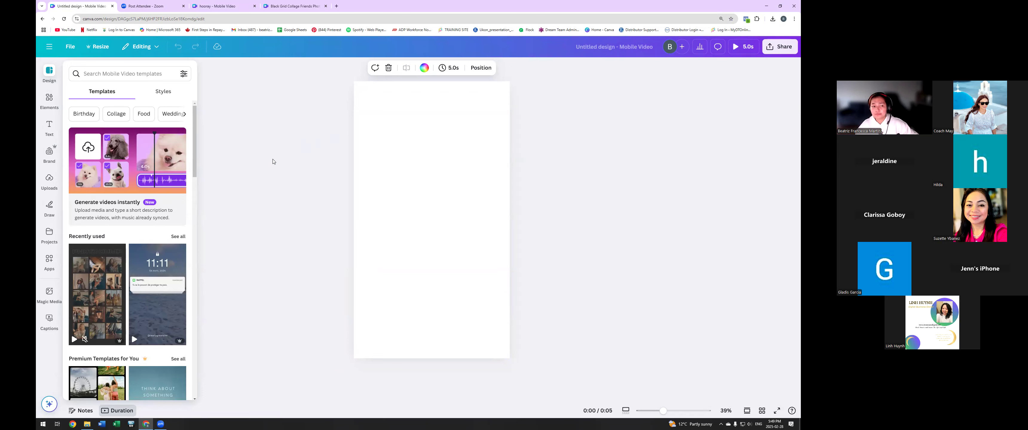
- Add the uploaded 43.3-second video of the woman in sunglasses to the blank page
left_click(46, 188)
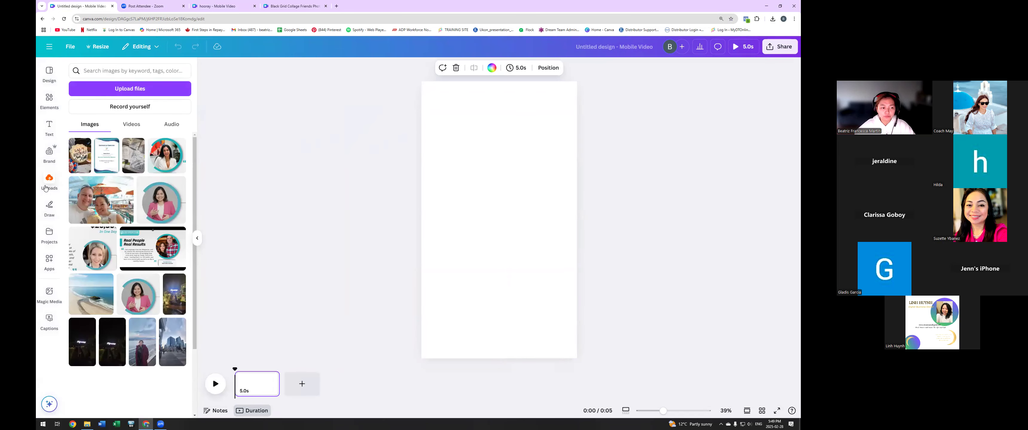
left_click(134, 125)
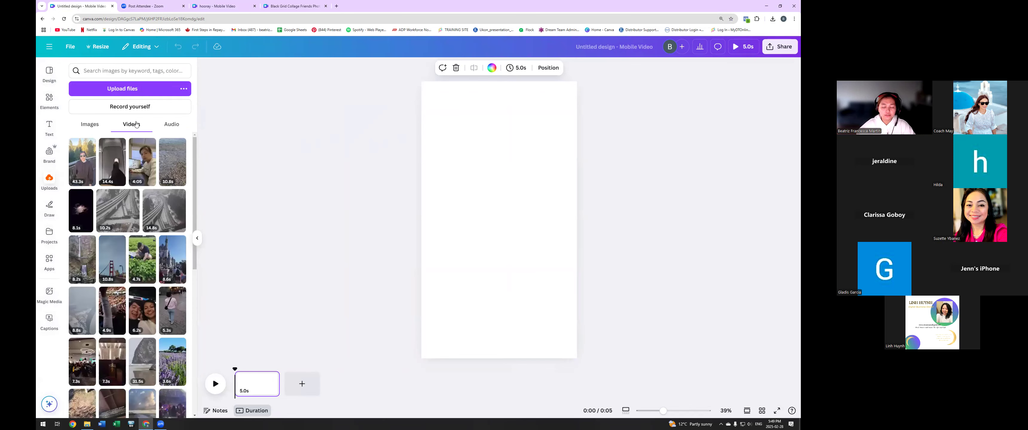
mouse_move(84, 168)
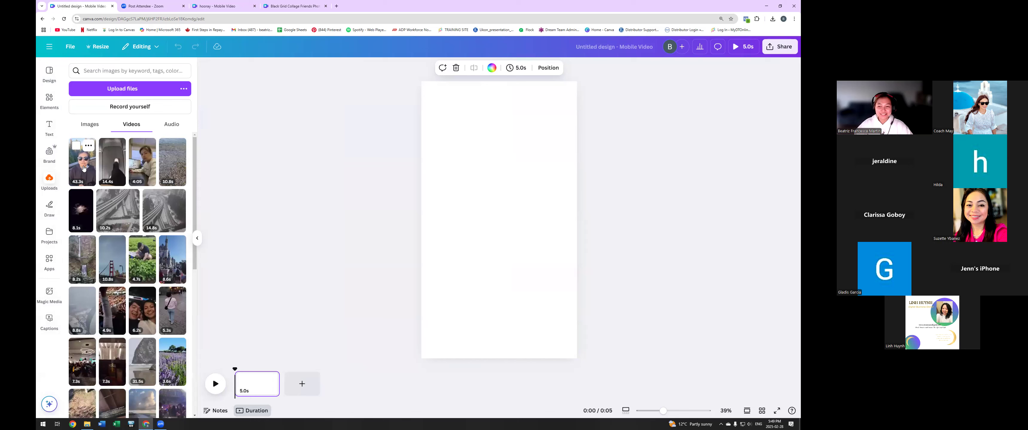
left_click(83, 168)
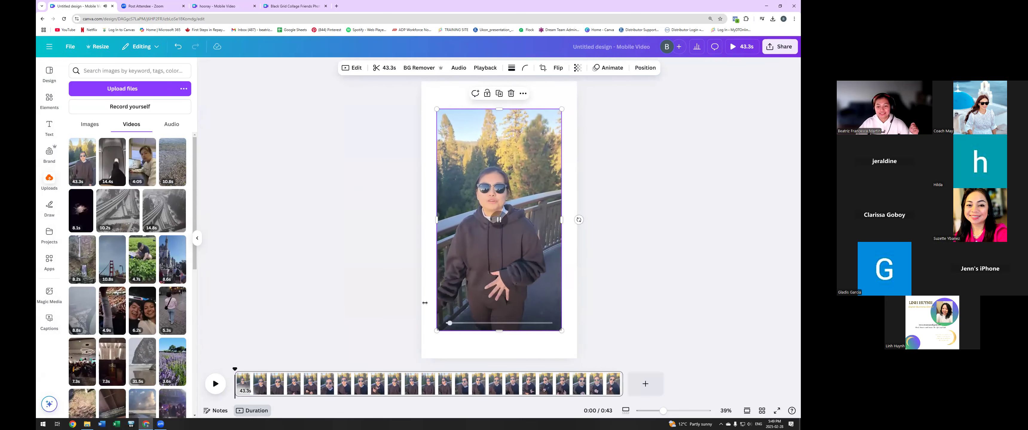
- Play the first second of the added video clip, pause it and select the clip
left_click(214, 384)
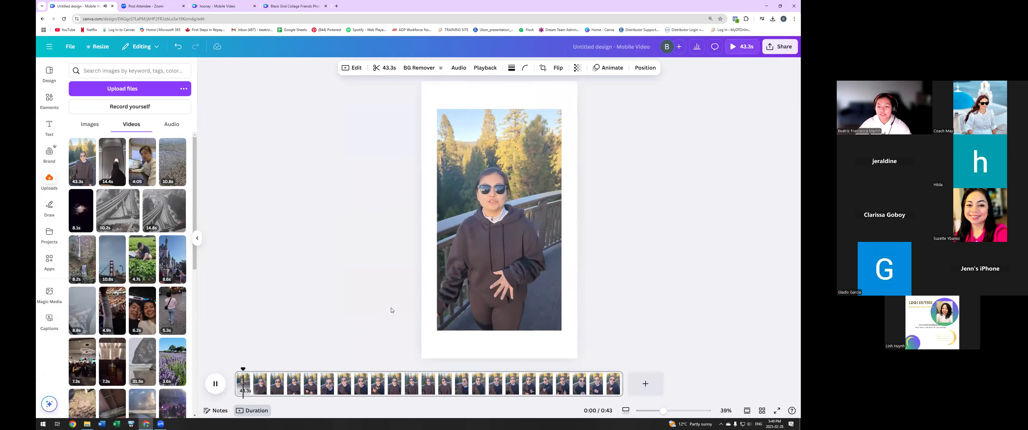
left_click(220, 383)
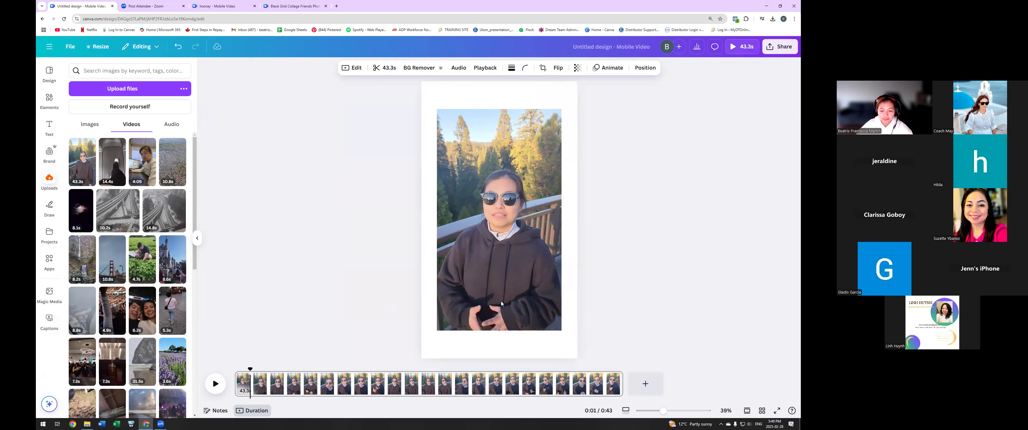
left_click(547, 249)
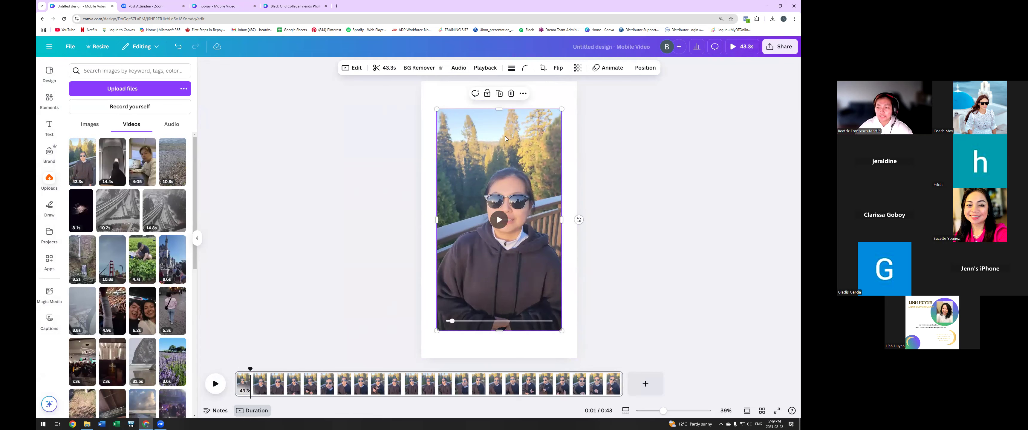
- Search the elements library for "square"
left_click(49, 100)
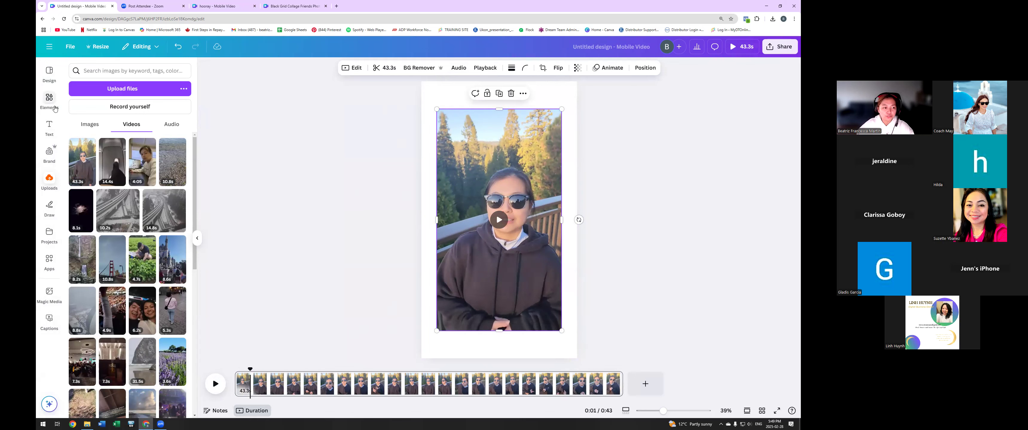
left_click(137, 71)
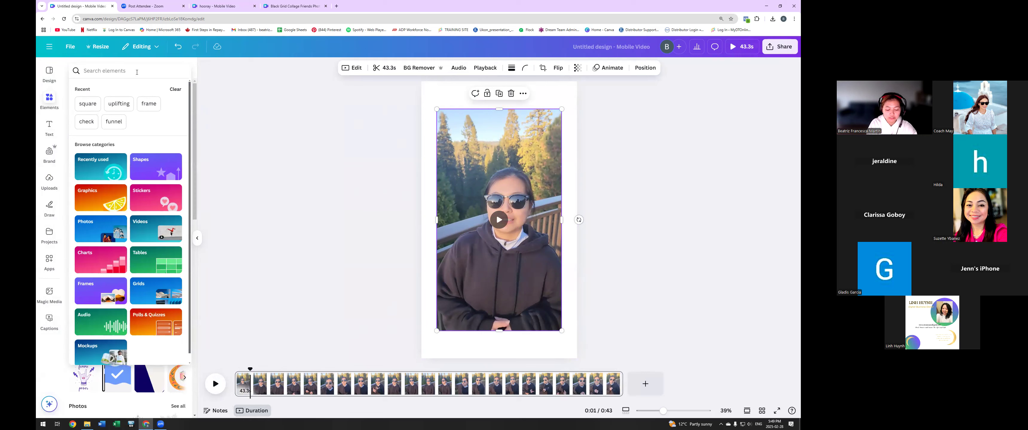
type("s")
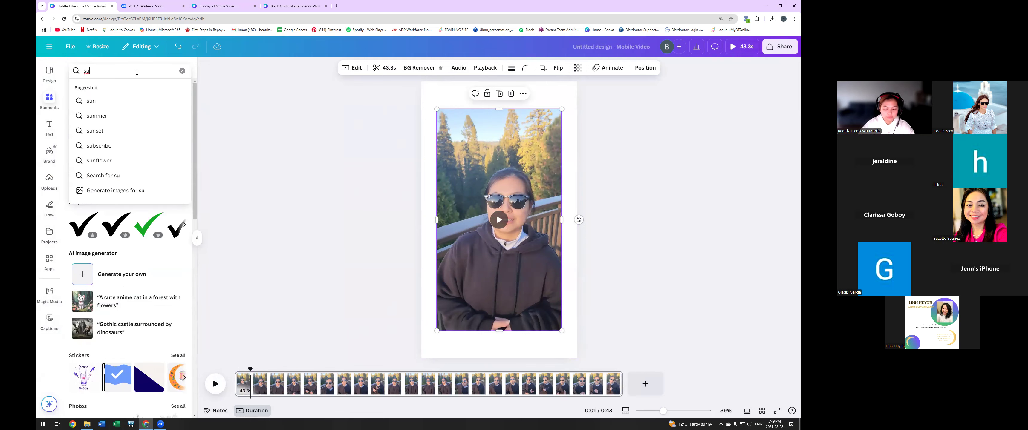
type("quare")
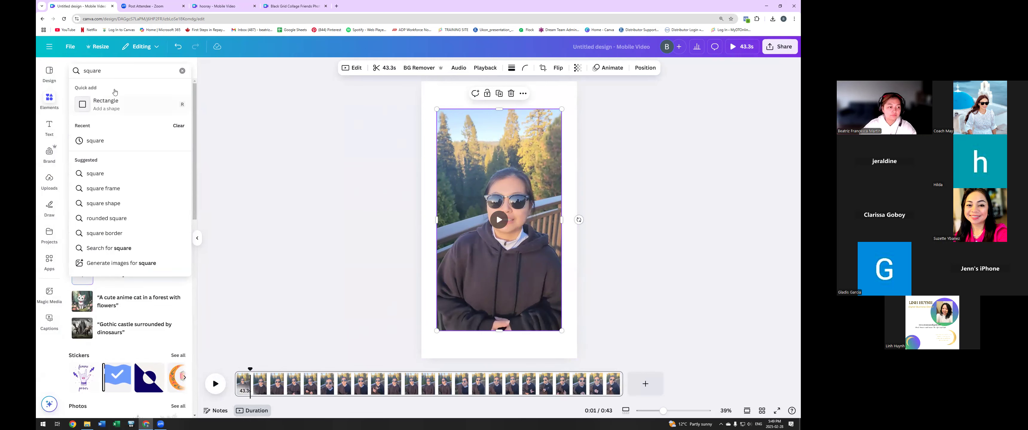
left_click(112, 144)
- Move the video clip off centre towards the page's lower right and deselect it
left_click(83, 141)
left_click(134, 130)
left_click_drag(496, 174, 535, 187)
left_click(390, 183)
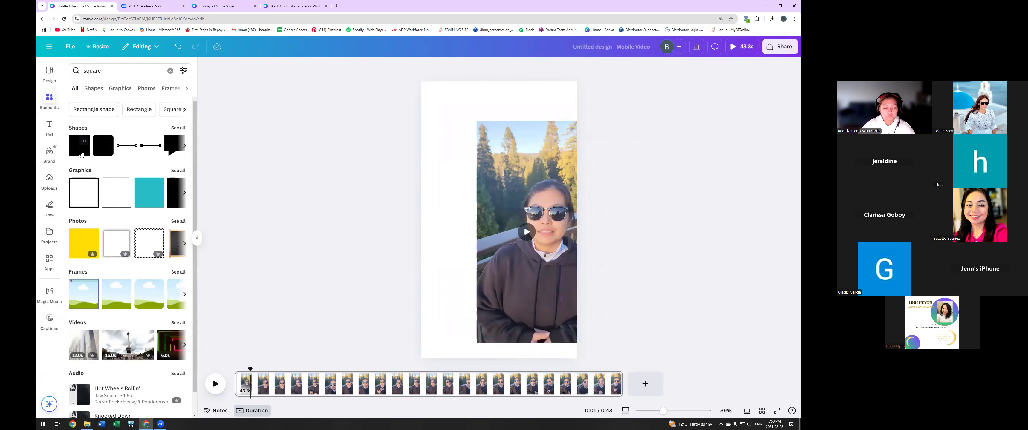
- Add the solid square shape and stretch it into a rectangle that covers the entire page
left_click(82, 153)
right_click(500, 212)
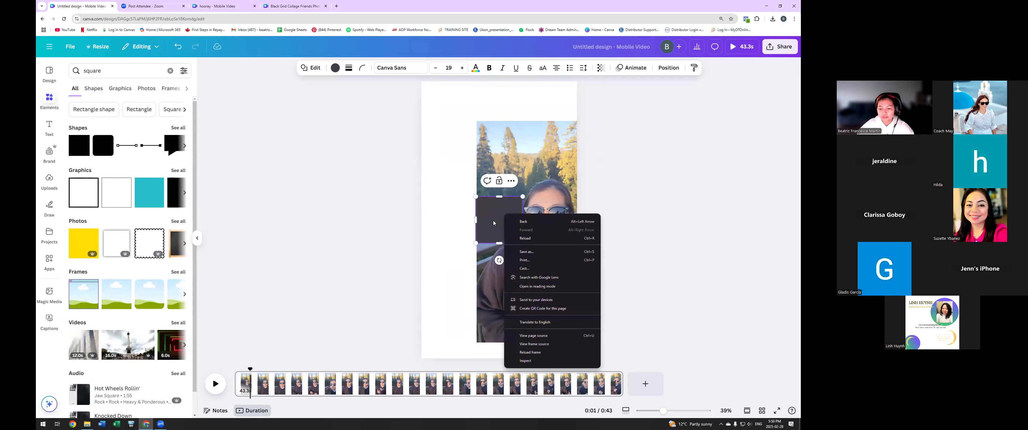
left_click(638, 205)
left_click(499, 220)
left_click_drag(499, 220, 578, 112)
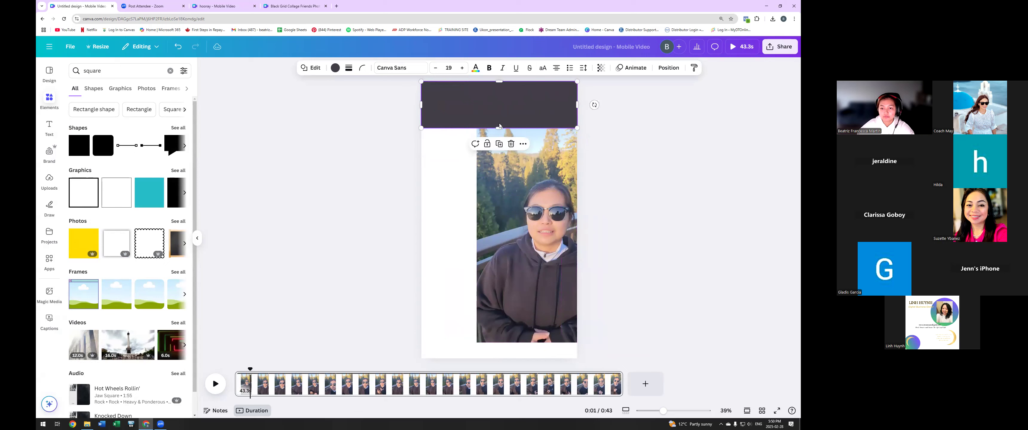
left_click_drag(497, 128, 499, 358)
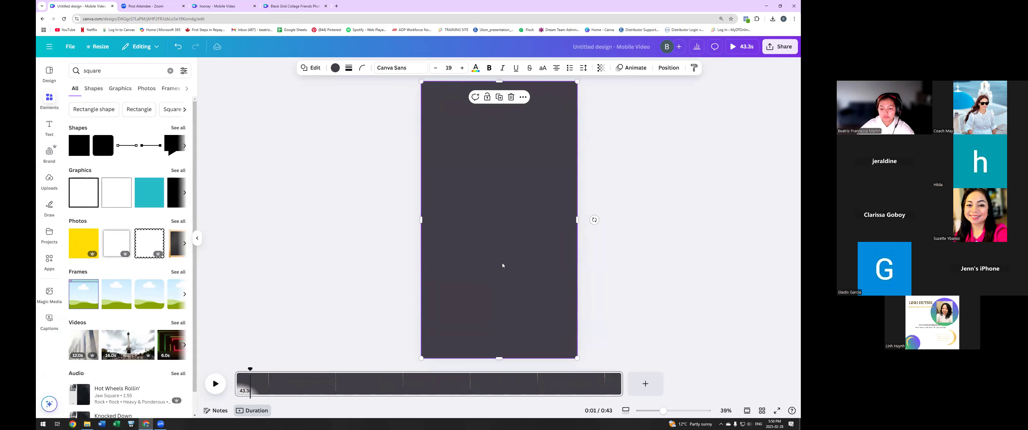
- Send the full-page dark rectangle backward so it lies behind the video clip
left_click(668, 67)
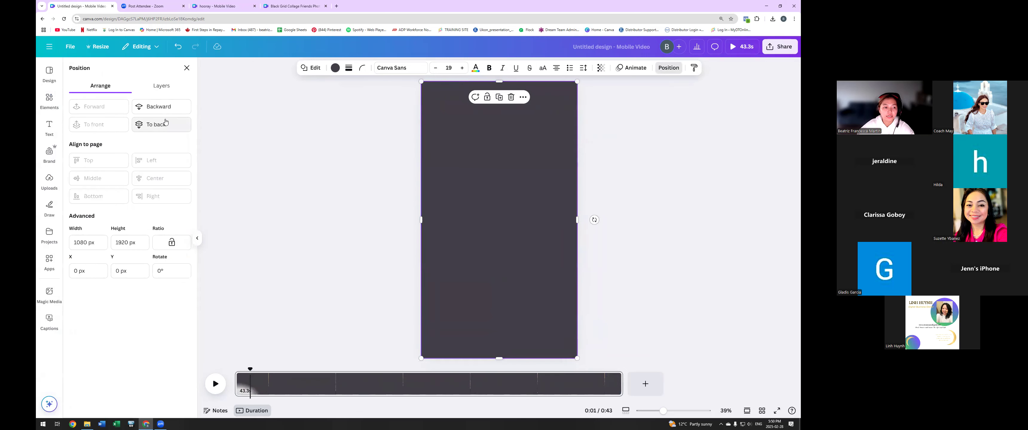
left_click(165, 110)
left_click_drag(540, 197, 516, 186)
key("ctrl+z")
- Centre the video clip on the page over the dark rectangle and deselect it
left_click(563, 249)
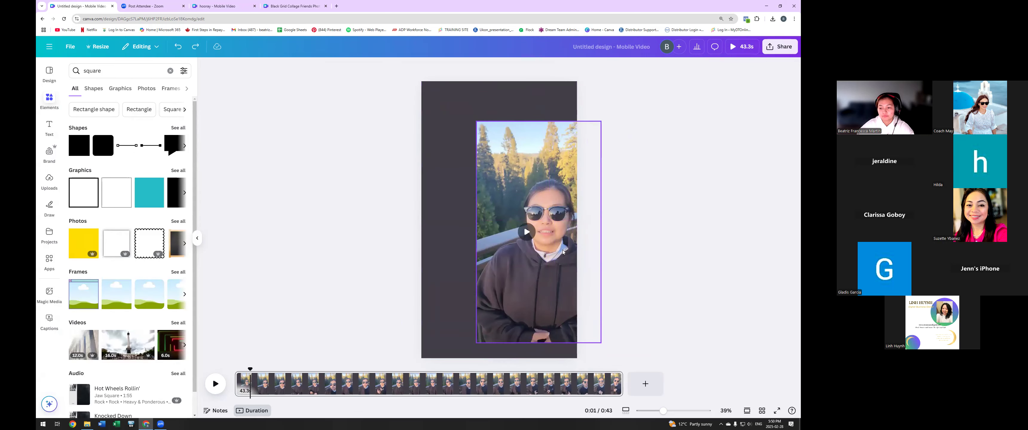
left_click_drag(557, 258, 518, 246)
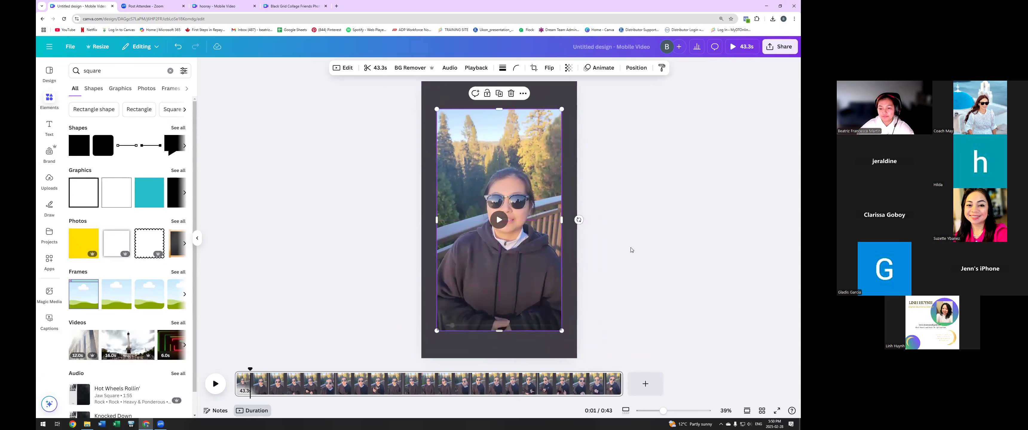
left_click(658, 244)
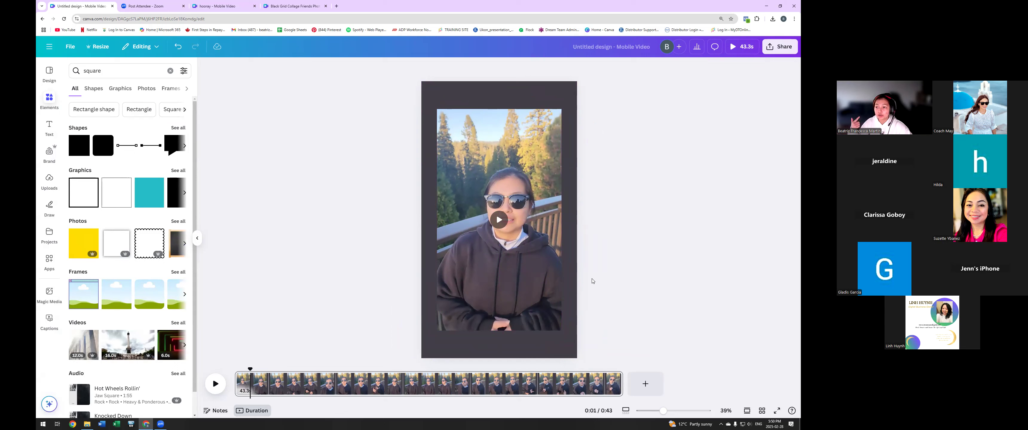
- Open the video clip's audio settings to view its volume, audio extraction and voice enhancement options, and deselect the clip
left_click(534, 274)
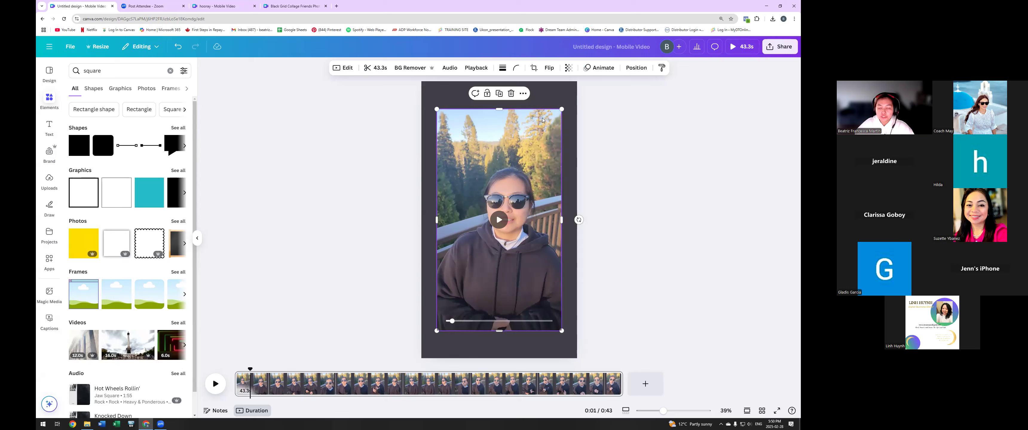
left_click(449, 68)
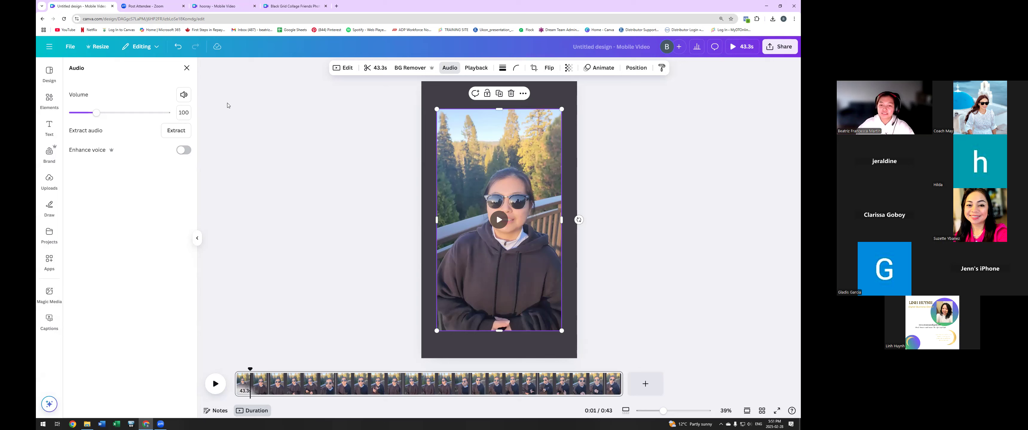
left_click(648, 192)
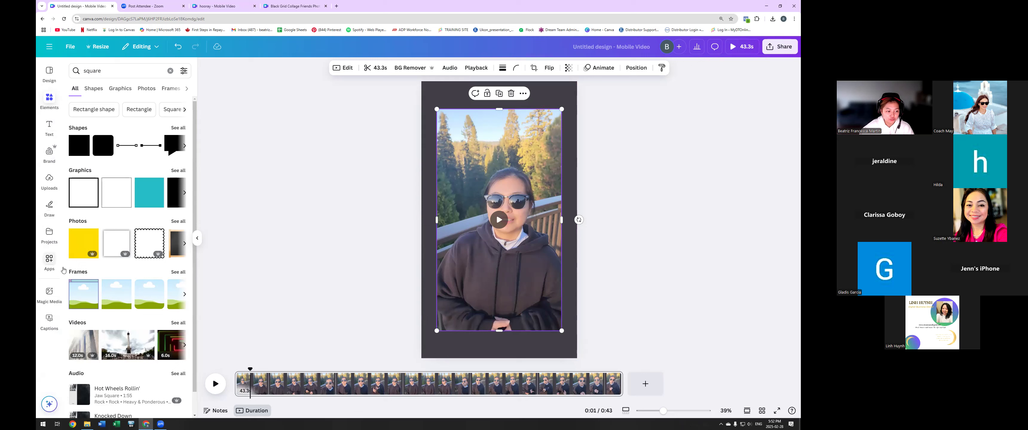
- Generate automatic captions for the video clip and play the opening seconds to check them
left_click(49, 322)
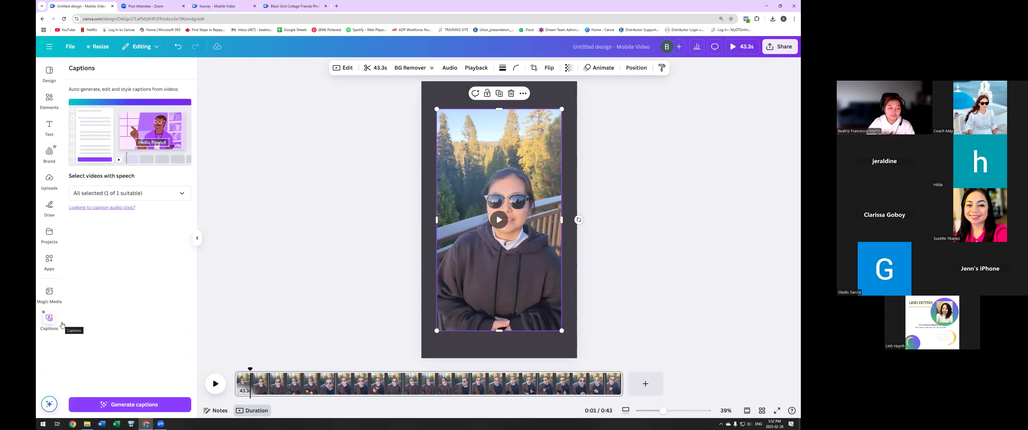
left_click(150, 408)
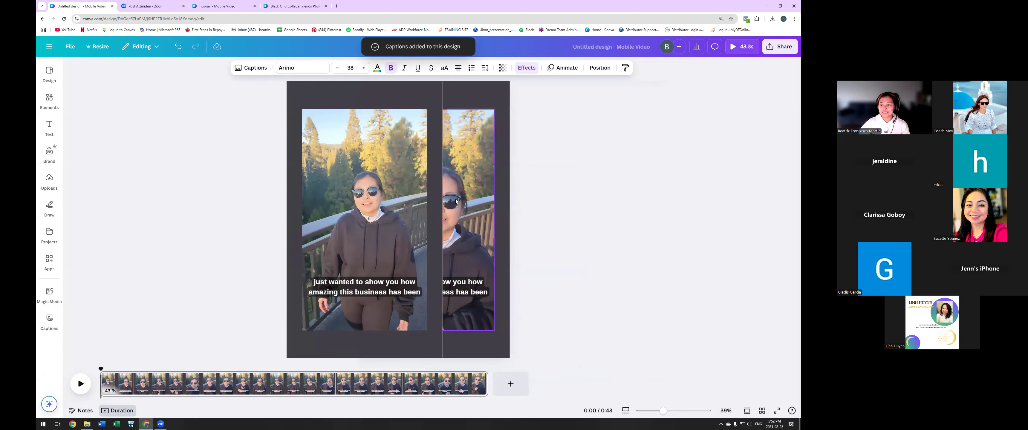
left_click(122, 384)
left_click(102, 382)
left_click(81, 384)
left_click(81, 385)
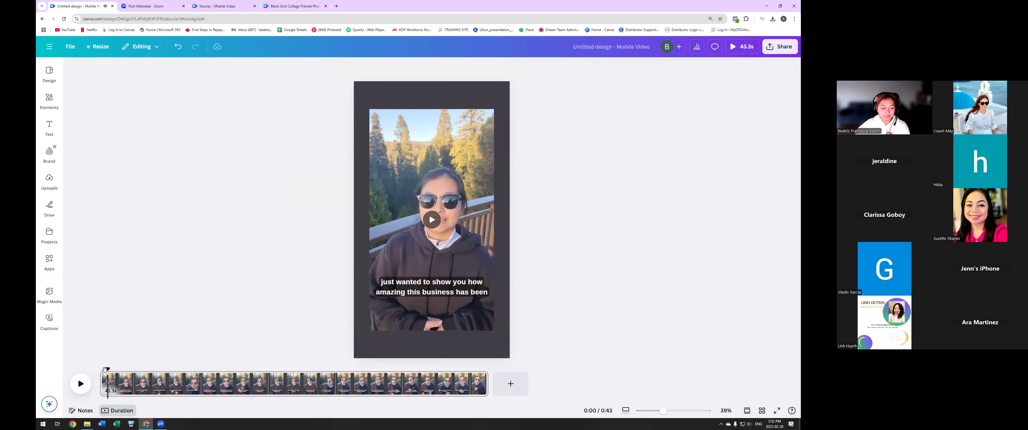
left_click(81, 384)
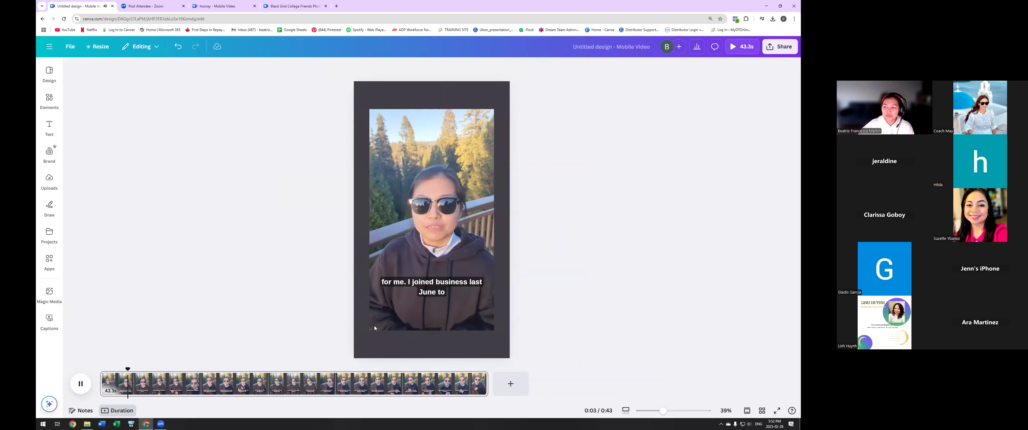
left_click(79, 383)
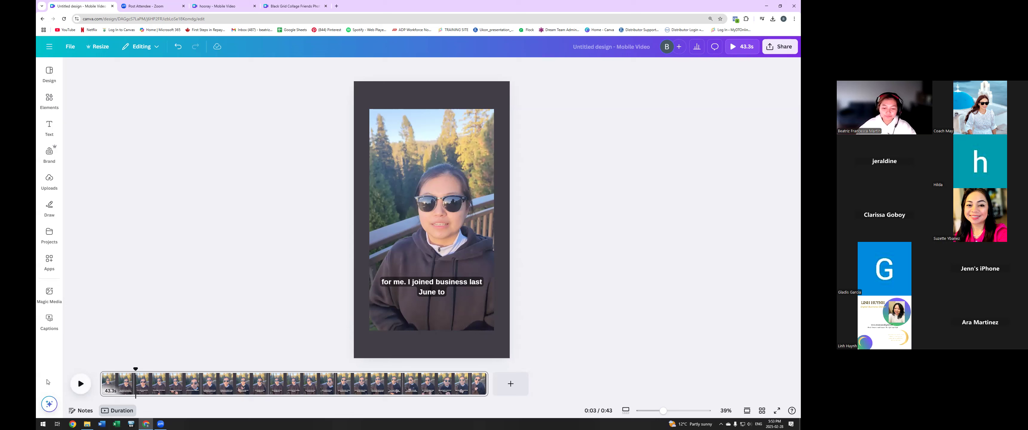
- Move the caption block slightly down and to the left over the video clip and deselect it
left_click(442, 293)
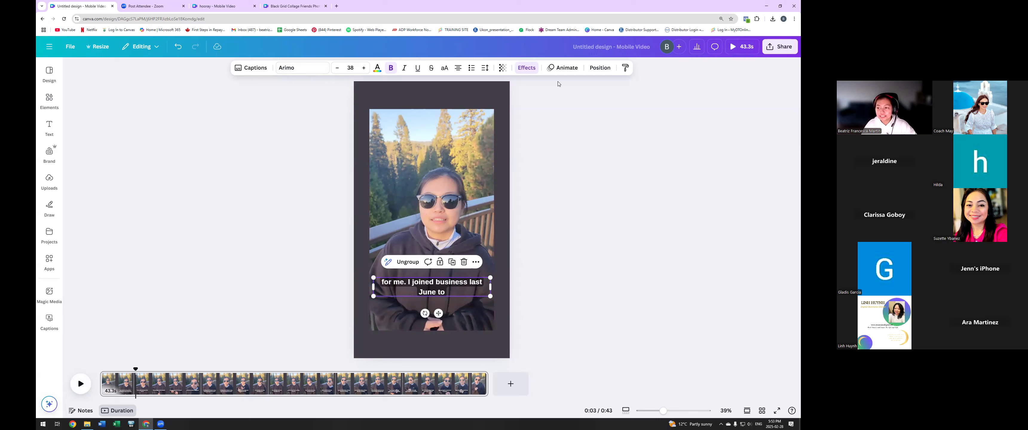
left_click_drag(443, 288, 440, 291)
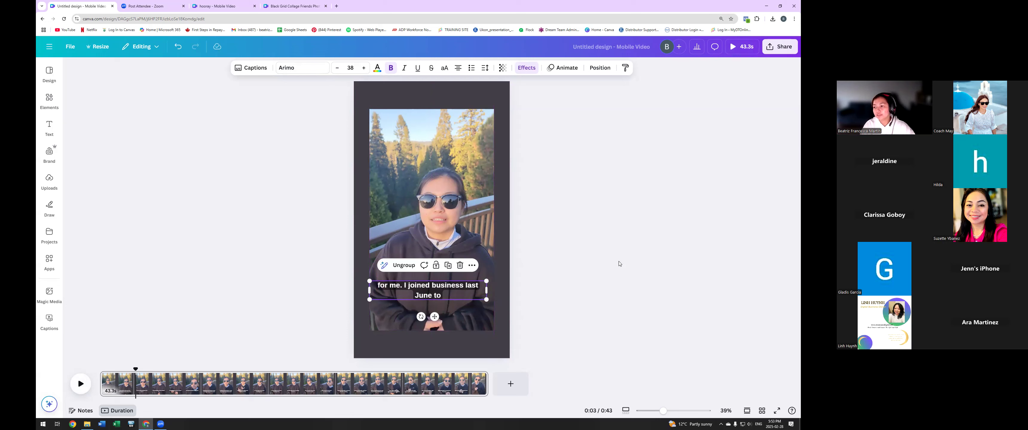
left_click(616, 239)
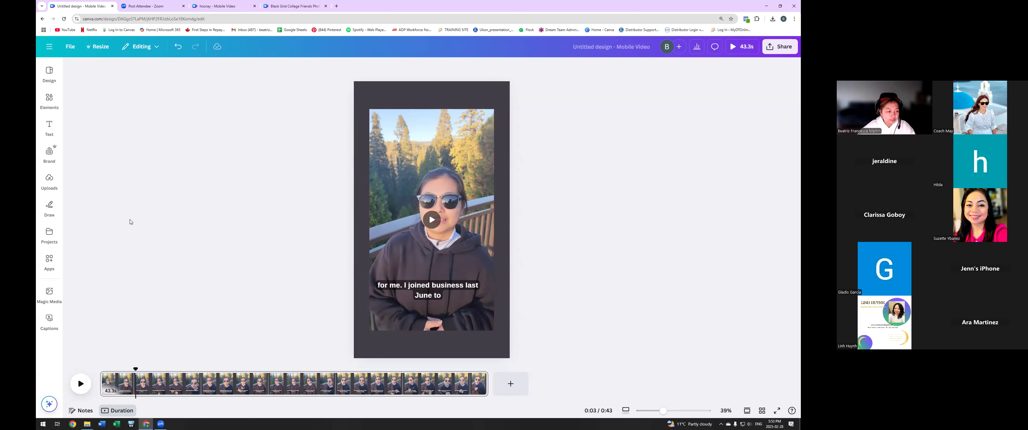
- Search the elements for "frame" and add the plain square frame to the page
left_click(50, 102)
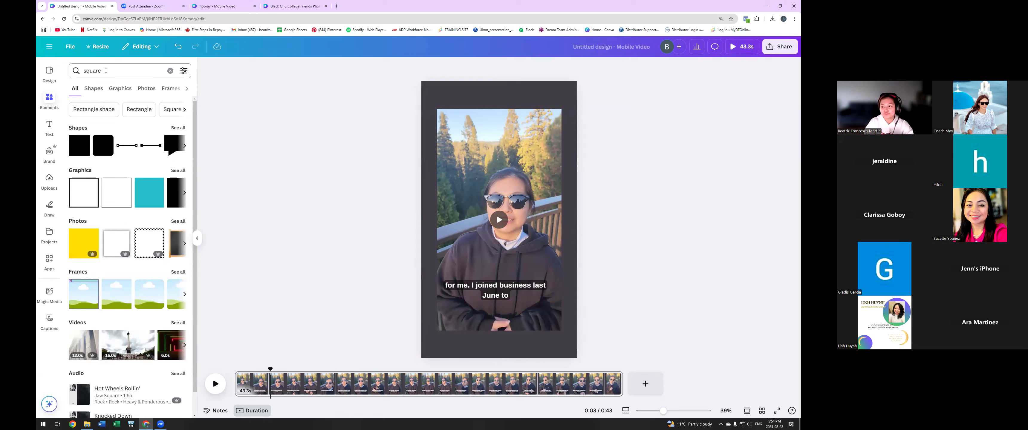
double_click(105, 70)
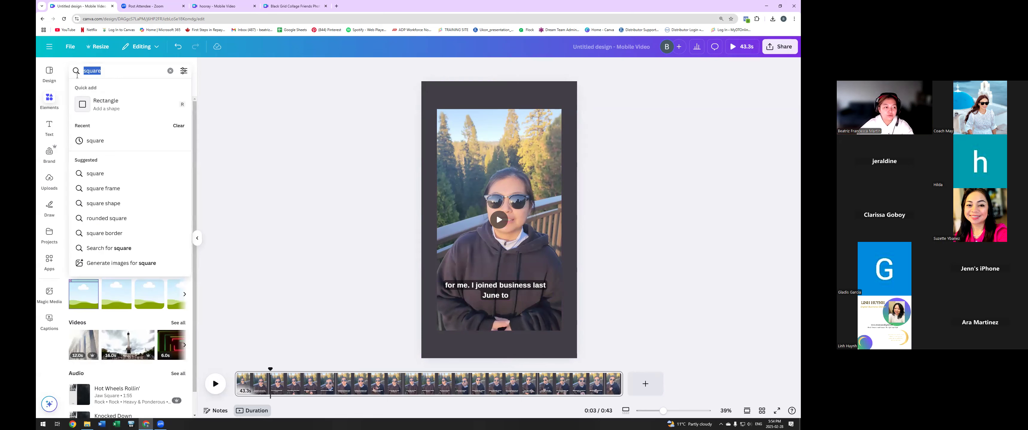
key("BackSpace")
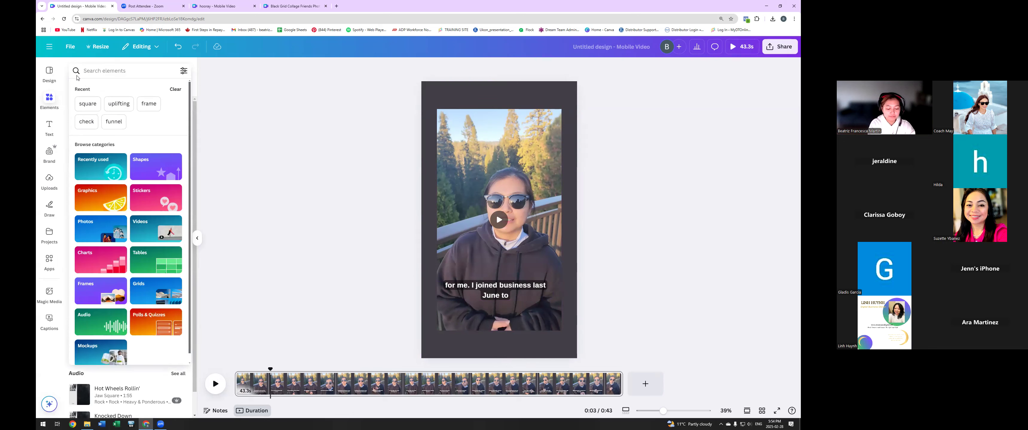
type("frame")
key("Return")
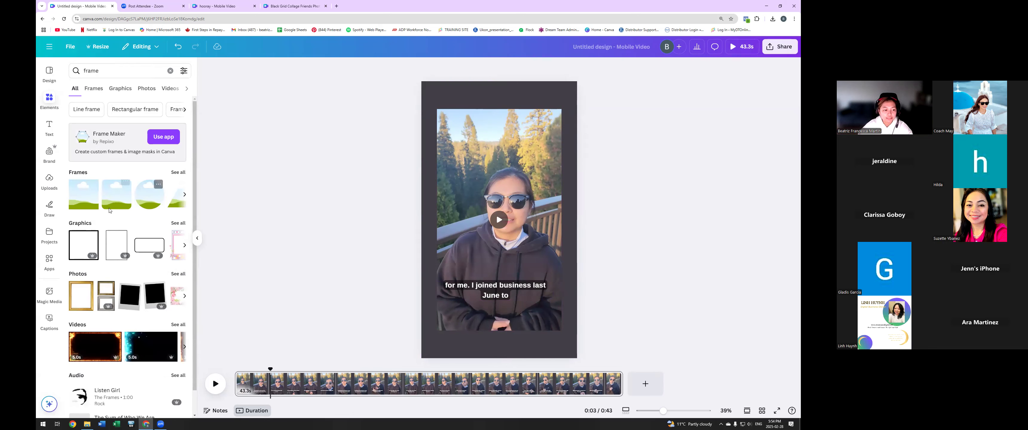
left_click(78, 199)
left_click(685, 221)
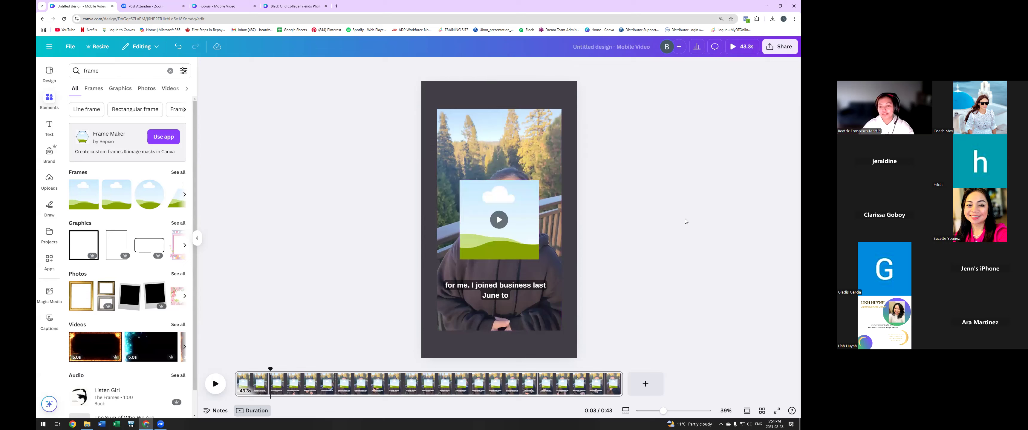
- Shrink the square frame and place it just inside the upper-right corner of the video clip
left_click(519, 204)
left_click_drag(519, 211, 542, 141)
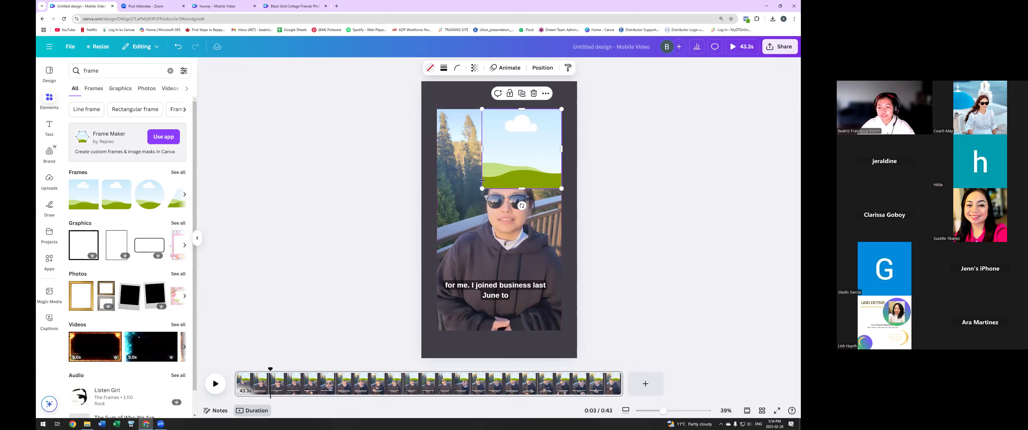
left_click_drag(483, 190, 508, 165)
left_click_drag(535, 128, 530, 136)
left_click(678, 156)
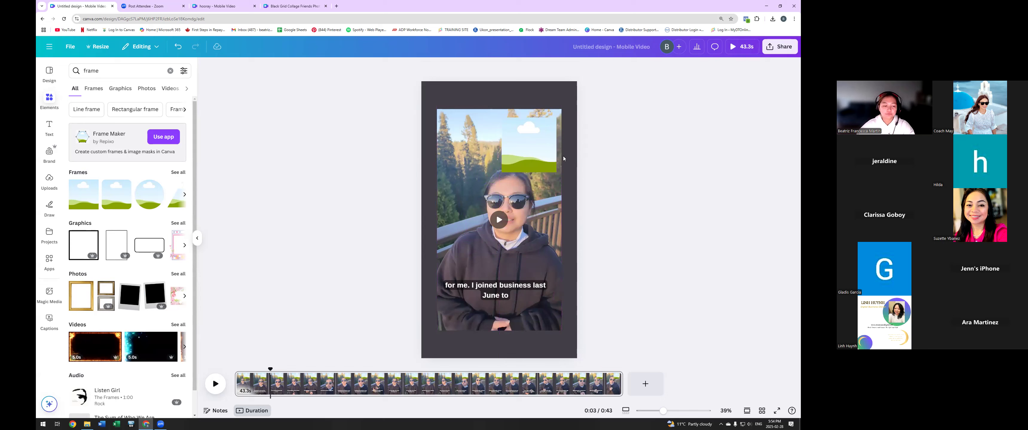
- Fill the square frame with the uploaded photo of the woman in a dark red coat by the water
left_click(49, 181)
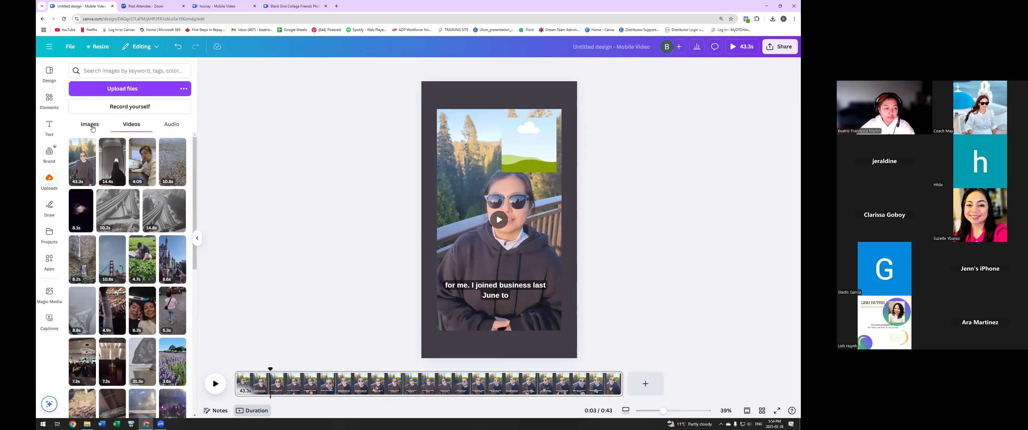
left_click(90, 126)
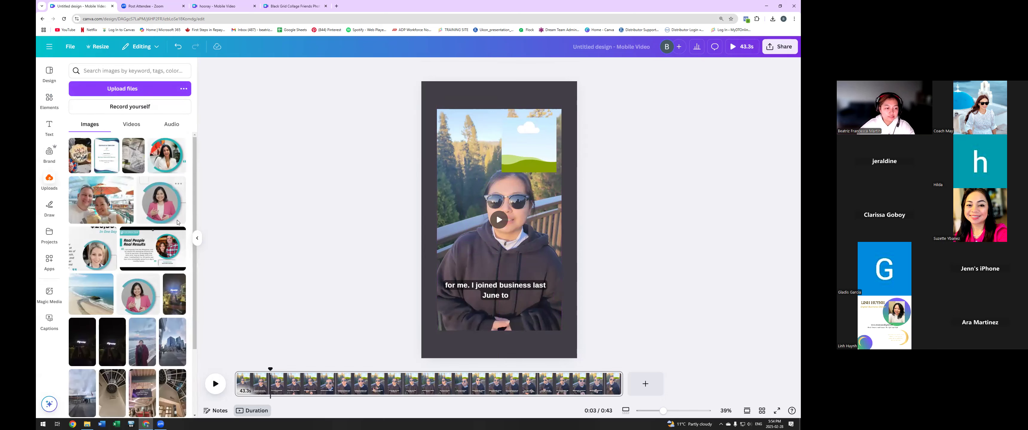
left_click(142, 346)
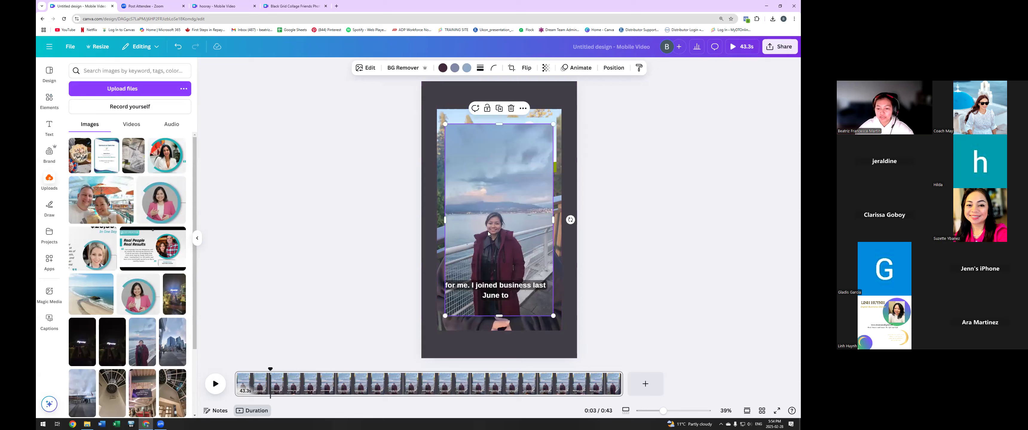
left_click_drag(494, 237, 549, 151)
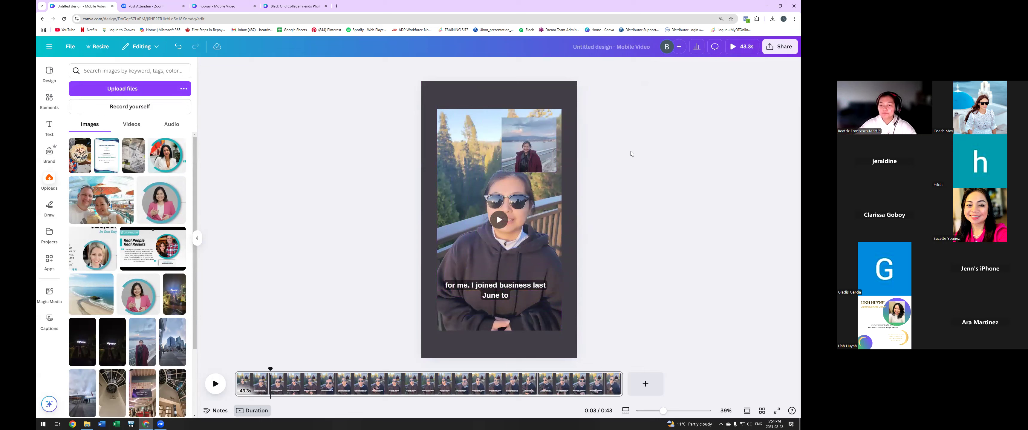
- Crop the photo inside the frame by enlarging and repositioning it so the woman fills more of the square
left_click(542, 132)
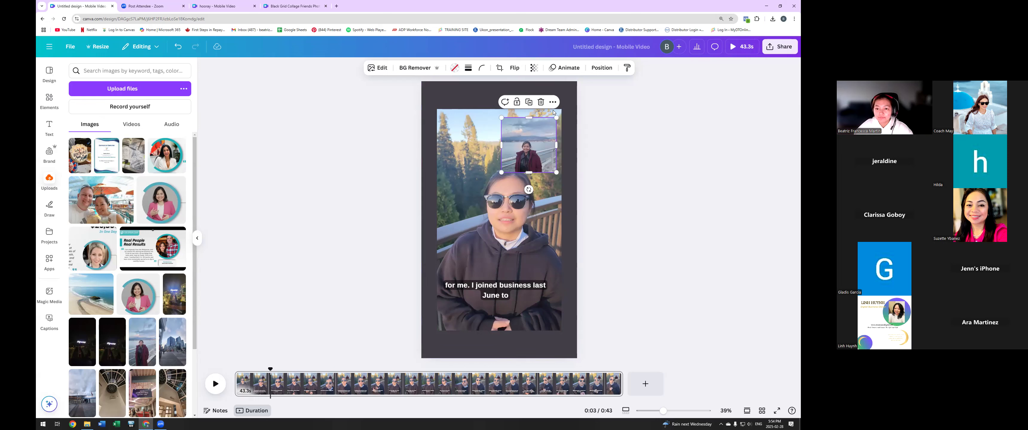
left_click(498, 69)
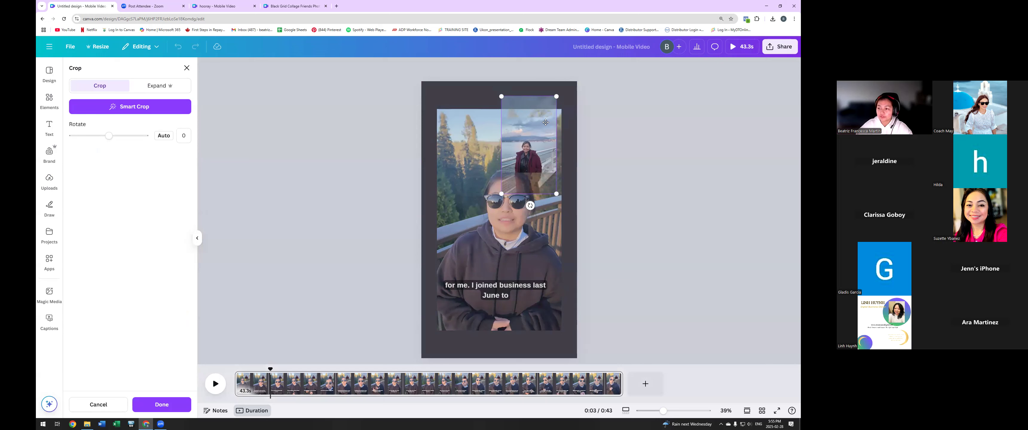
left_click_drag(531, 157, 522, 134)
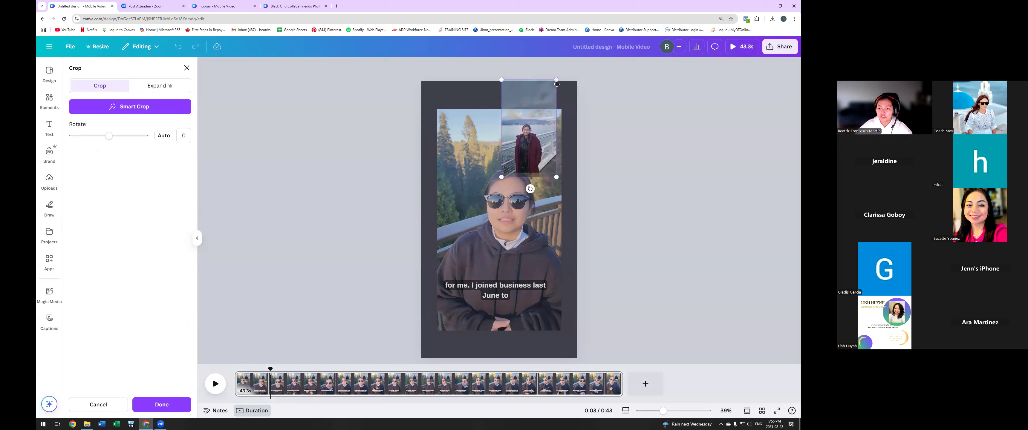
left_click_drag(556, 79, 564, 66)
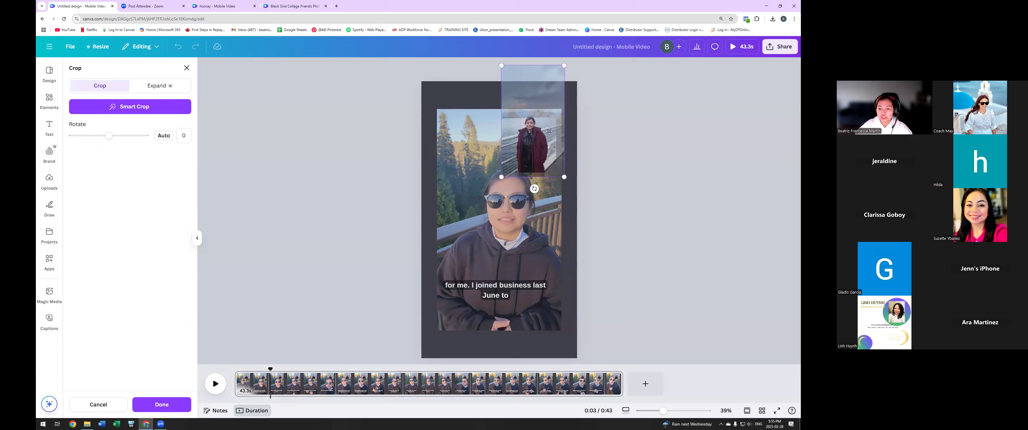
left_click_drag(547, 97, 540, 104)
left_click(635, 138)
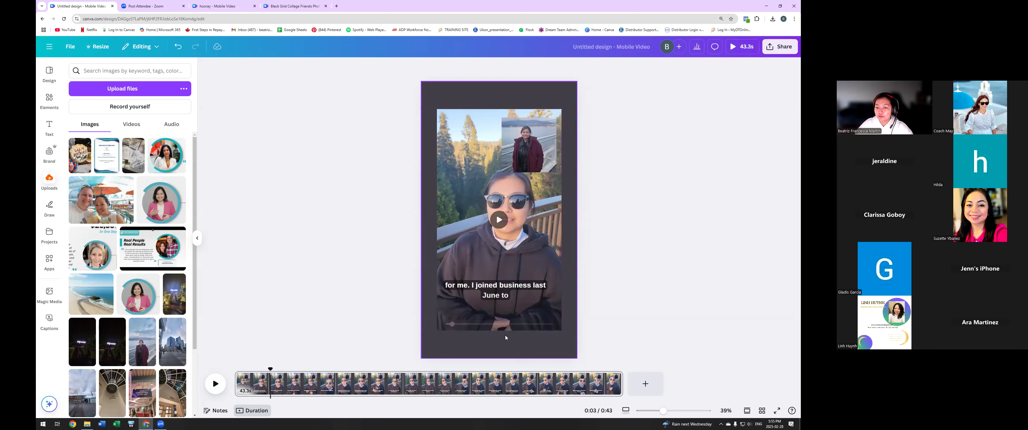
- Show the framed photo's element timing and trim it to appear from about 10 to 14 seconds
left_click(530, 153)
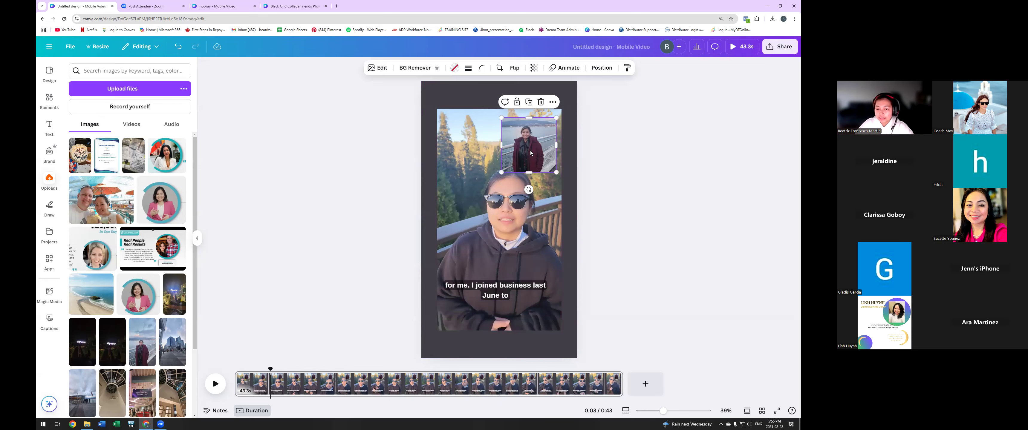
right_click(530, 153)
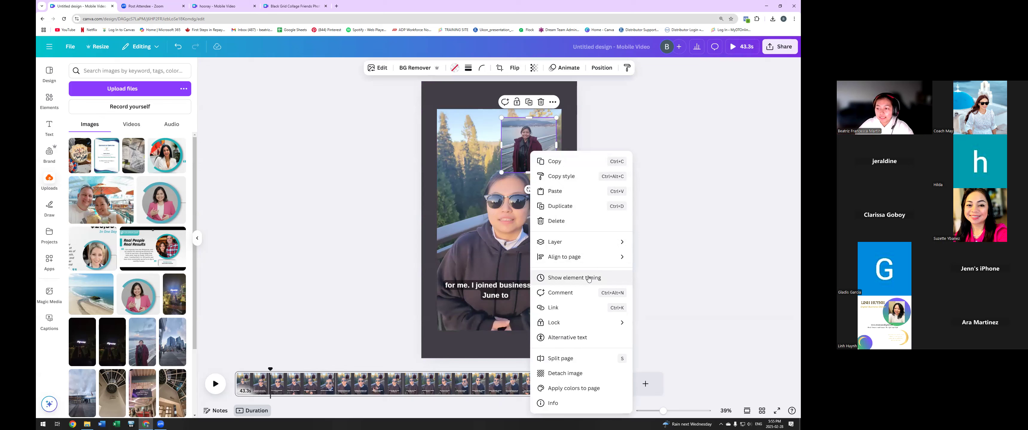
left_click(588, 278)
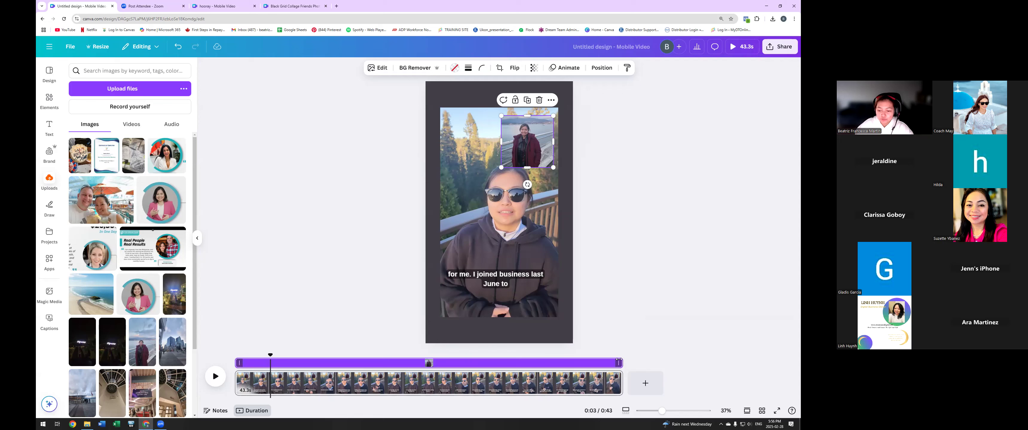
left_click_drag(618, 363, 338, 363)
left_click_drag(236, 363, 349, 364)
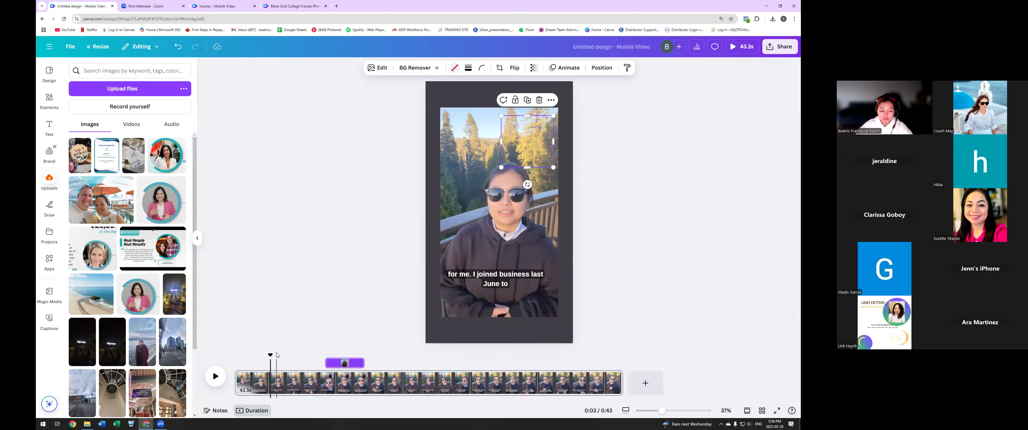
- Play the video from the start to check when the framed photo appears and disappears, and pause it at 0:16
left_click_drag(270, 354, 234, 355)
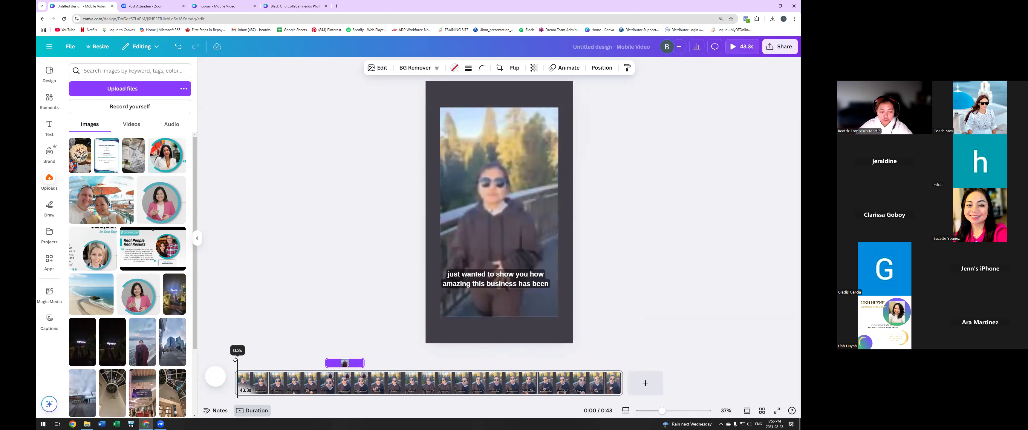
left_click(216, 377)
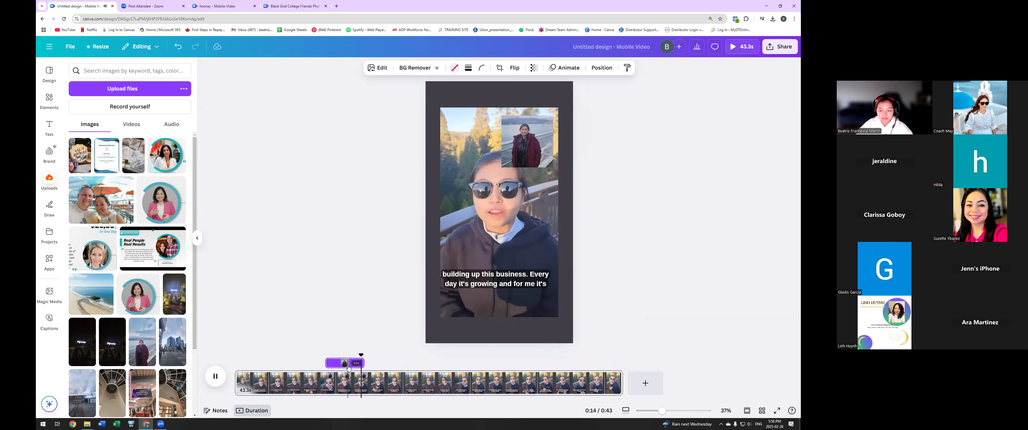
left_click(215, 377)
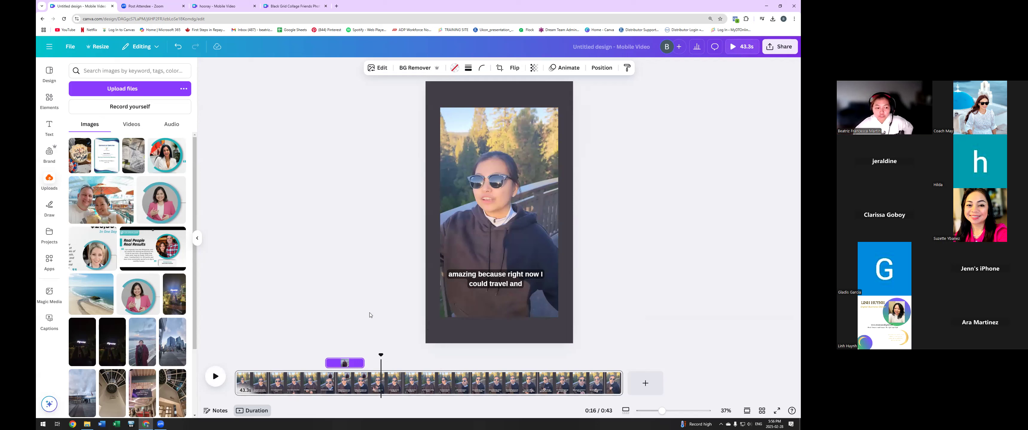
left_click(359, 228)
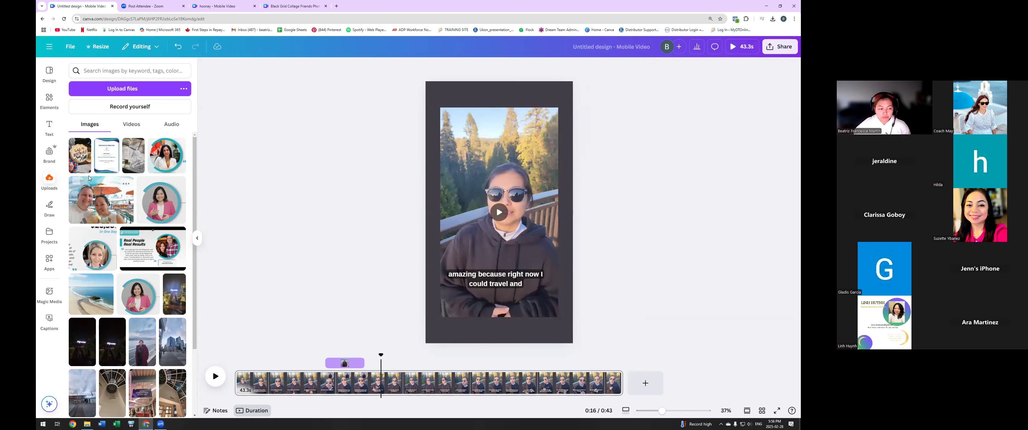
- Duplicate the framed photo of the woman in the dark red coat, including its timing on the timeline
left_click_drag(379, 355, 412, 356)
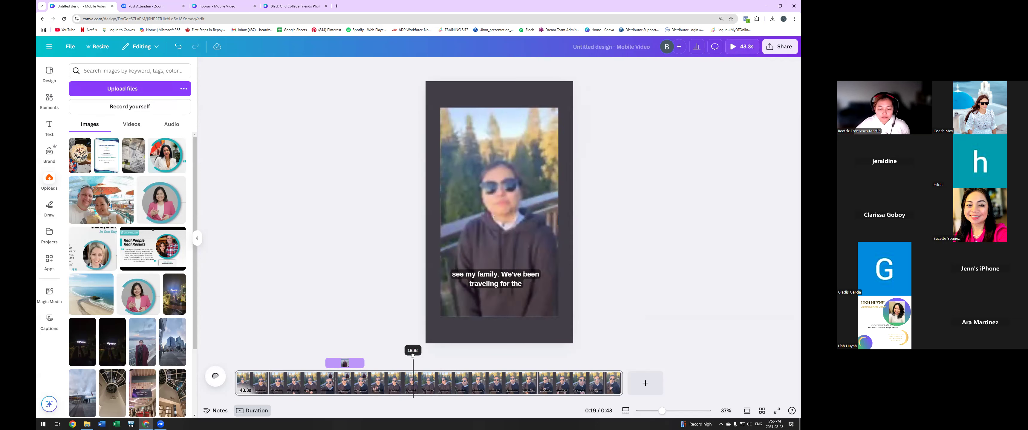
left_click(349, 362)
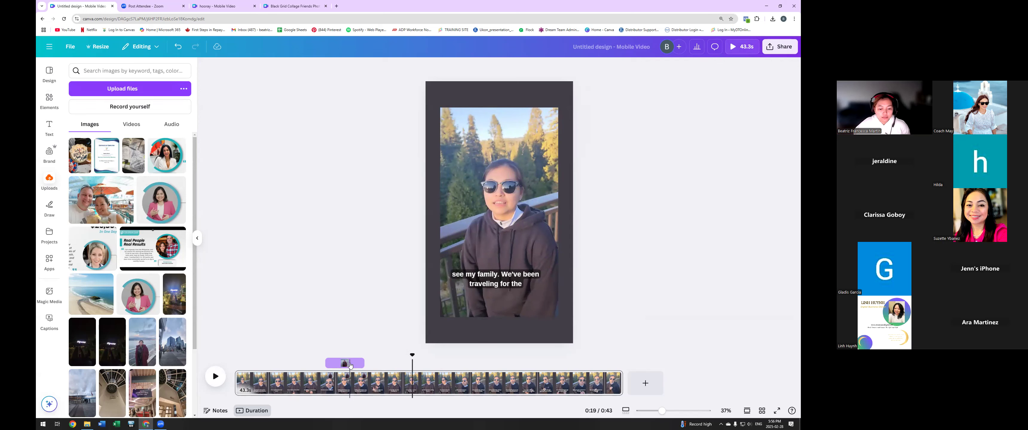
right_click(533, 145)
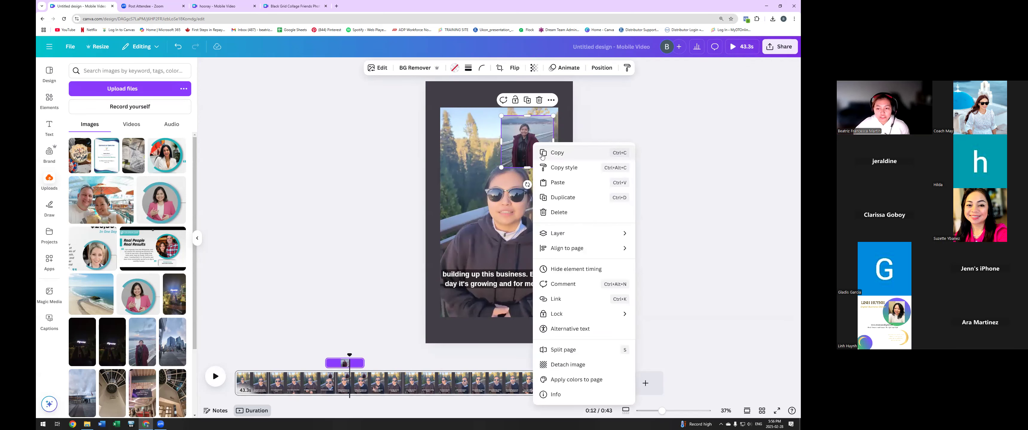
left_click(580, 201)
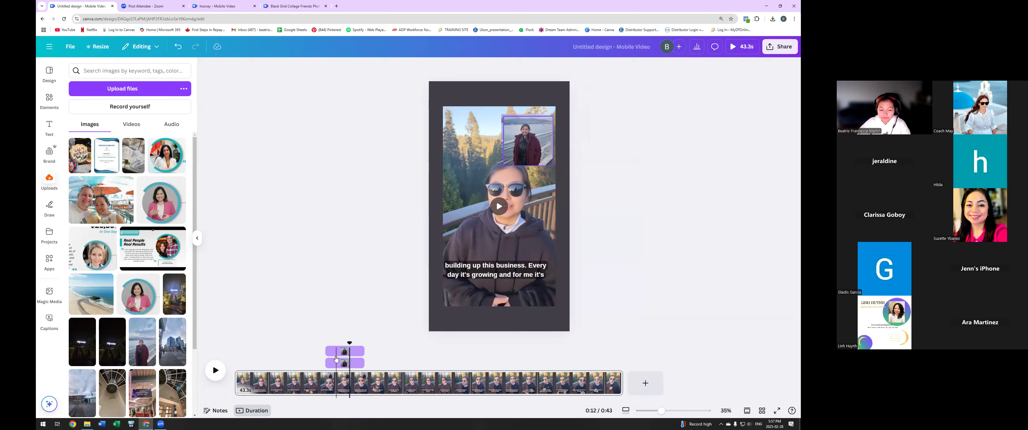
- Retime the duplicated photo so it appears near the end of the clip, from about 36 to 41 seconds
left_click(353, 353)
left_click_drag(363, 351, 603, 351)
left_click_drag(327, 352, 557, 347)
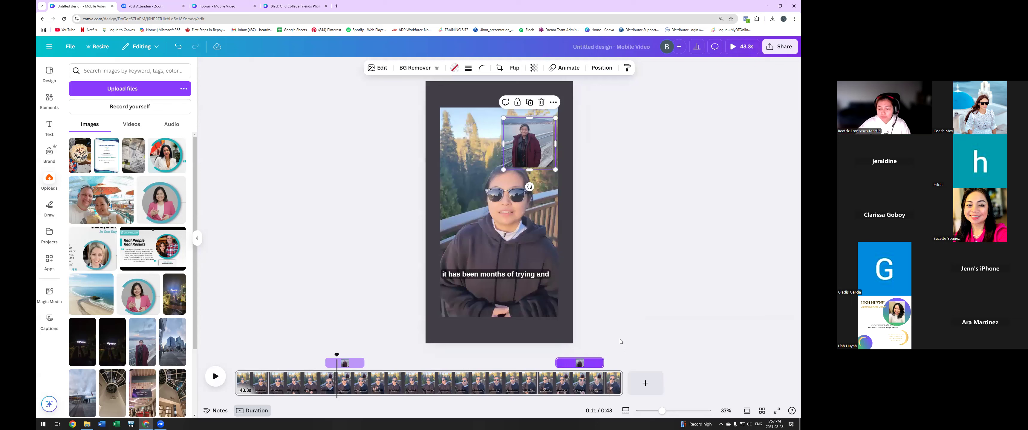
- Move the duplicated photo to about X 160 px, Y 878 px on the clip's left side and check it at 0:38
left_click_drag(528, 151, 525, 147)
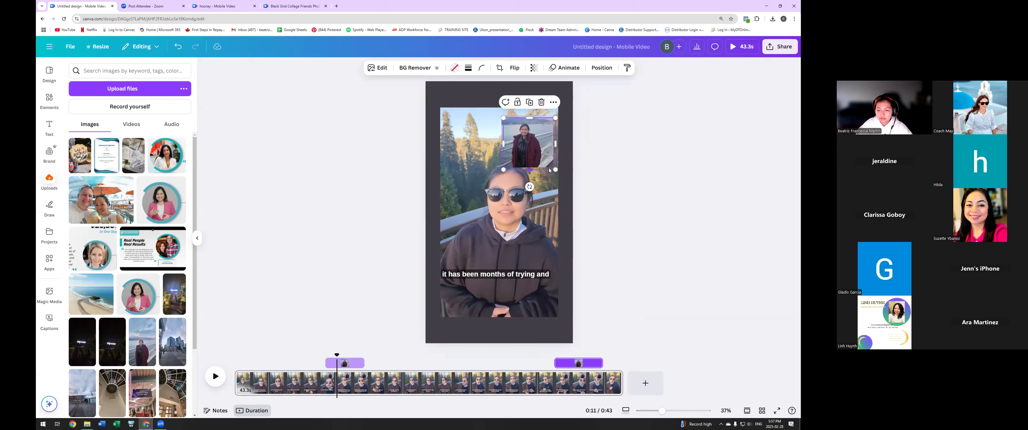
left_click_drag(663, 411, 675, 411)
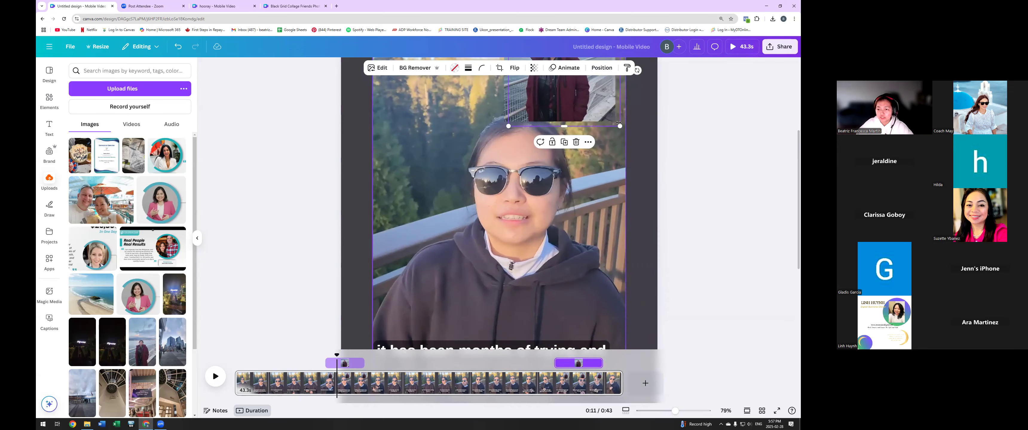
left_click_drag(617, 121, 497, 295)
left_click_drag(675, 413, 660, 419)
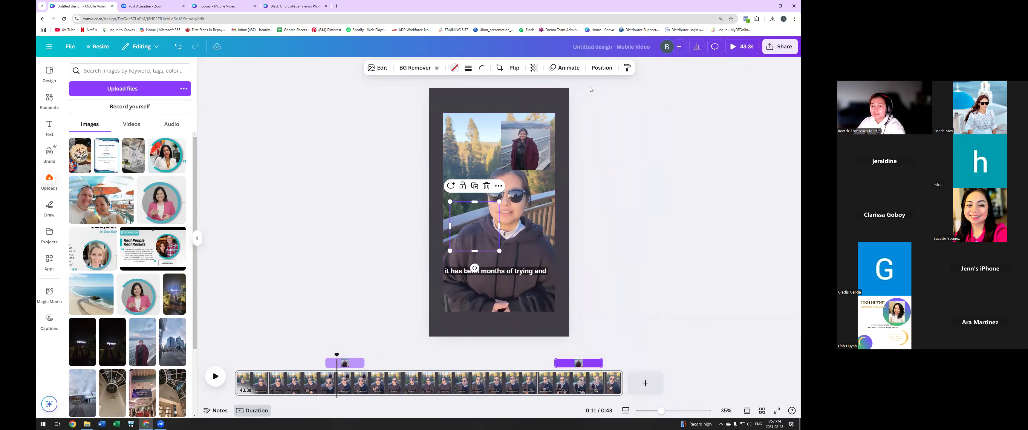
left_click(602, 68)
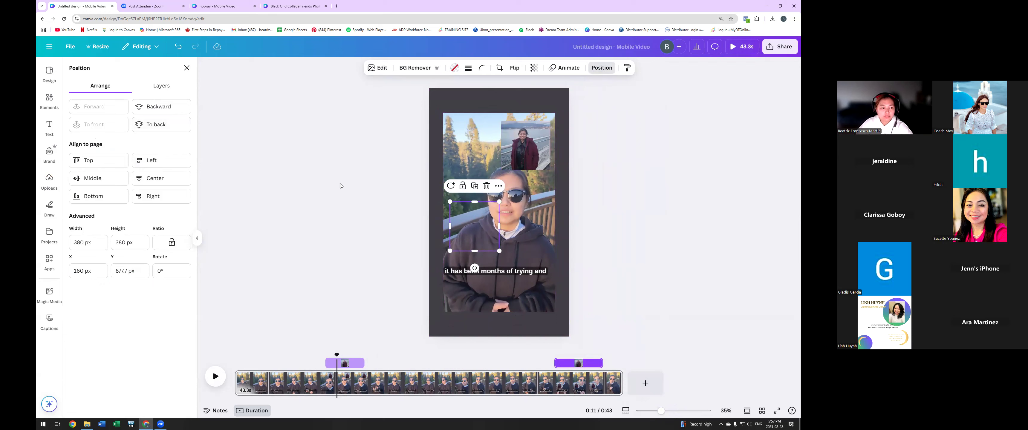
left_click(609, 237)
left_click_drag(334, 356, 578, 348)
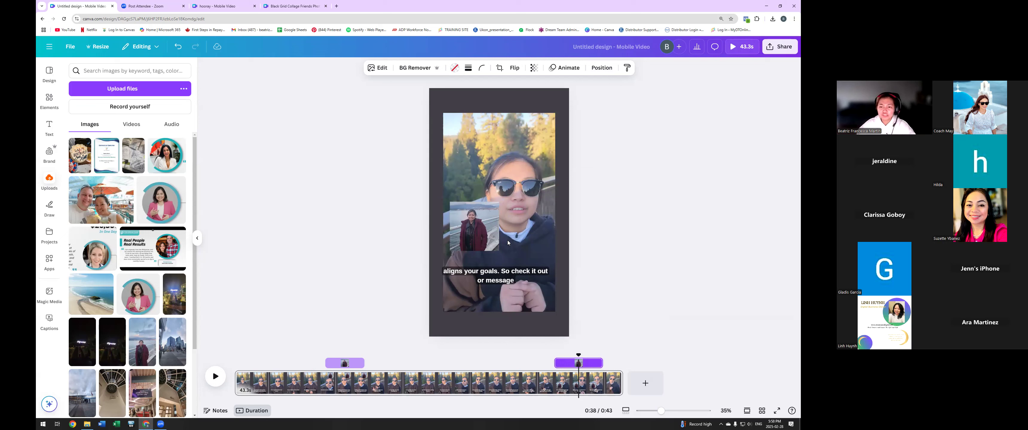
- Apply the Baseline animation to the duplicated photo and preview it by playing the video from 0:33 to 0:39
left_click(467, 215)
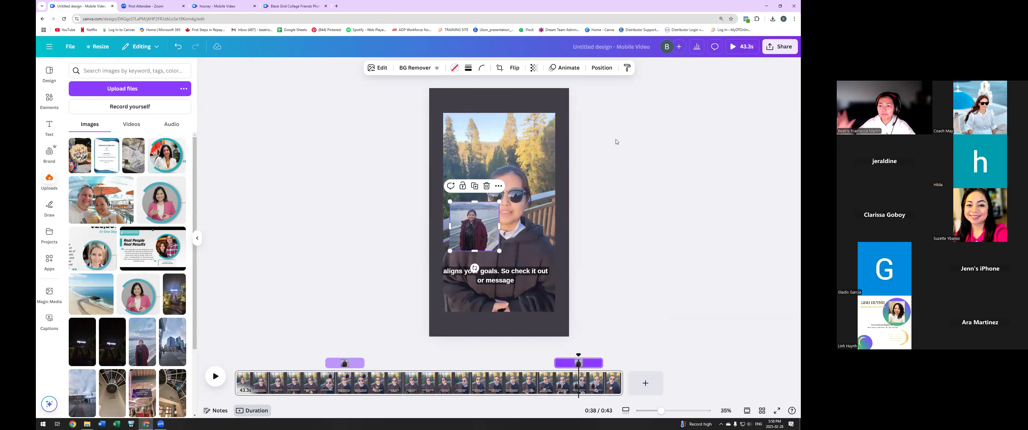
left_click(564, 67)
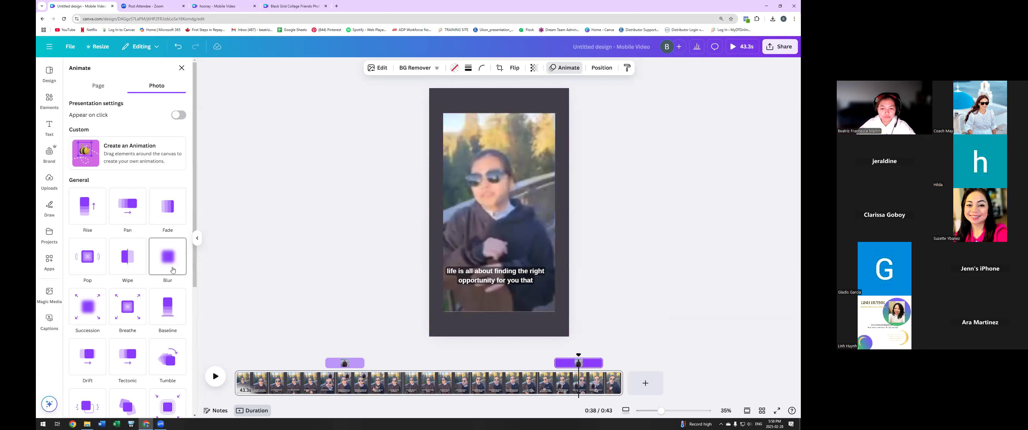
left_click(167, 309)
left_click_drag(578, 361, 535, 364)
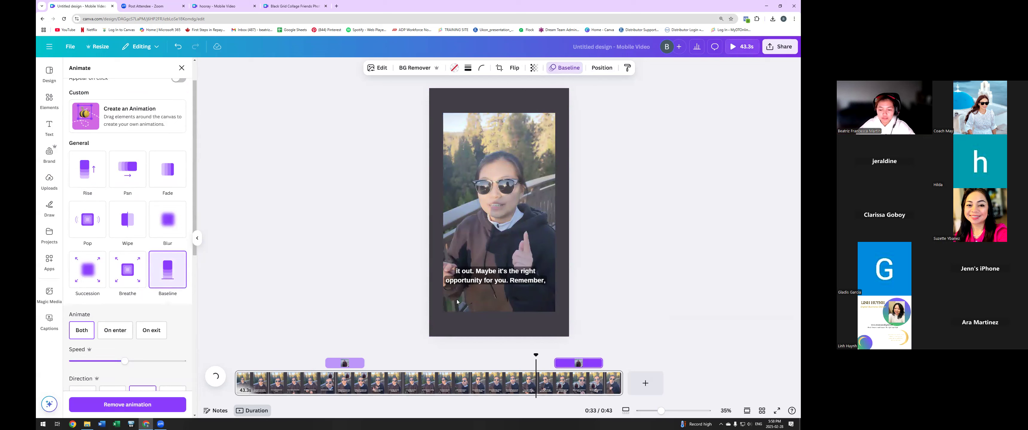
left_click(215, 376)
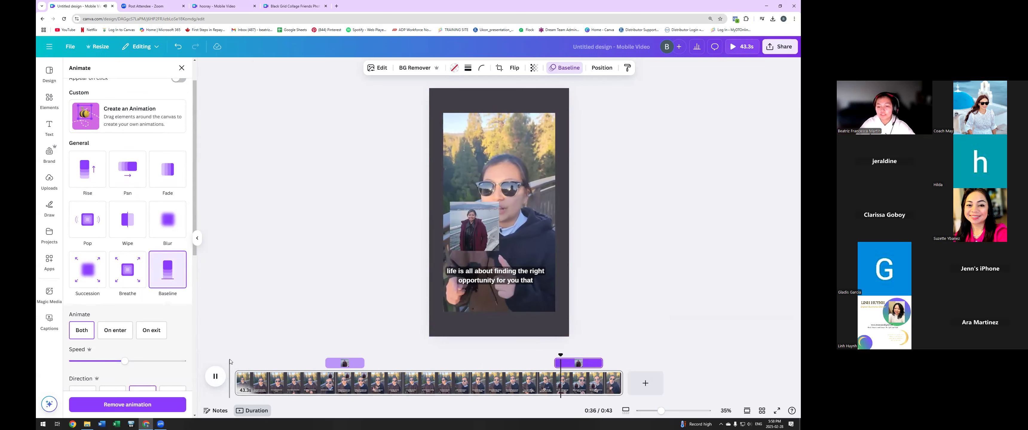
left_click(216, 377)
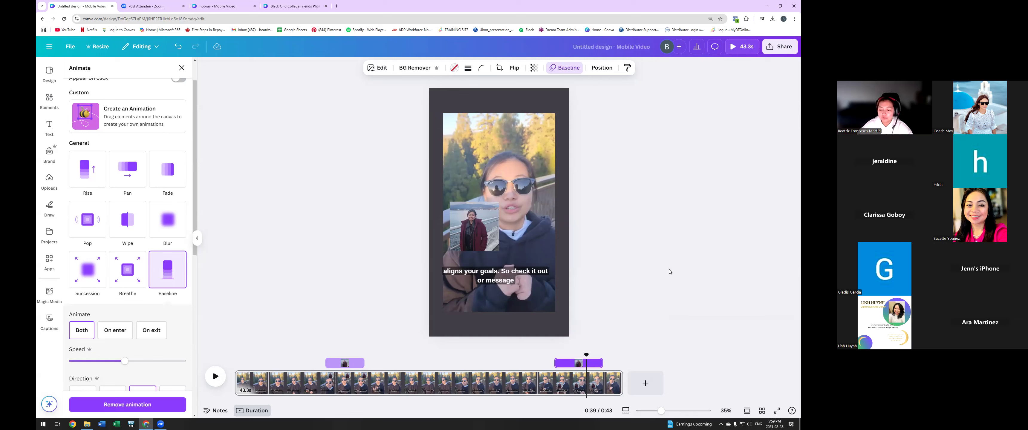
- Add a new page after the first clip and insert the uploaded 6.2-second video of the two smiling people
left_click(646, 383)
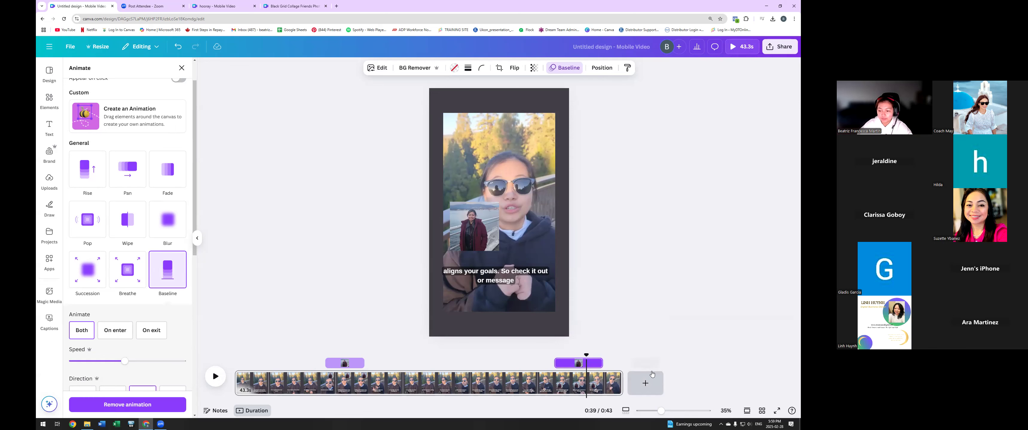
left_click(134, 127)
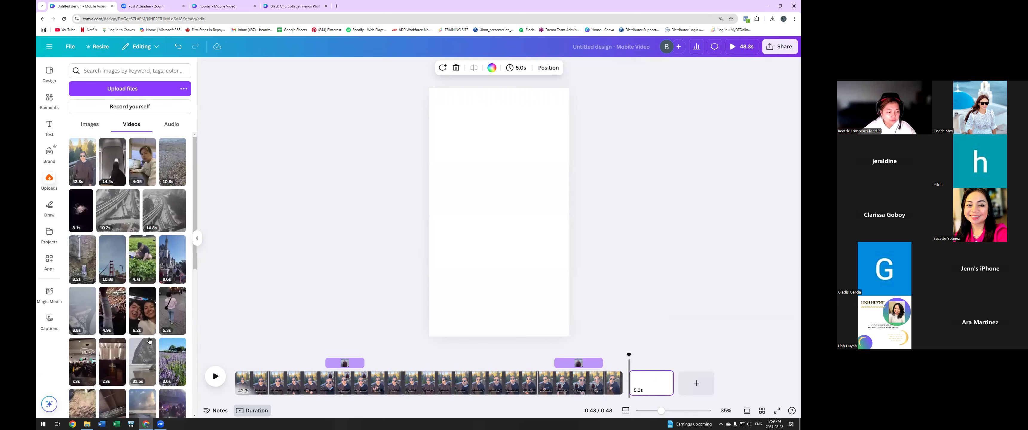
left_click(143, 314)
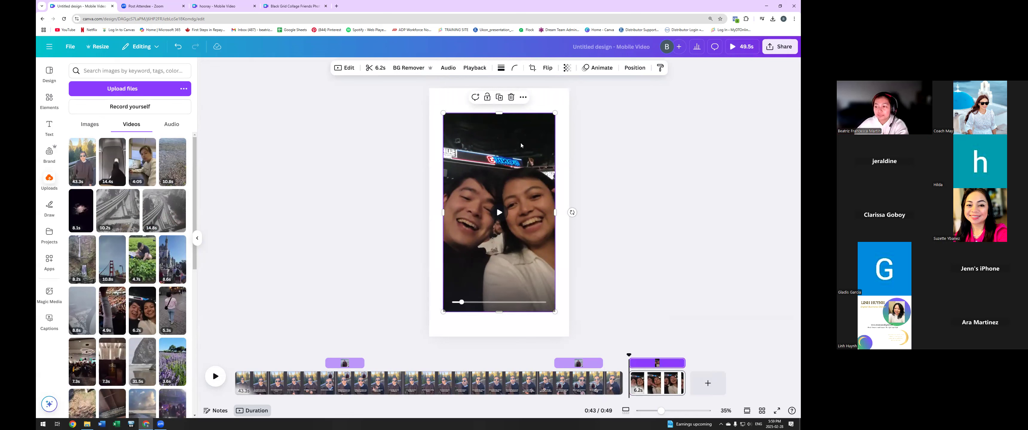
- Mute the 6.2-second clip by setting its volume to 0, and play it through to the end
left_click(448, 67)
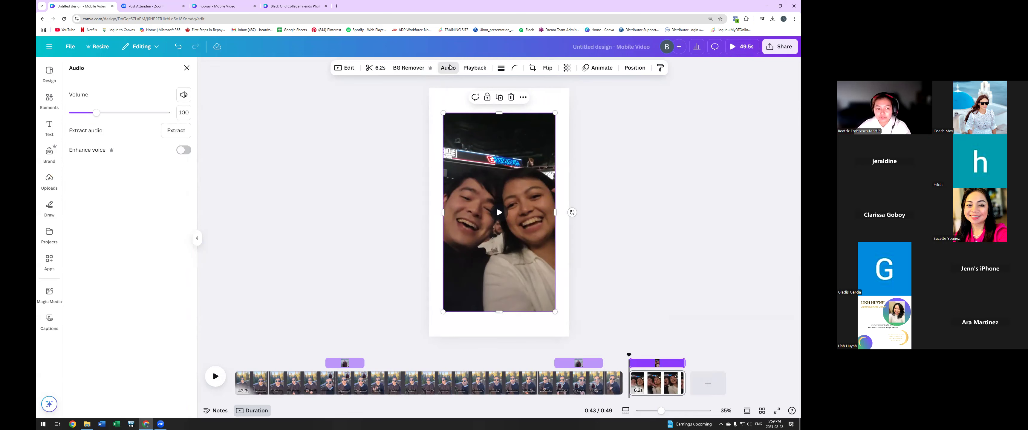
left_click_drag(96, 113, 58, 114)
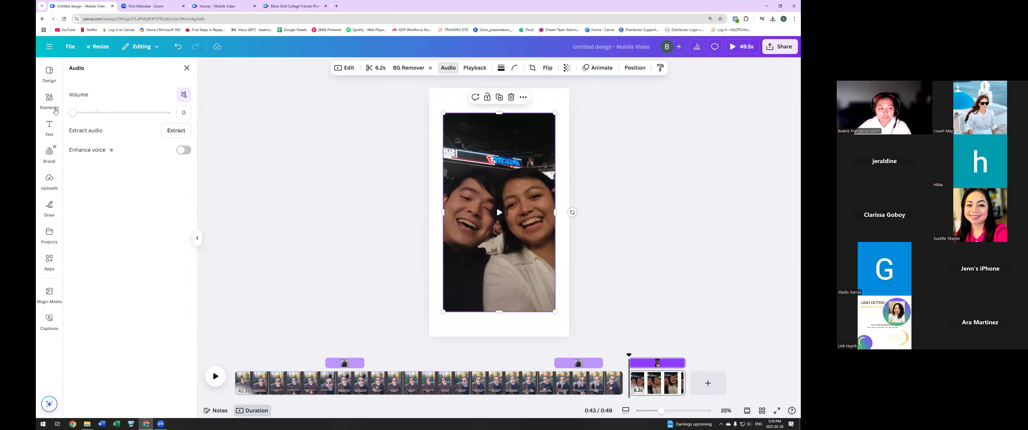
left_click(311, 148)
left_click(220, 376)
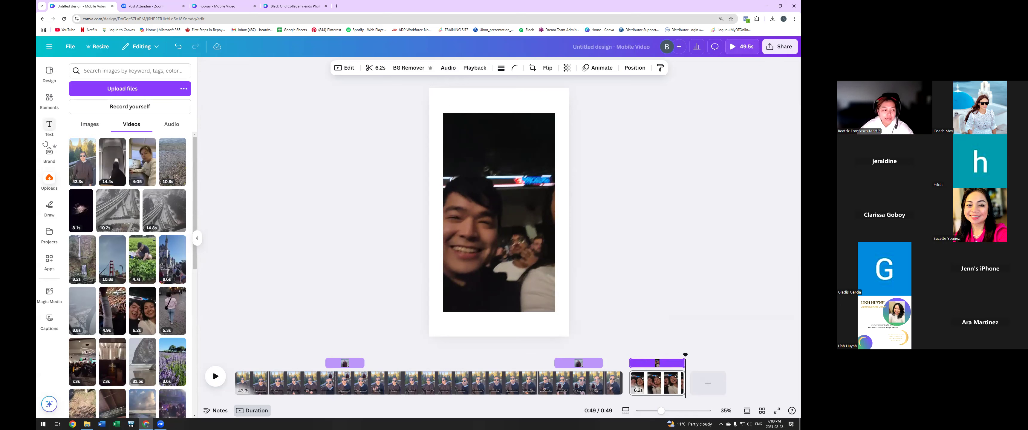
- Return to the start of the video at 0:00 and show all audio in the Elements library
left_click(300, 381)
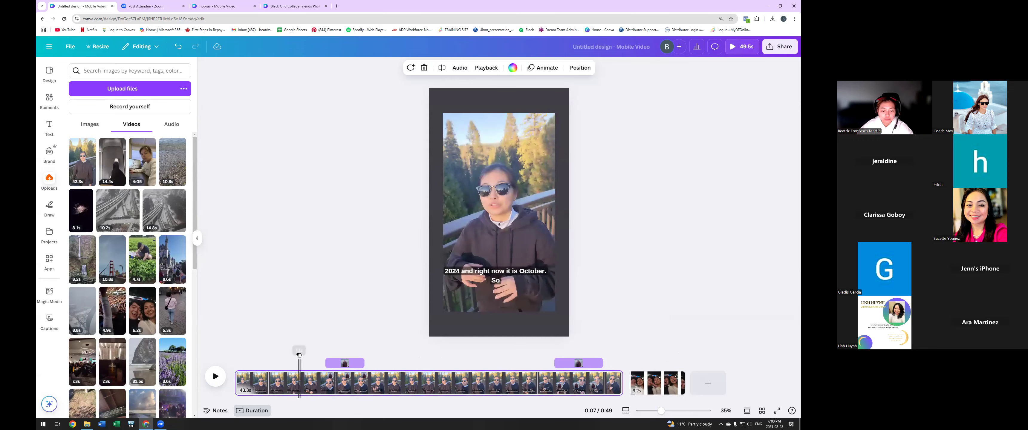
left_click_drag(300, 355, 234, 355)
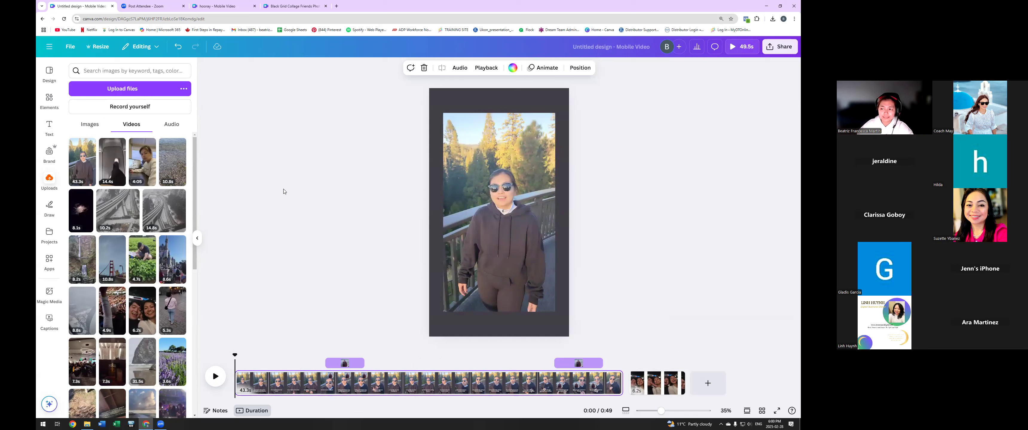
left_click(49, 100)
left_click(127, 71)
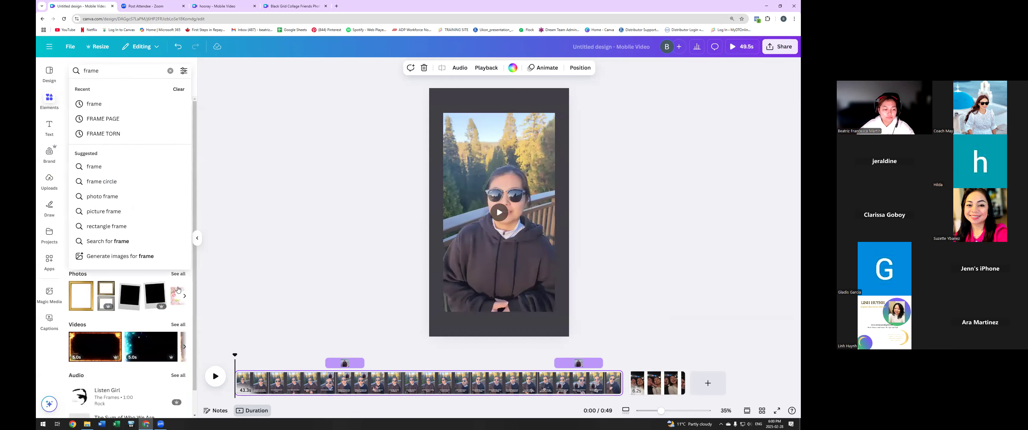
left_click_drag(194, 346, 194, 380)
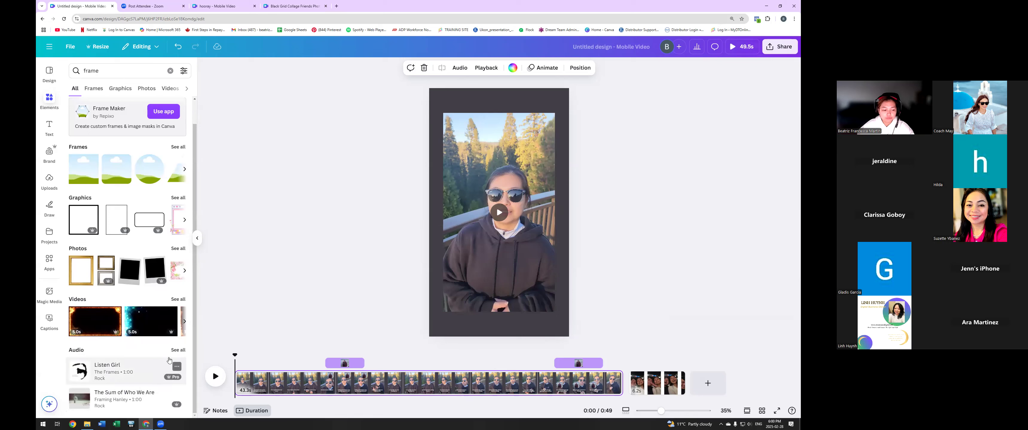
left_click(178, 350)
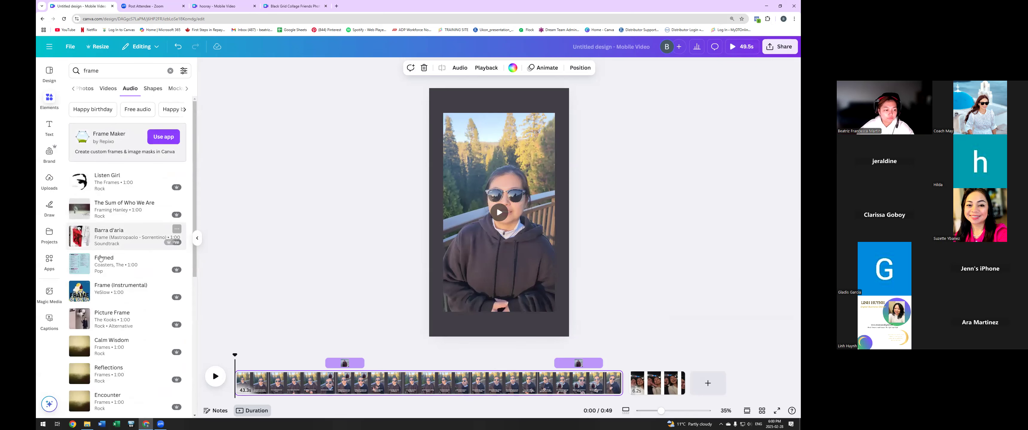
- Search the audio library for "instrumental" and add the first track as background music for the video
left_click(77, 75)
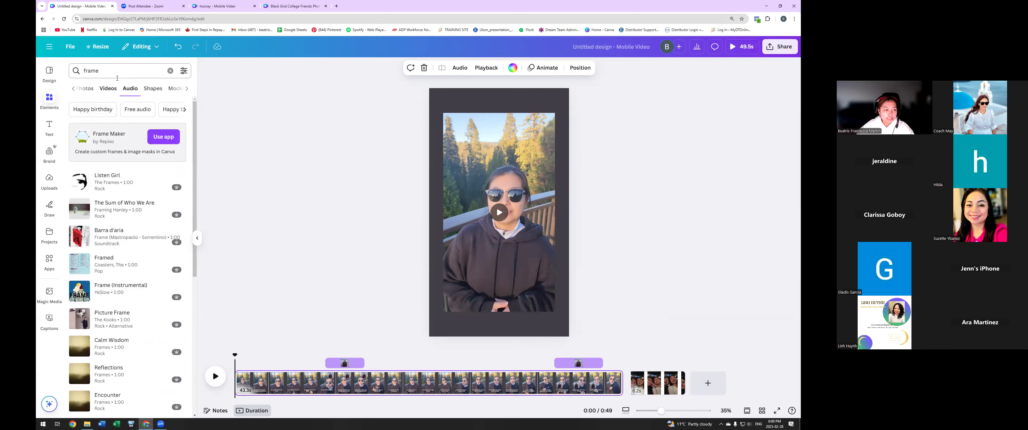
type("instrumental")
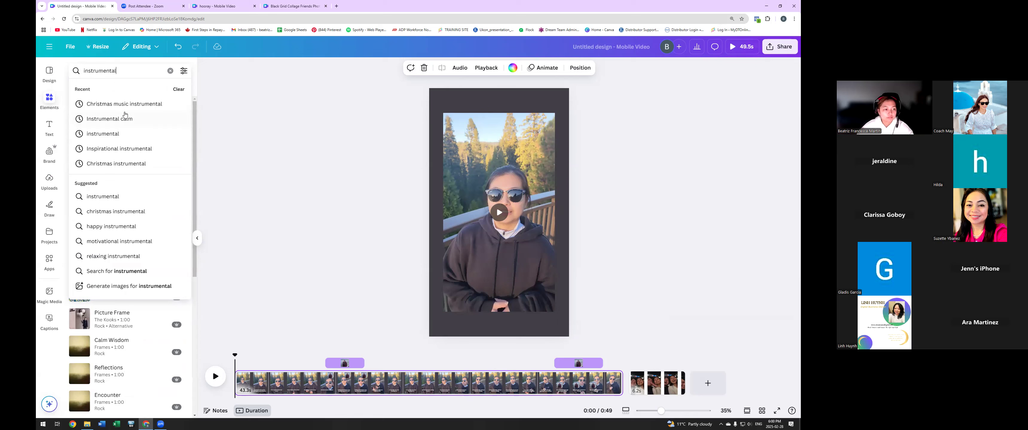
key("Return")
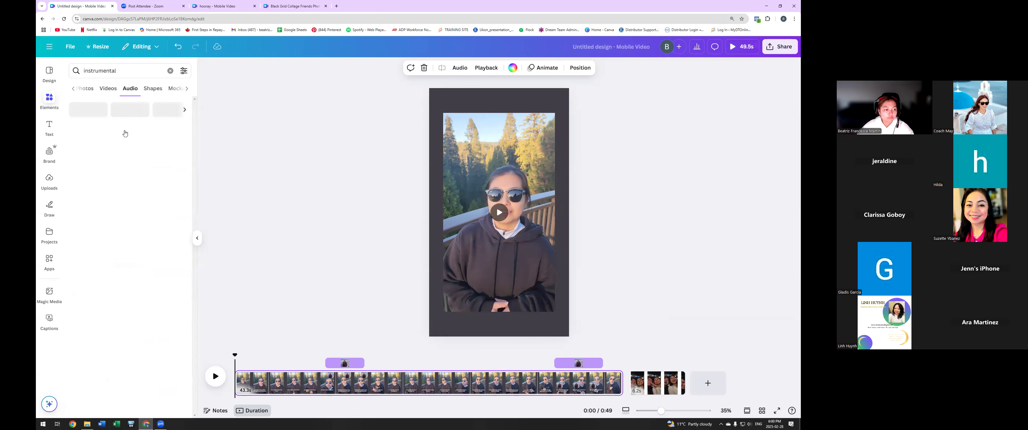
left_click(109, 194)
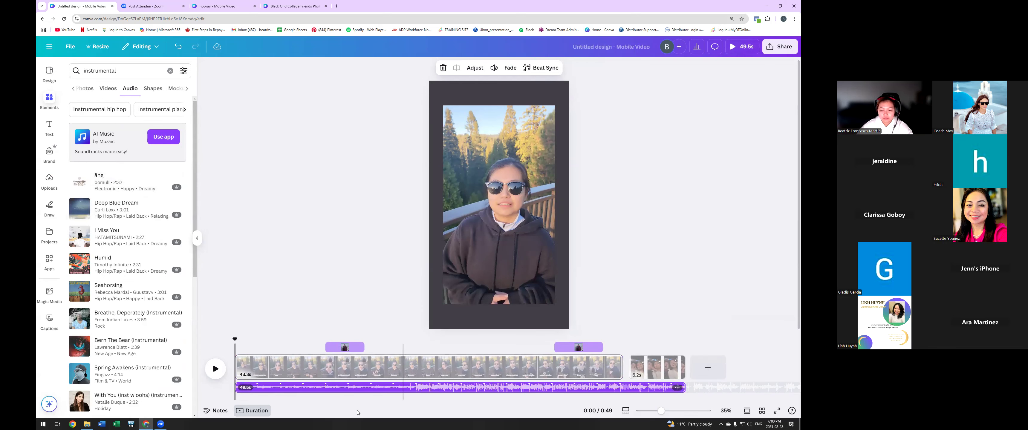
- Set the music track's fade-in to 0.7 s and fade-out to 1.0 s, and check the track's start and end on the timeline
left_click(335, 390)
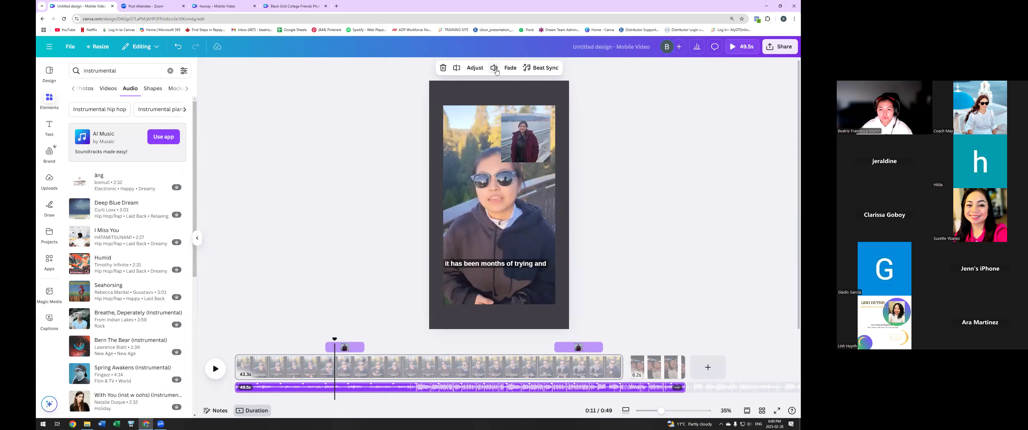
left_click(510, 68)
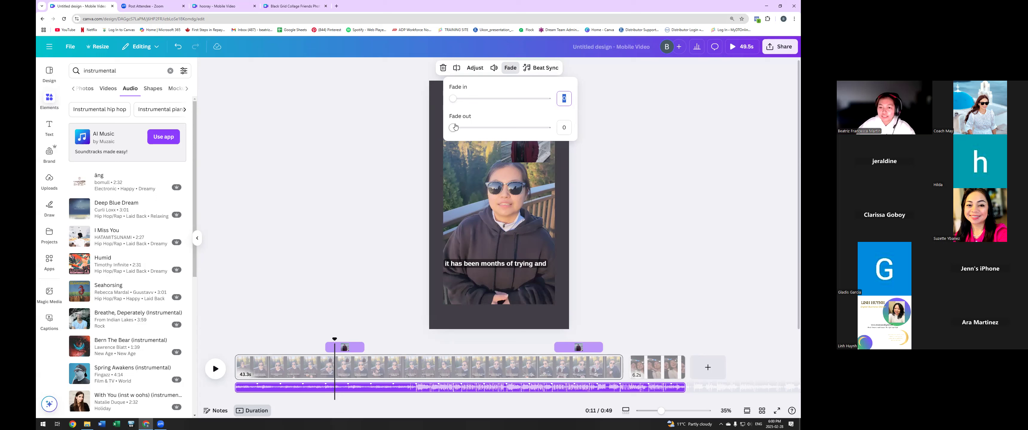
left_click(453, 102)
left_click_drag(453, 101, 465, 98)
left_click_drag(452, 128, 471, 127)
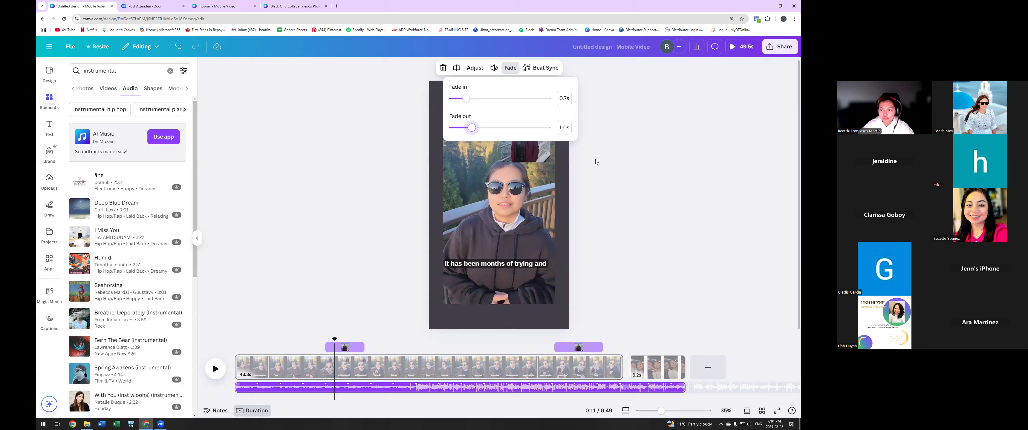
left_click_drag(335, 340, 233, 351)
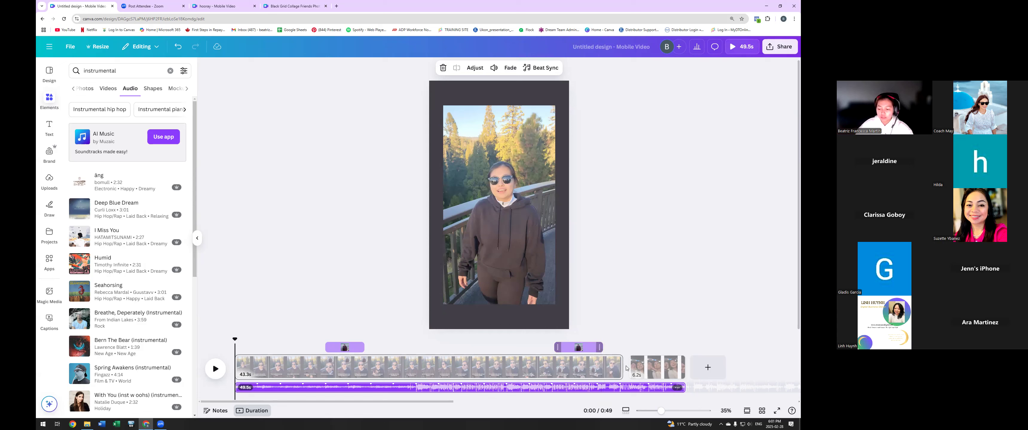
left_click(683, 388)
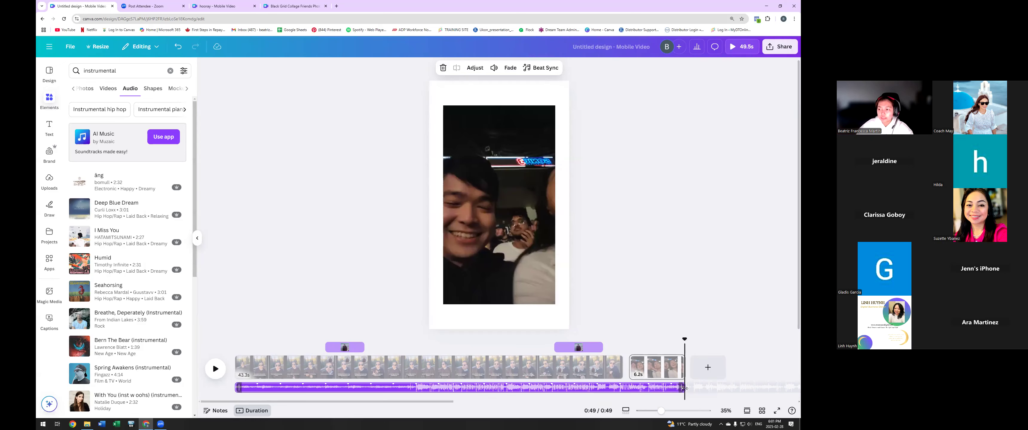
- Shorten the first music track to end at about 0:24 and add the "Humid" track overlapping it from about 0:20
left_click_drag(677, 390, 454, 388)
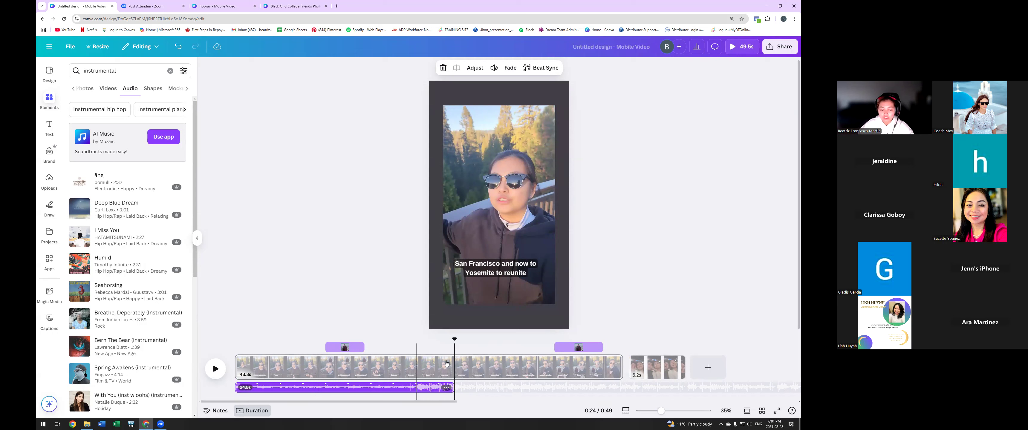
left_click(122, 269)
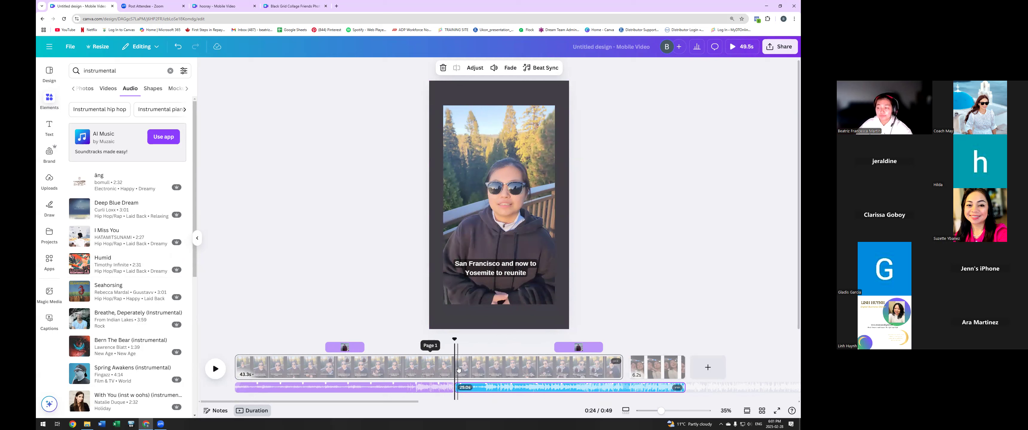
left_click_drag(436, 389, 415, 388)
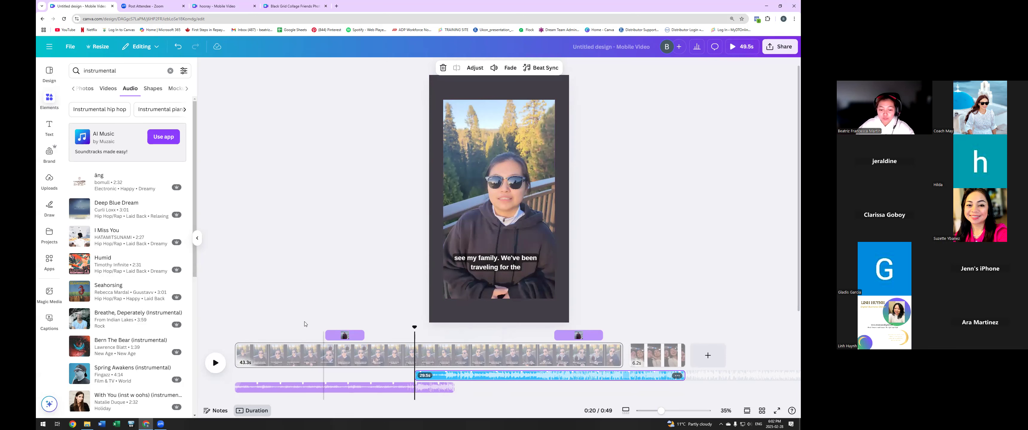
left_click(233, 336)
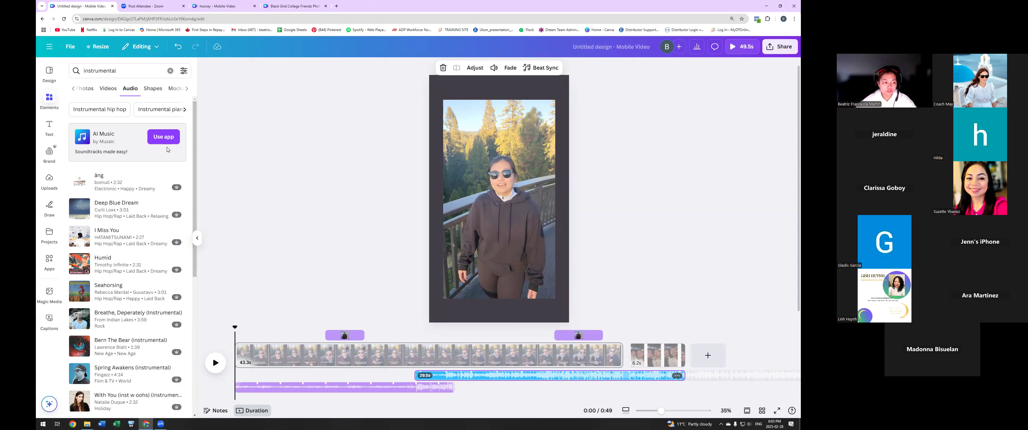
- Switch the Elements library results from audio to videos
left_click(49, 104)
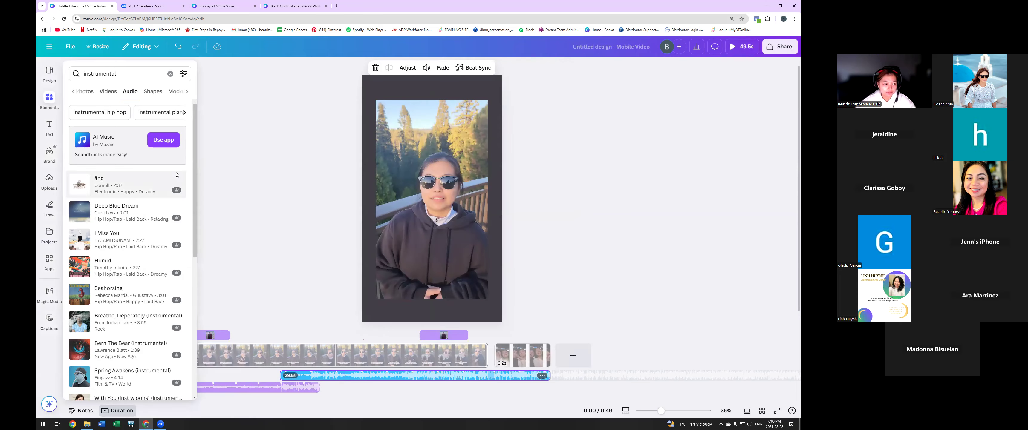
left_click(49, 124)
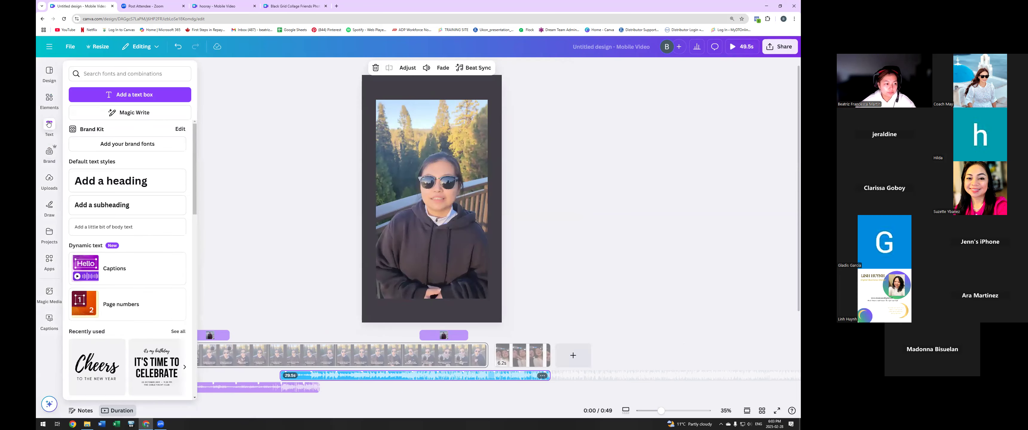
left_click(49, 103)
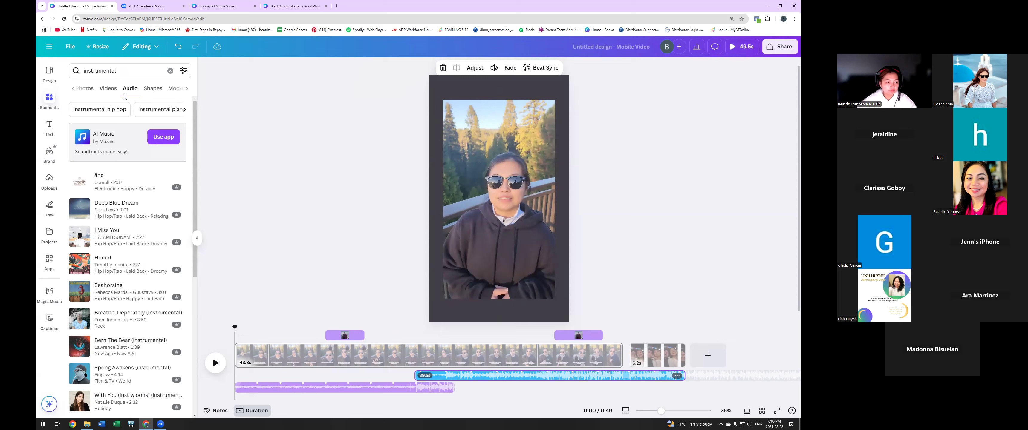
left_click(74, 90)
left_click(74, 90)
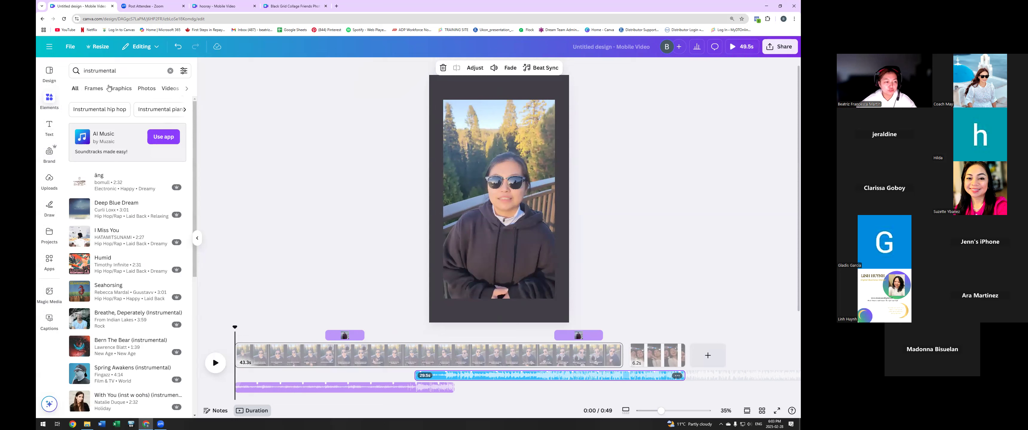
left_click(170, 89)
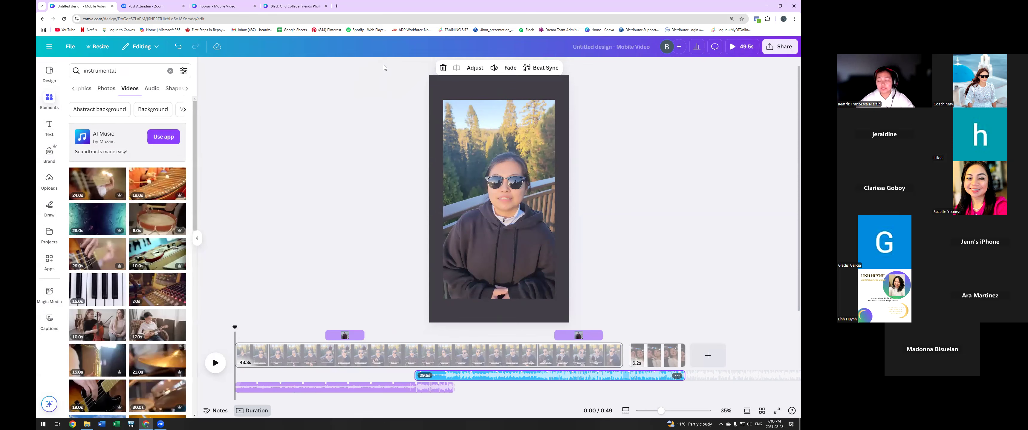
- Search the Elements library for "family" and look through the photo and video results
left_click(118, 71)
left_click_drag(117, 71, 78, 76)
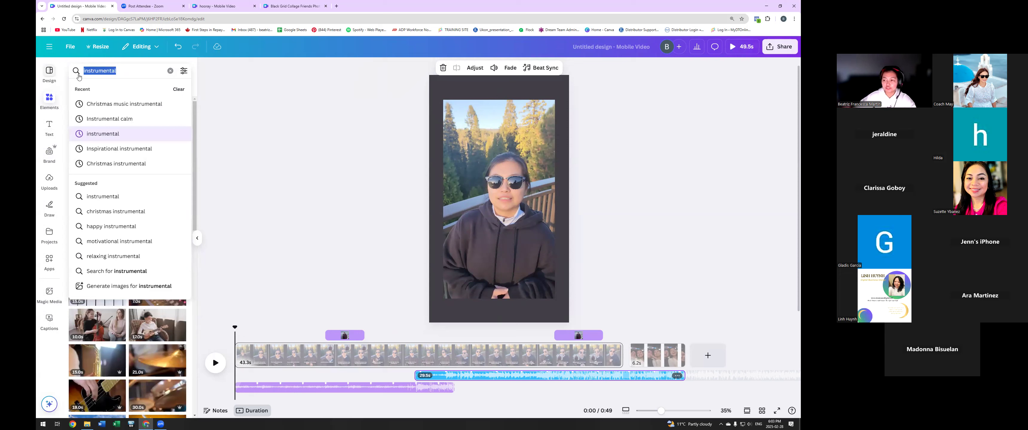
key("BackSpace")
type("family")
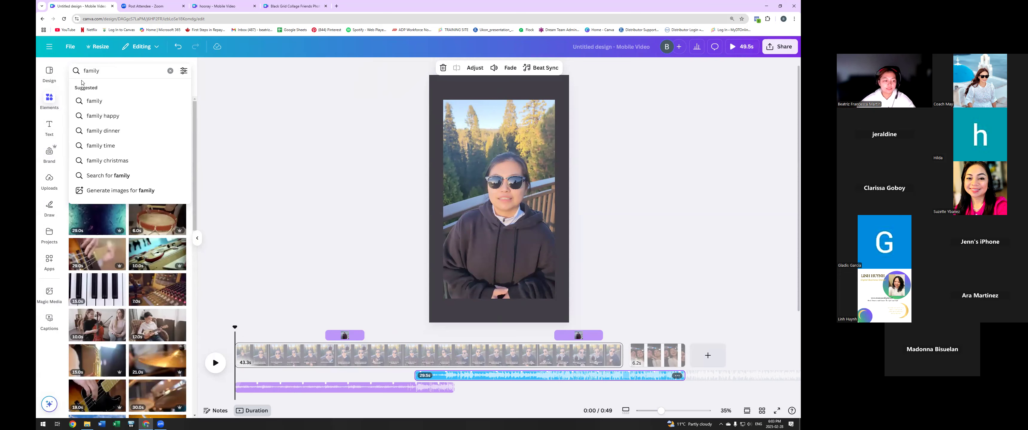
key("Return")
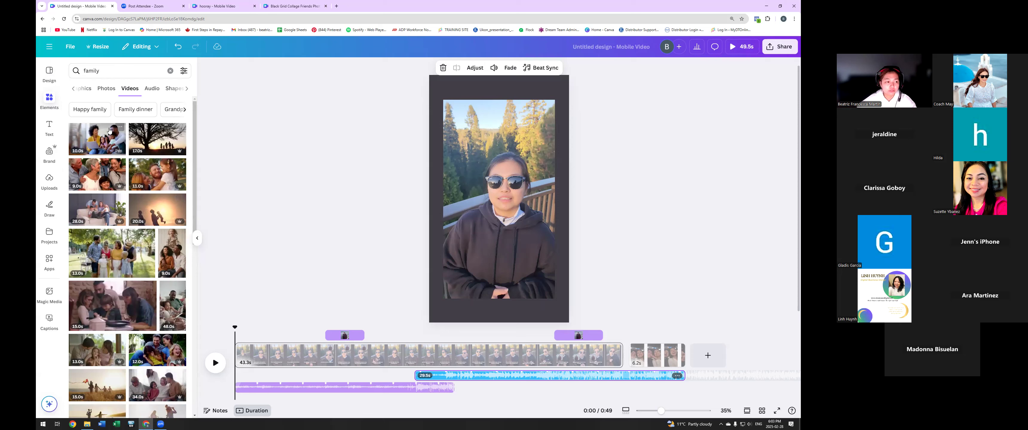
left_click(104, 92)
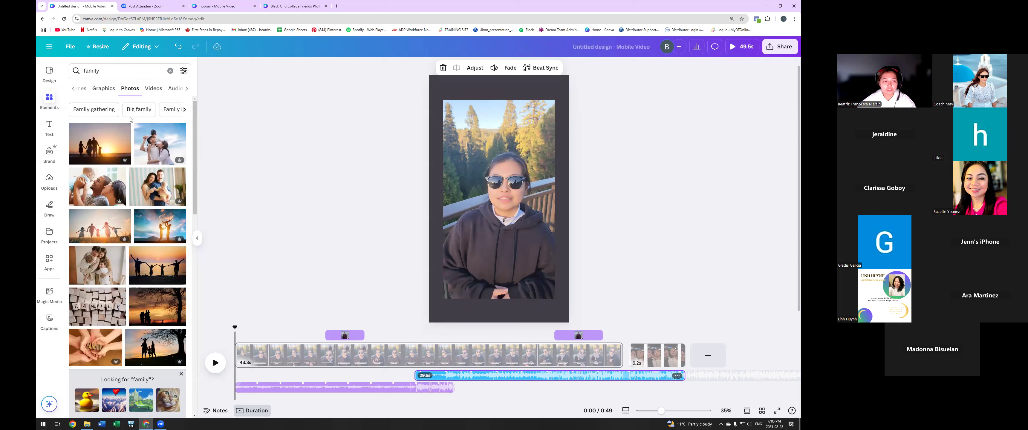
left_click(154, 89)
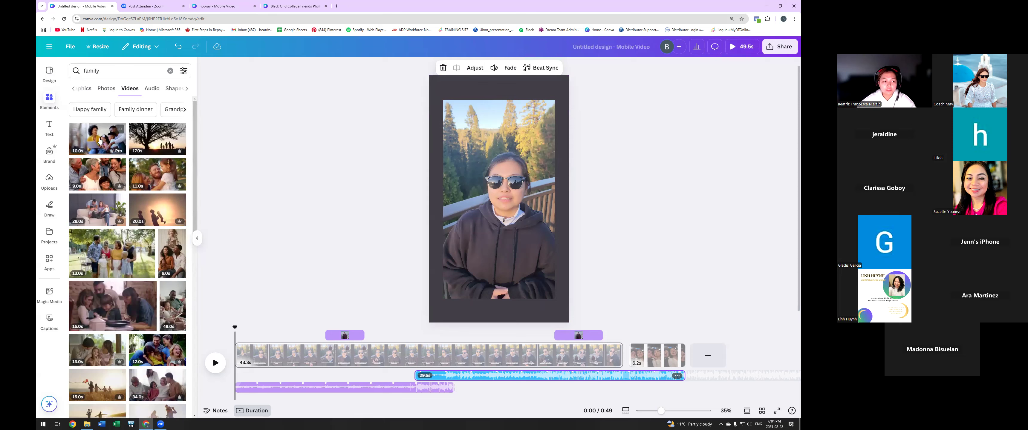
- Add the first family video to the page and place it as a small overlay over the clip's upper-right area
left_click(102, 153)
left_click_drag(502, 193, 486, 132)
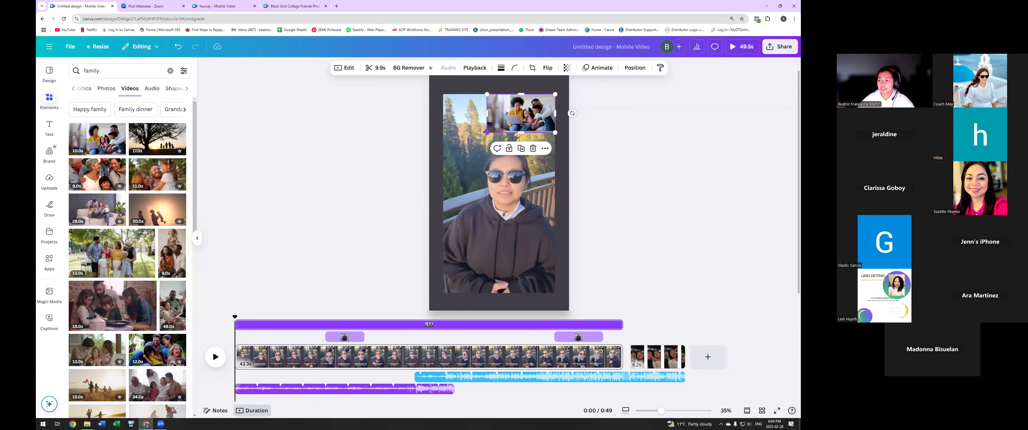
left_click_drag(520, 108, 535, 113)
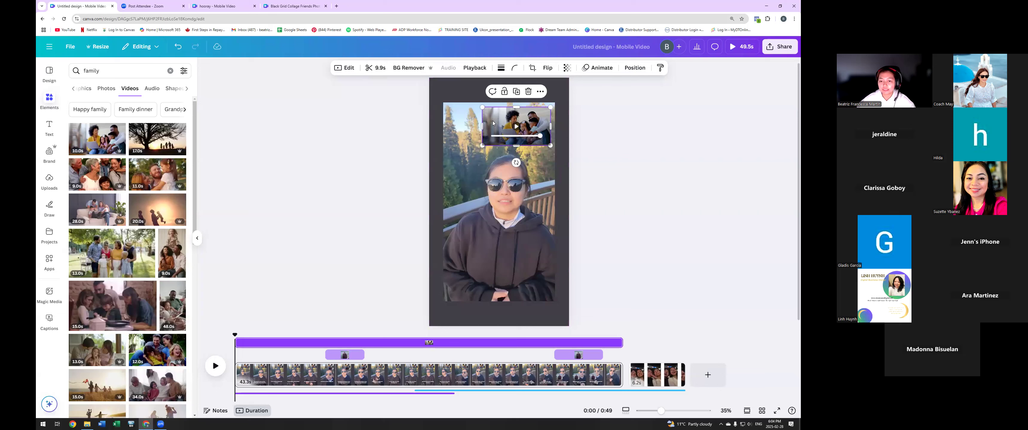
- Trim the family video overlay to 5.1 s and shift the kept segment toward the middle of its footage
left_click(380, 70)
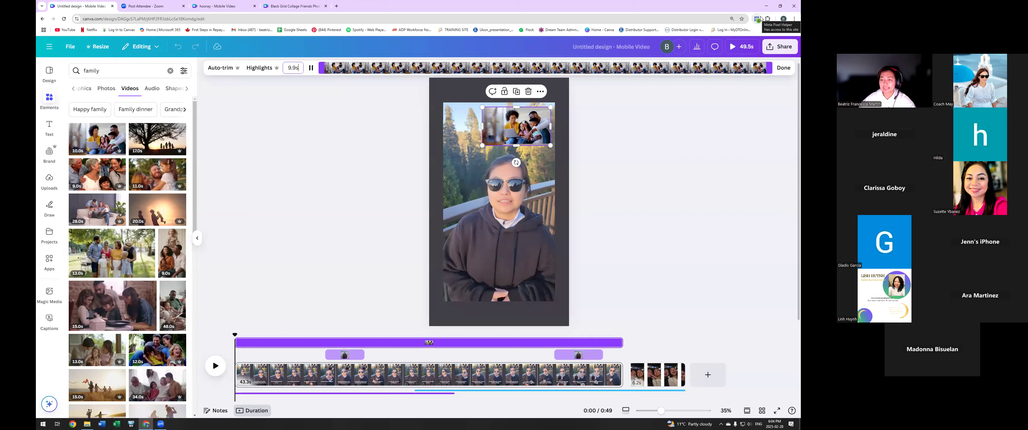
left_click_drag(770, 68, 555, 68)
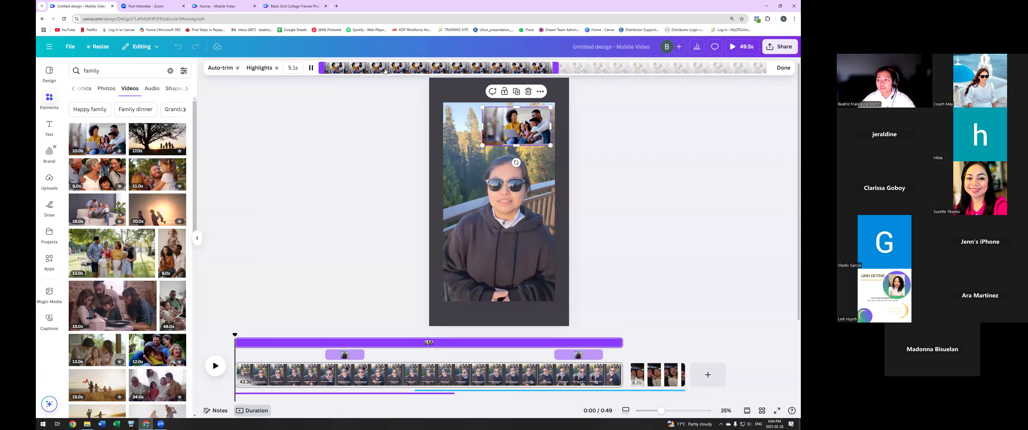
left_click_drag(337, 71, 439, 69)
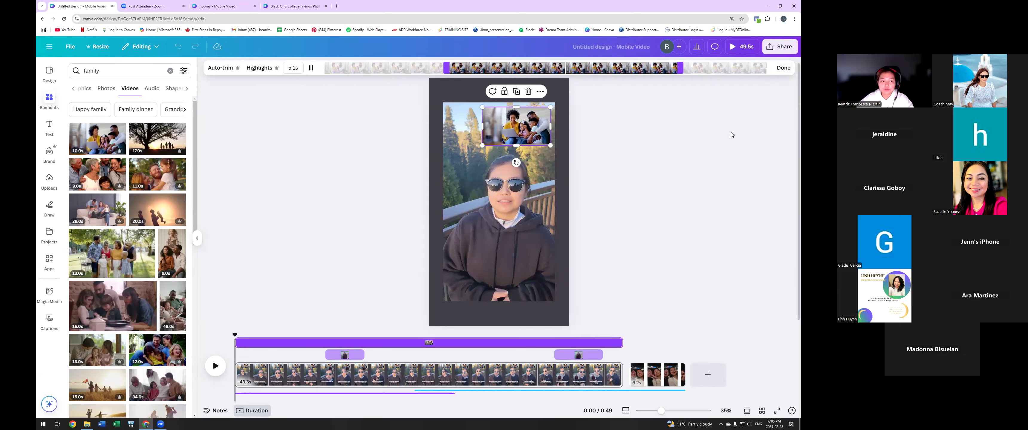
- Clear the "family" search and close the trimming of the overlay video
left_click(80, 72)
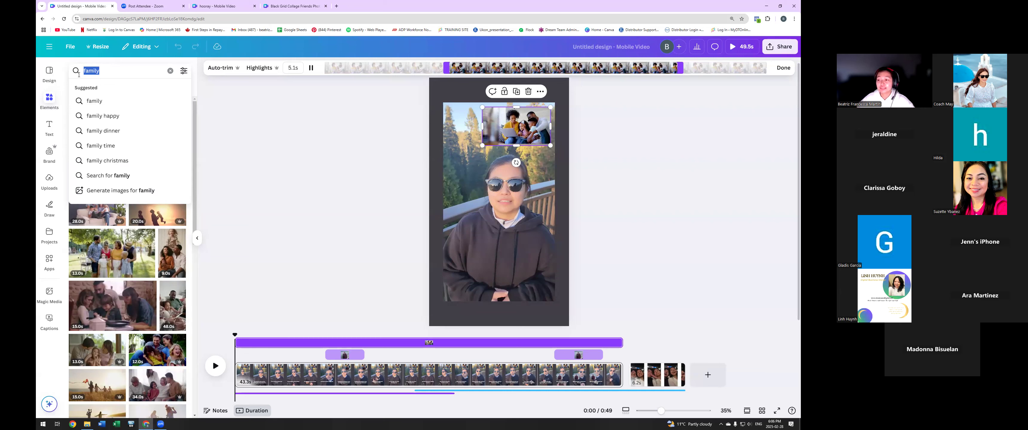
left_click(170, 72)
left_click(279, 117)
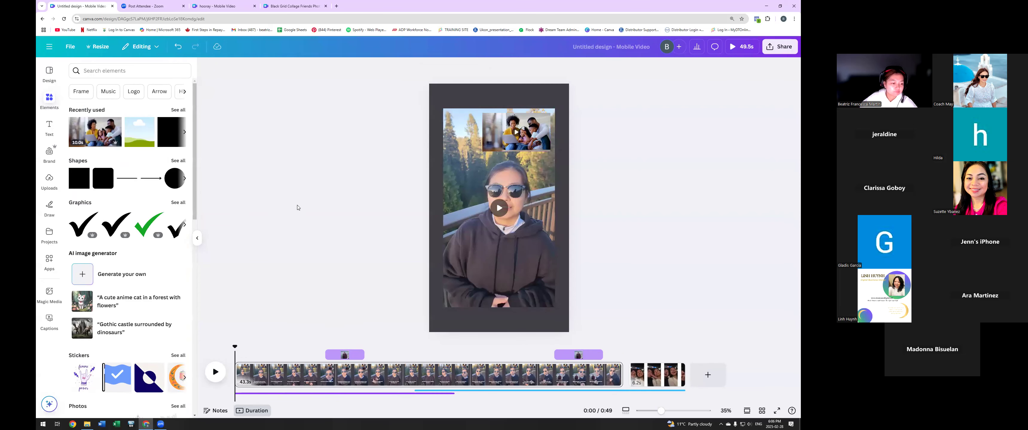
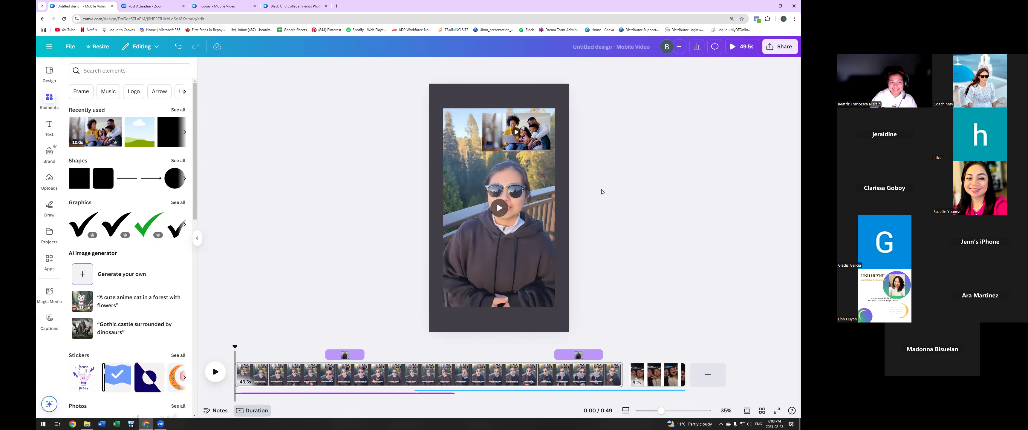
left_click(217, 6)
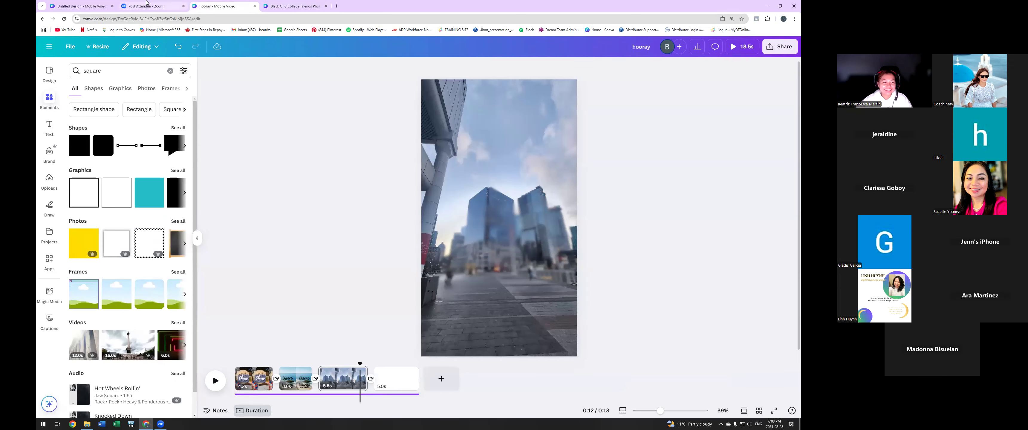
left_click(145, 6)
left_click(85, 5)
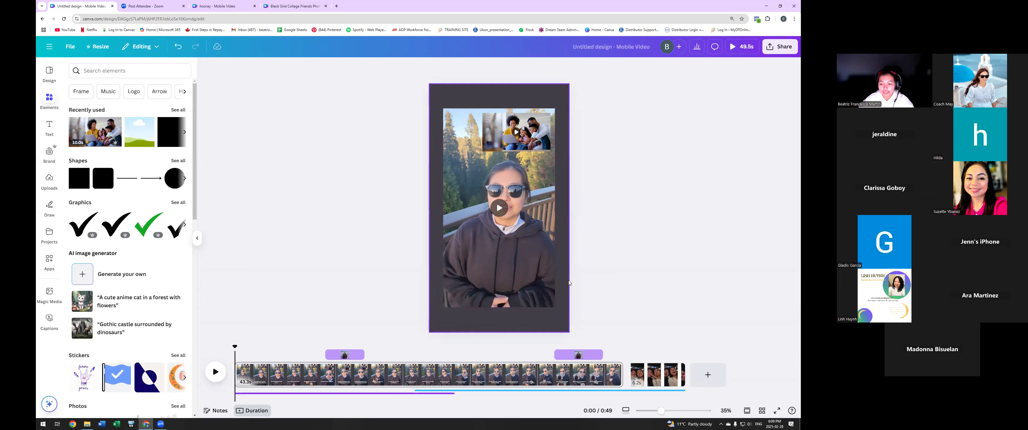
left_click(148, 5)
left_click(80, 6)
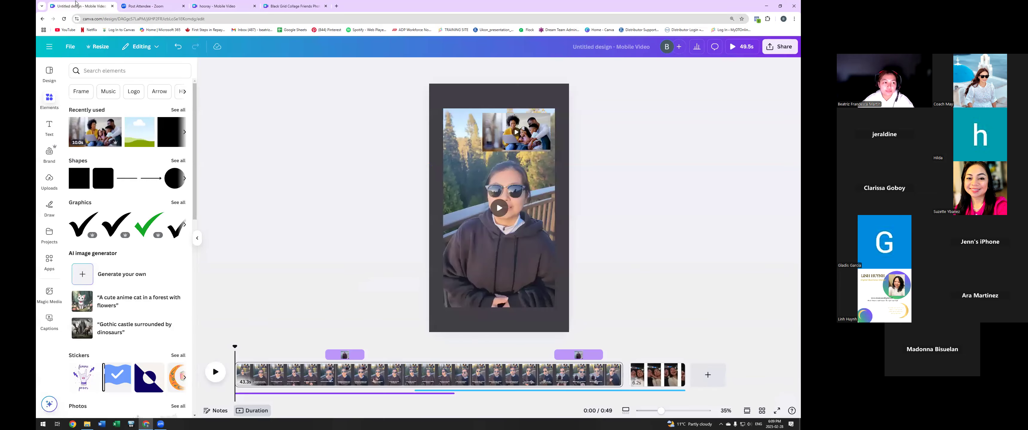
- Create a new blank Mobile Video design and add a second 5.0 s page to it
left_click(49, 46)
left_click(109, 68)
left_click(350, 121)
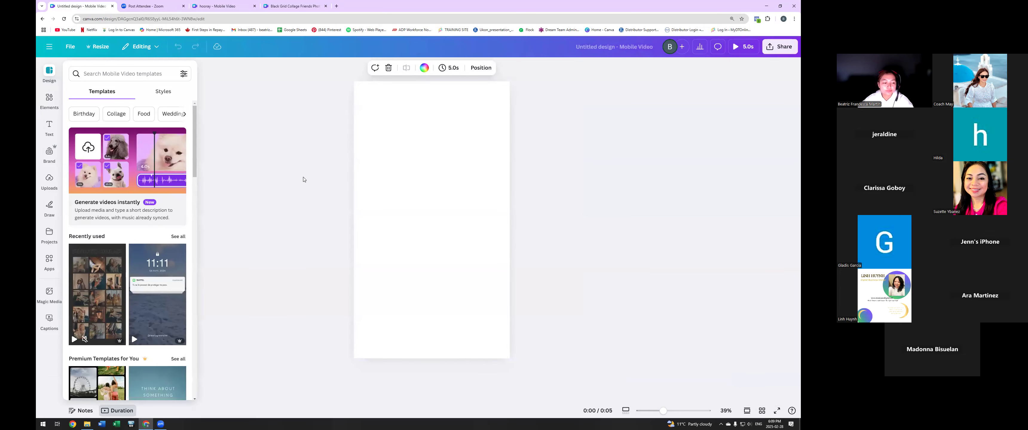
left_click(330, 260)
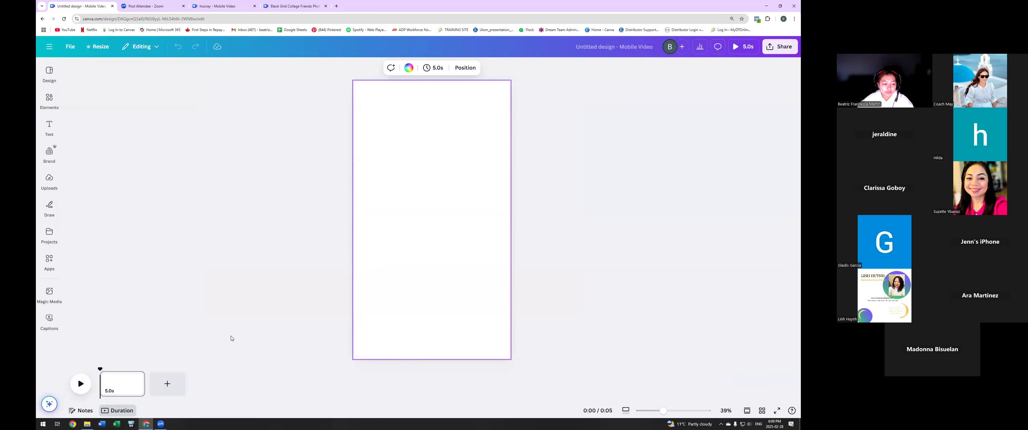
left_click(167, 384)
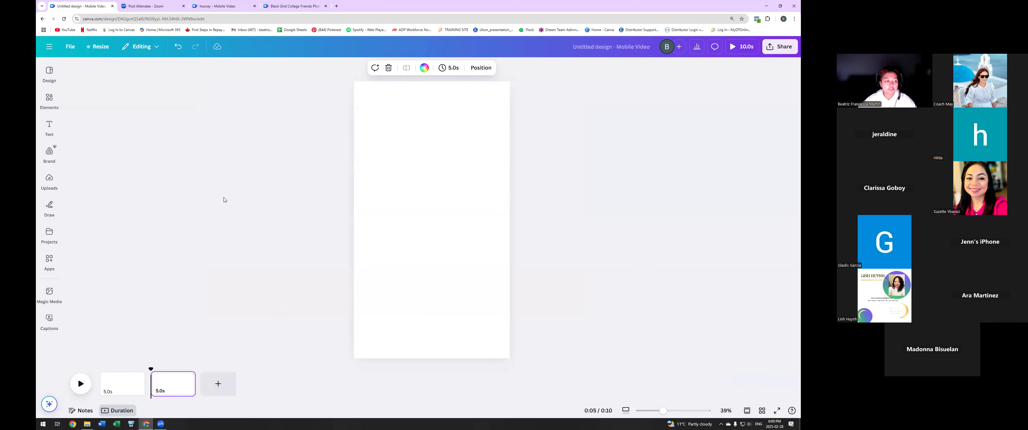
- Insert the uploaded 43.3 s clip of the woman in sunglasses on the second page
left_click(49, 180)
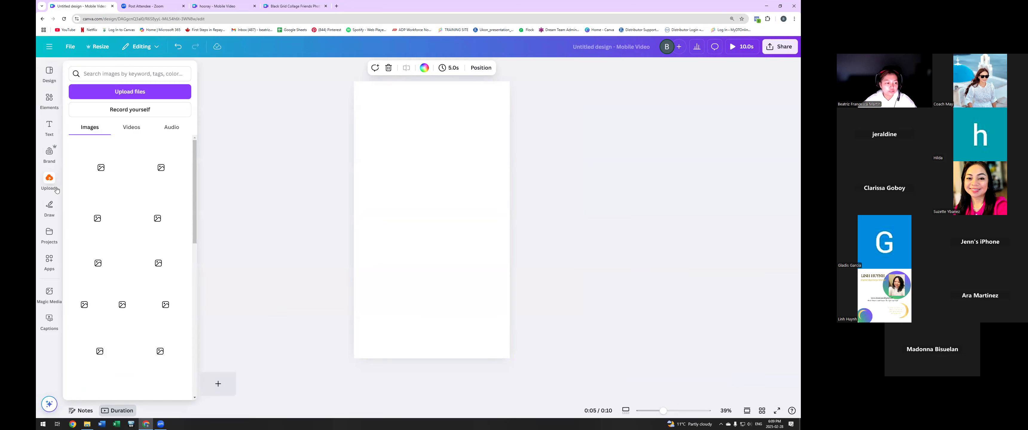
left_click(135, 135)
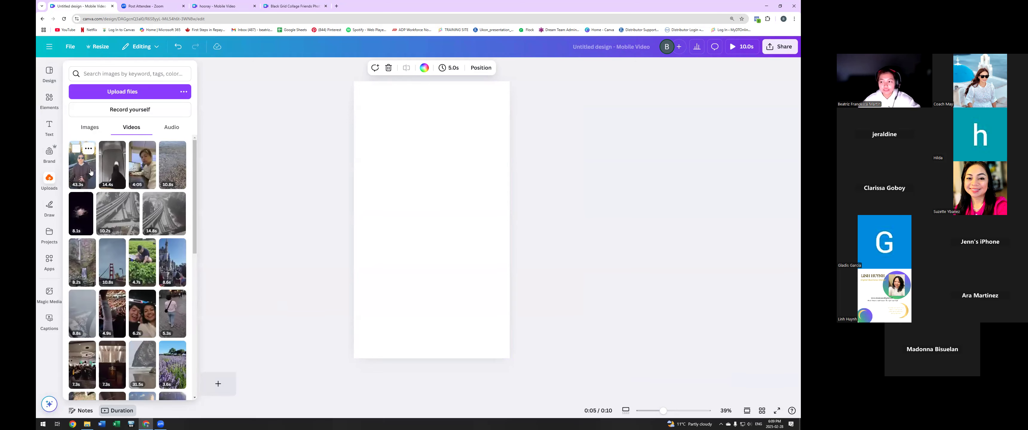
left_click(91, 173)
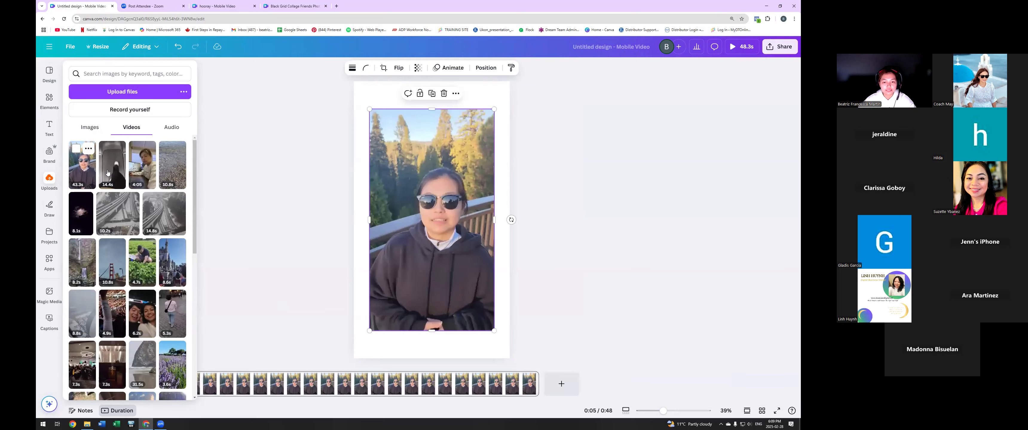
left_click(486, 134)
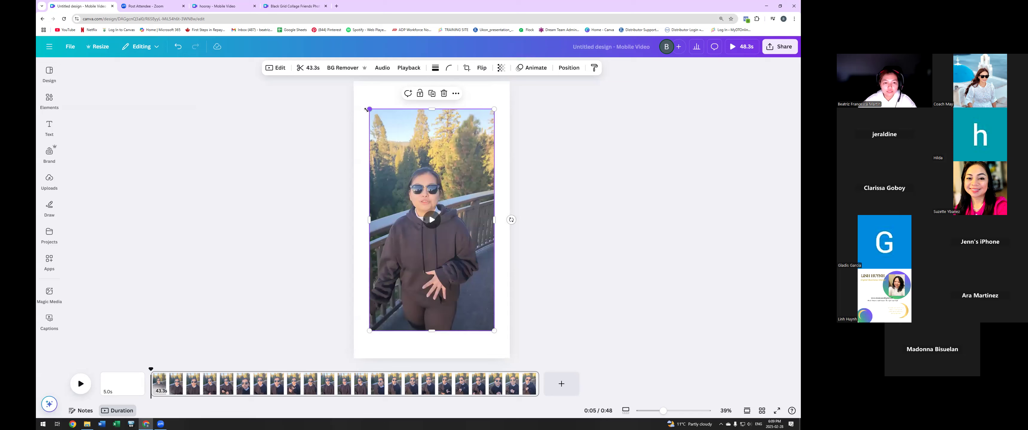
- Pause the clip's playback and trim its end so that it lasts 9.0 s
left_click(305, 74)
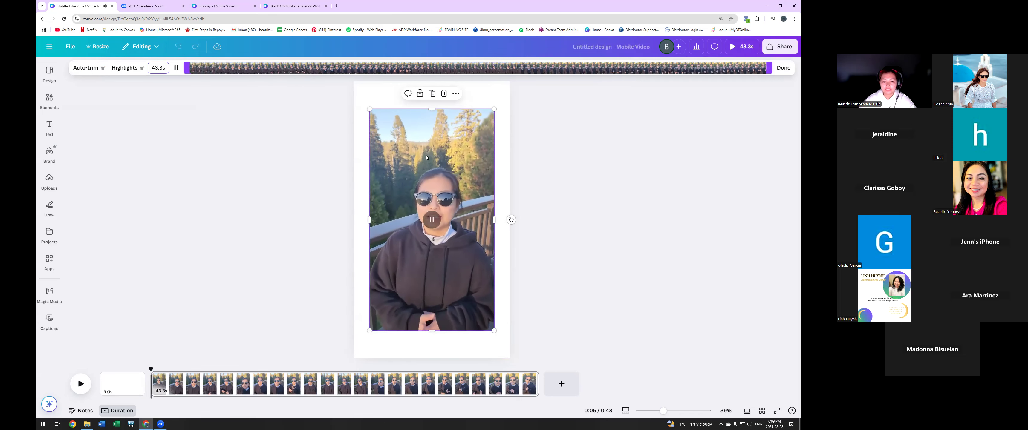
left_click(432, 220)
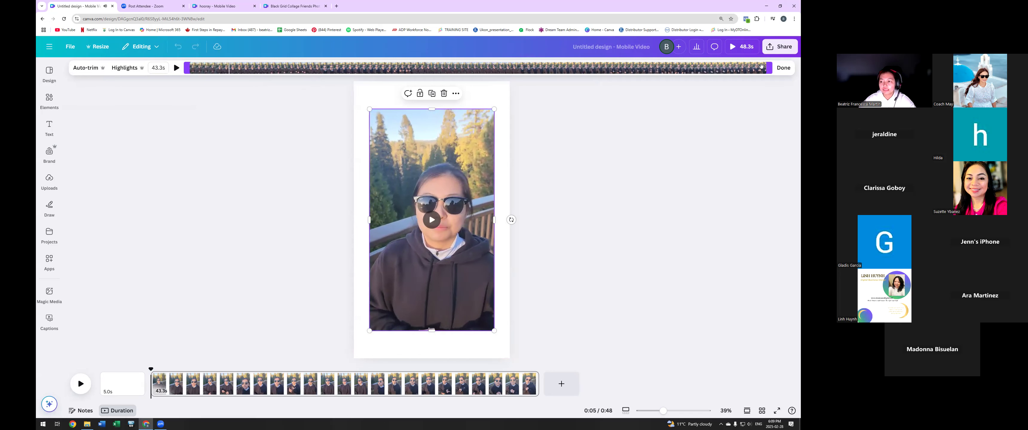
left_click_drag(761, 66, 313, 64)
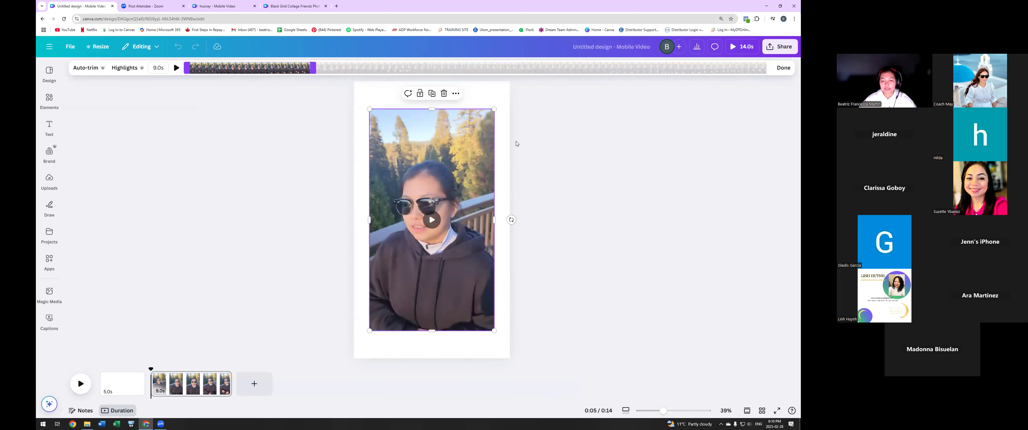
- Set the trimmed 9.0 s clip as its page's background and move that page ahead of the blank page
left_click(568, 145)
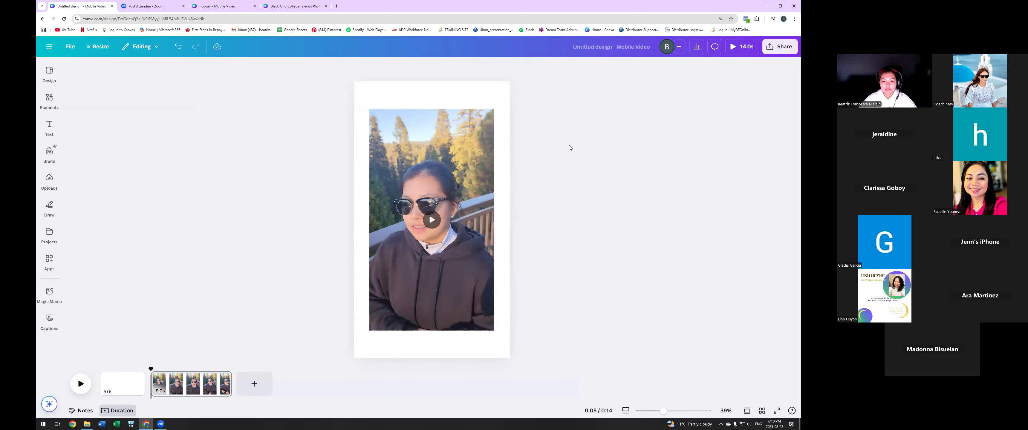
right_click(459, 177)
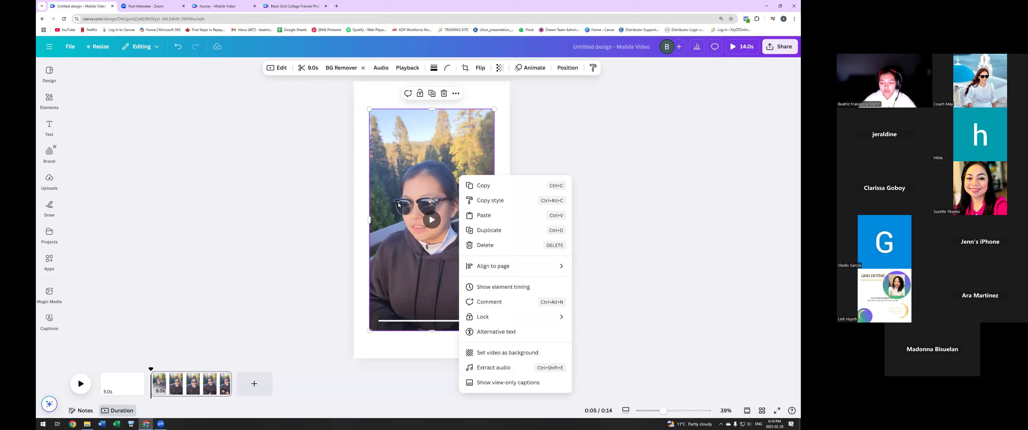
left_click(532, 352)
left_click_drag(191, 386, 155, 386)
- Insert the uploaded 43.3 s clip of the woman in sunglasses on the blank second page
left_click(204, 389)
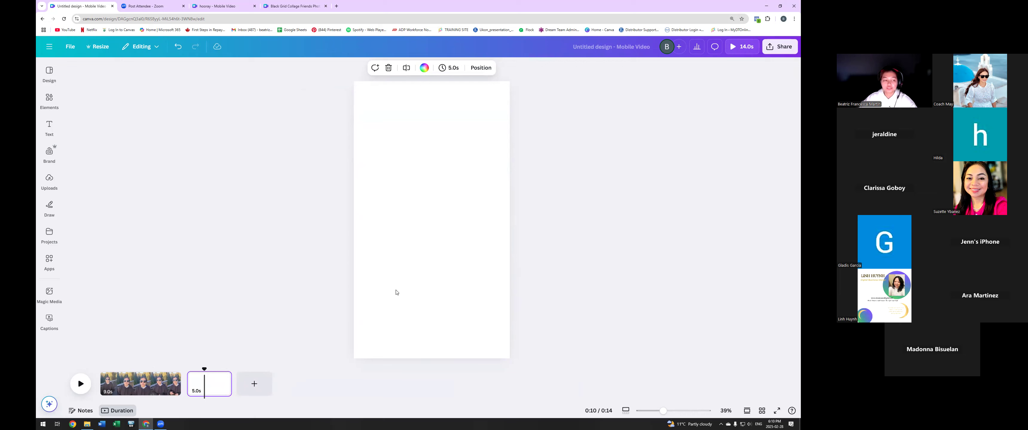
left_click(50, 179)
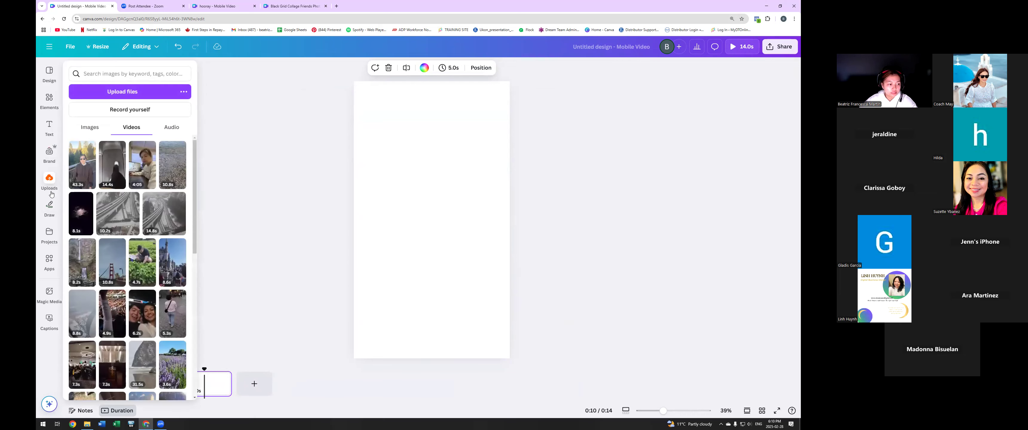
left_click(88, 169)
left_click(421, 215)
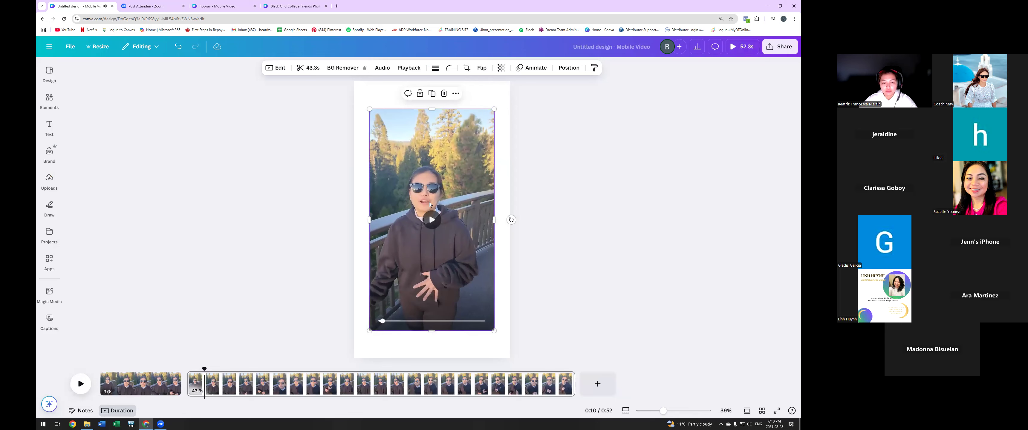
- Trim both the start and the end of the second page's clip so that it lasts 13.7 s
left_click(307, 72)
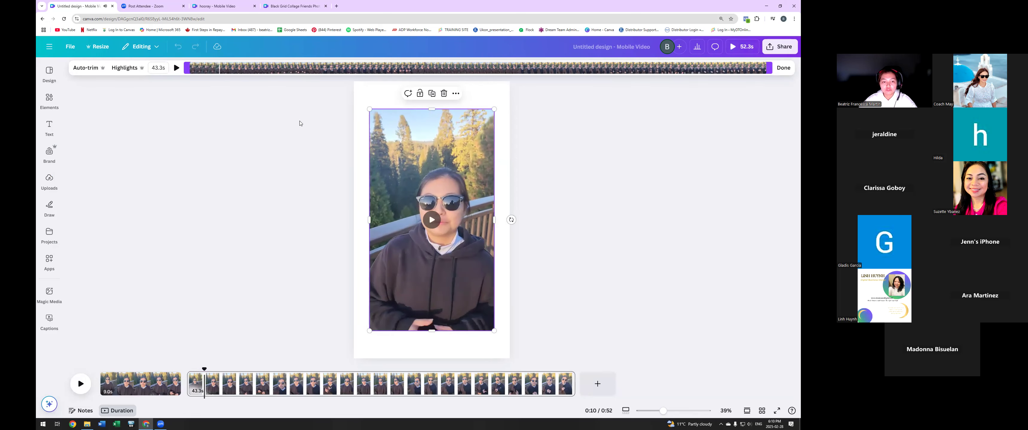
left_click_drag(186, 70, 345, 70)
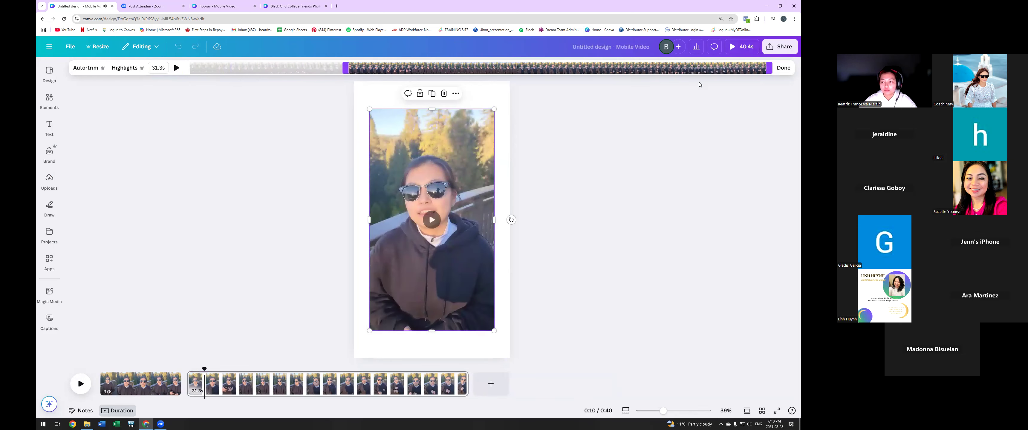
left_click_drag(766, 68, 539, 69)
left_click_drag(472, 68, 639, 69)
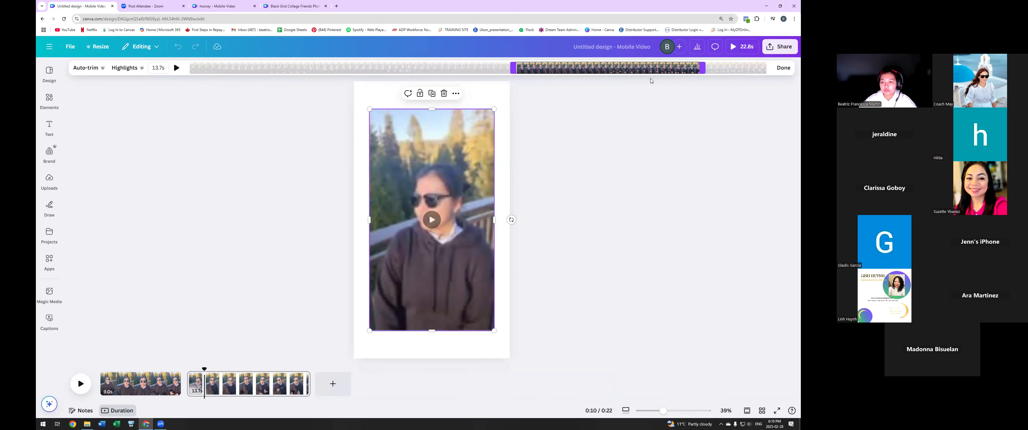
left_click(656, 135)
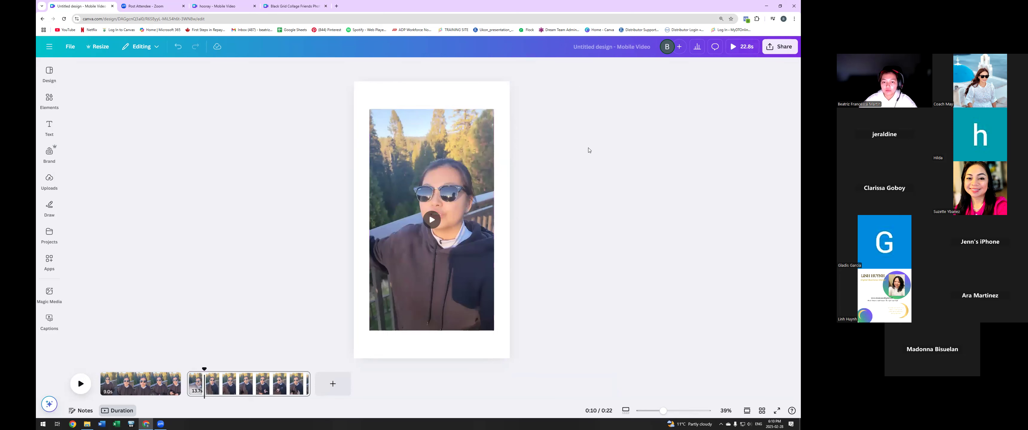
- Set the 13.7 s clip as the second page's background and move the playhead to 0:14
right_click(449, 153)
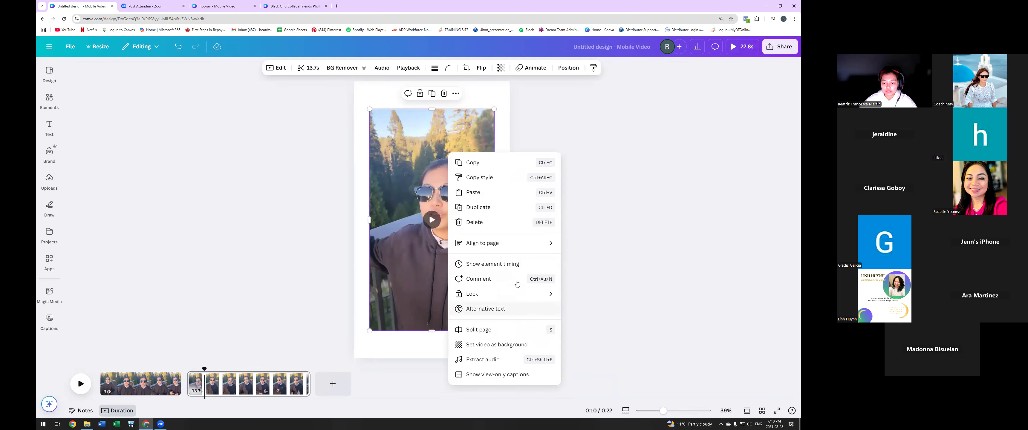
left_click(515, 346)
left_click_drag(204, 370, 238, 378)
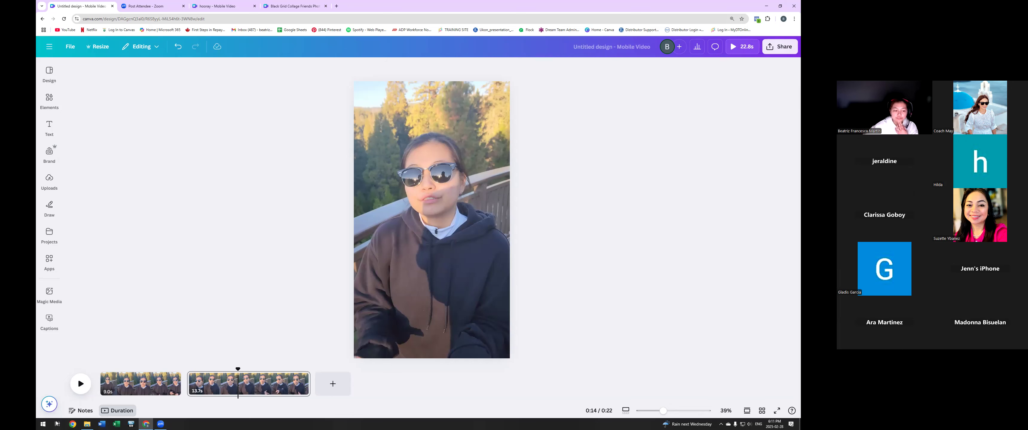
- Generate captions for all suitable videos in the design and select the first page's caption text to inspect it
left_click(46, 321)
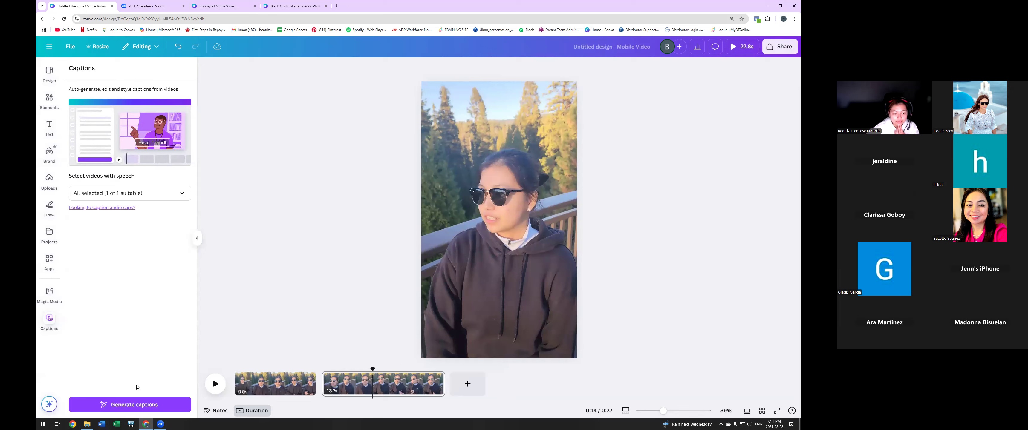
left_click(129, 404)
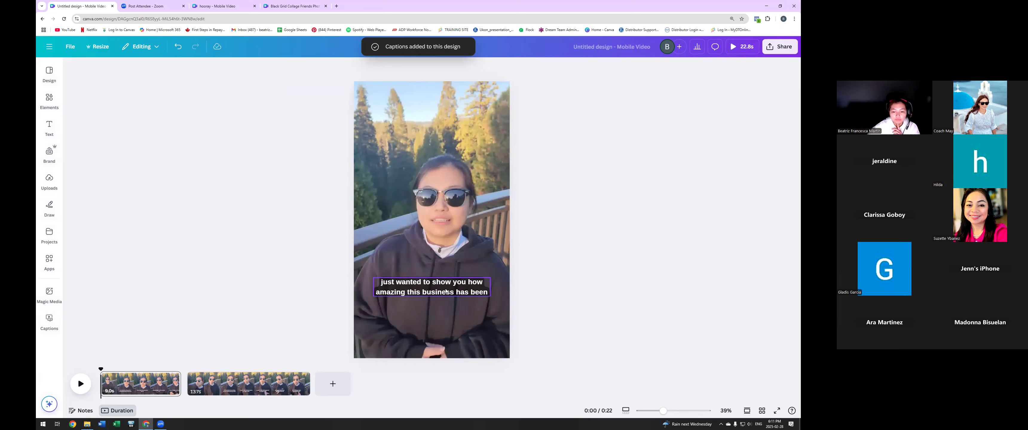
left_click(413, 290)
double_click(423, 283)
left_click(420, 282)
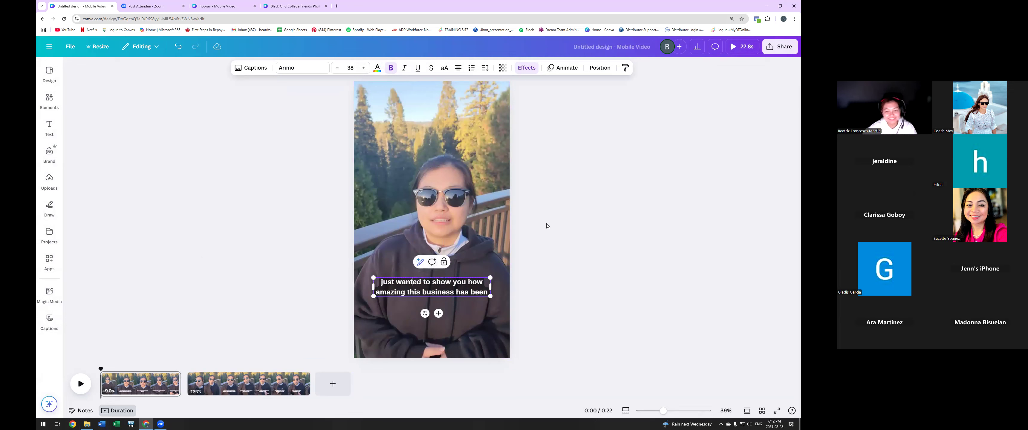
left_click(193, 205)
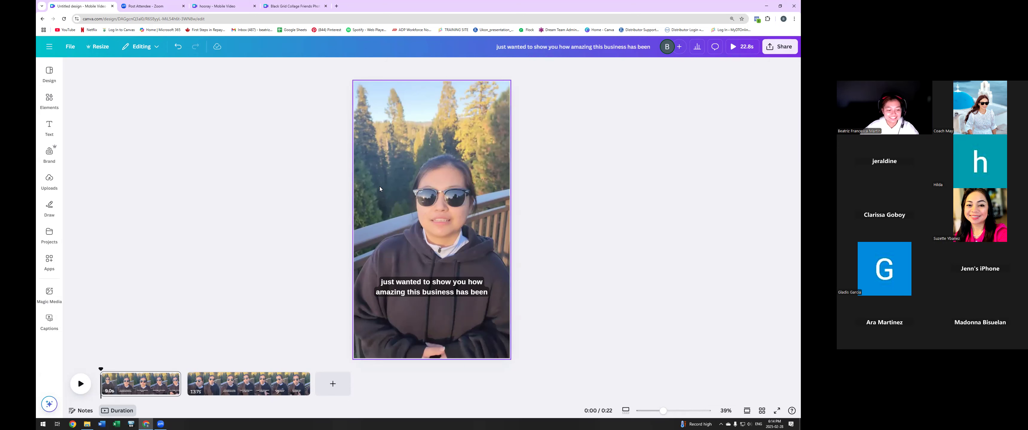
left_click(218, 6)
left_click(130, 4)
left_click(80, 6)
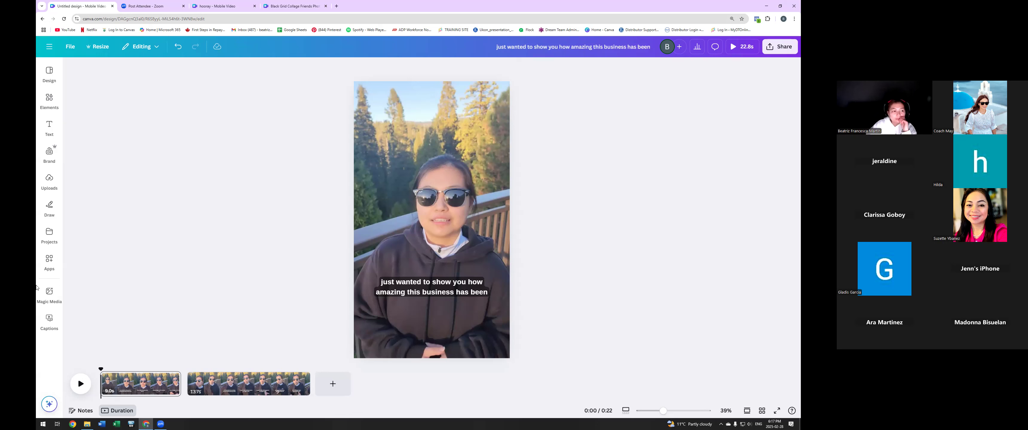
- Leave the design editor and go to the home page with the recent designs
left_click(49, 48)
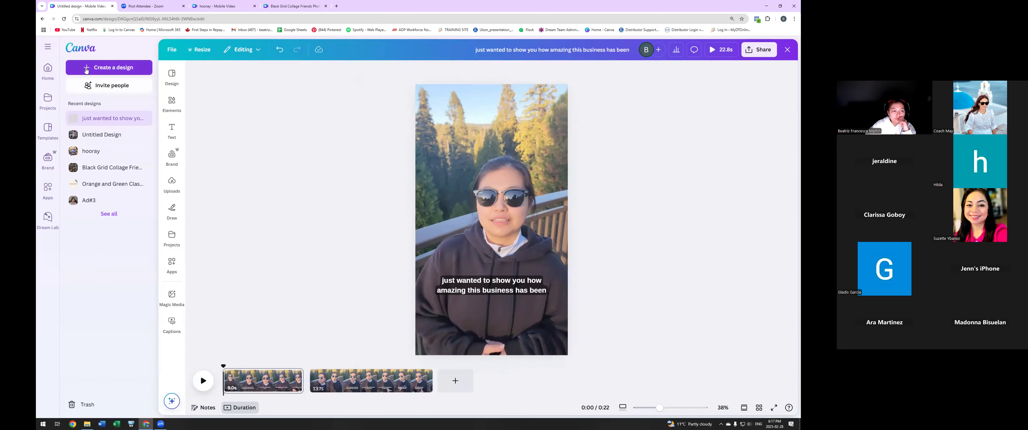
left_click(47, 46)
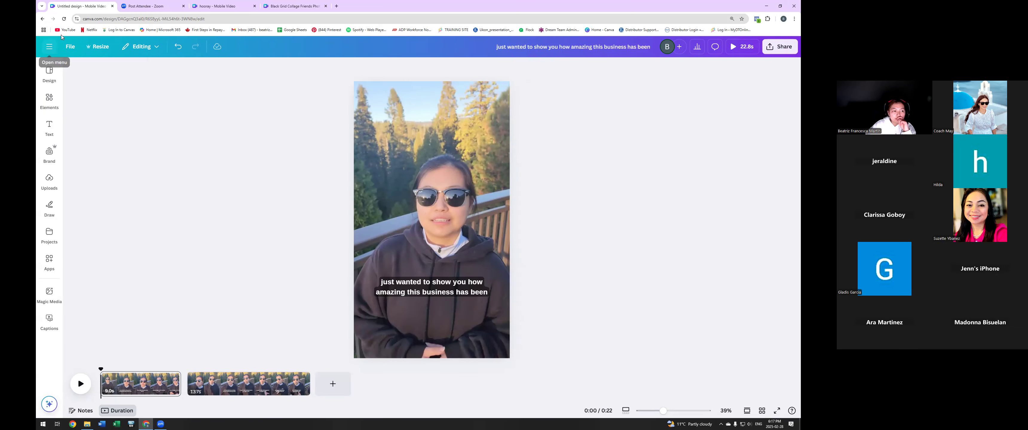
left_click(49, 46)
left_click(48, 68)
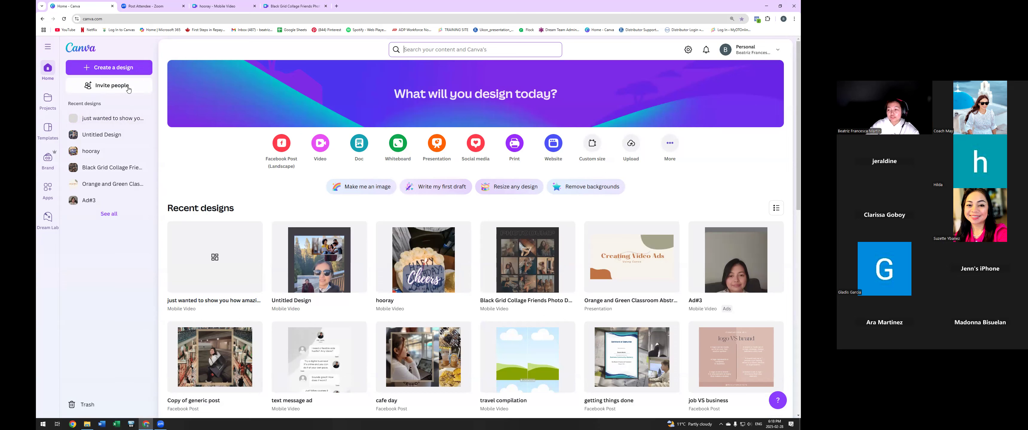
- View the team invitation offer and the design creation options, closing each without making changes
left_click(129, 89)
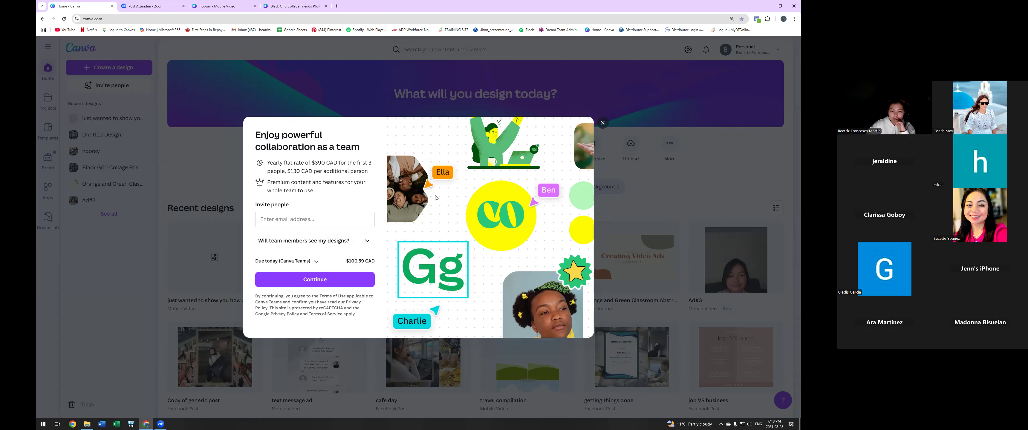
left_click(602, 122)
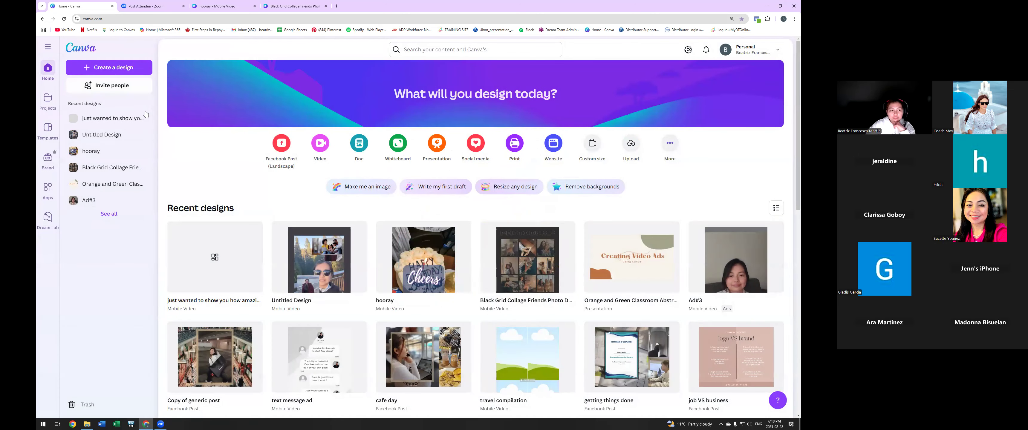
left_click(109, 67)
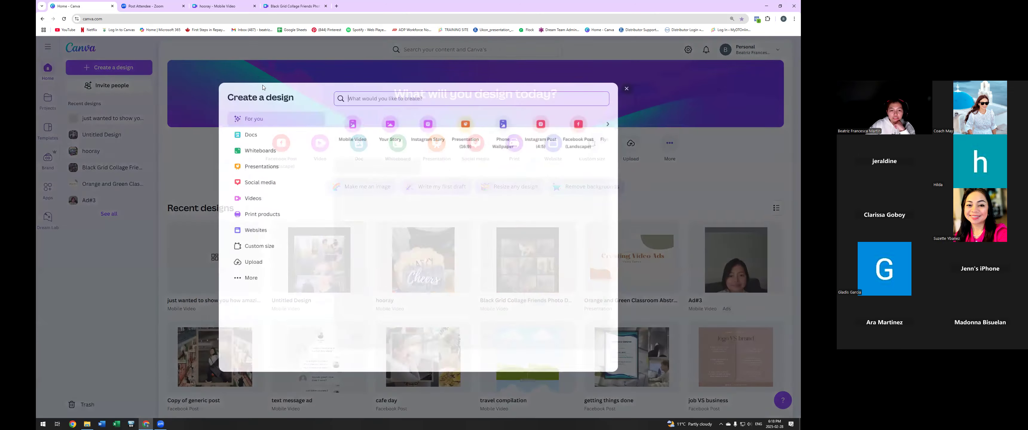
left_click(626, 89)
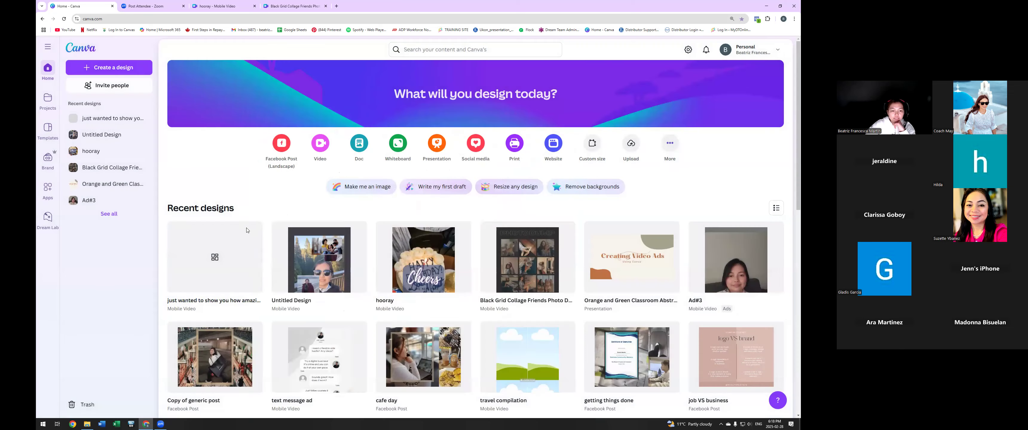
- Reopen the captioned "just wanted to show you how amazing this business has been" design and look through its file options
left_click(247, 231)
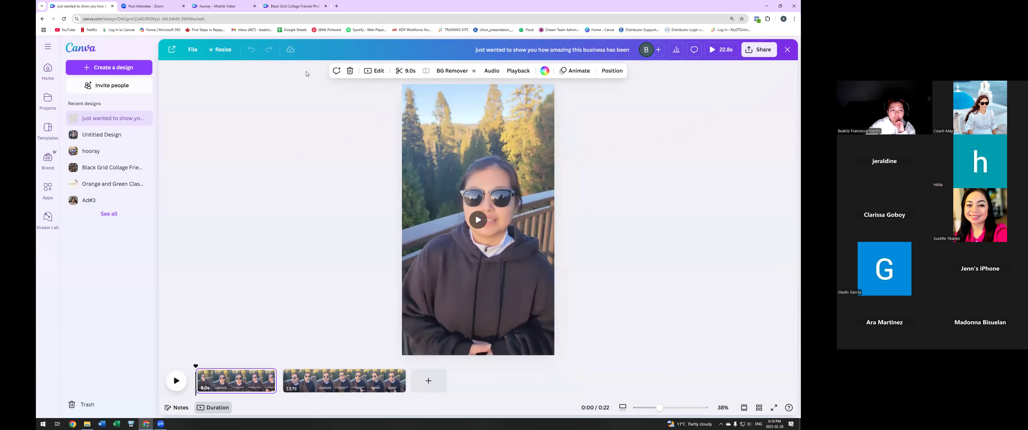
left_click(193, 49)
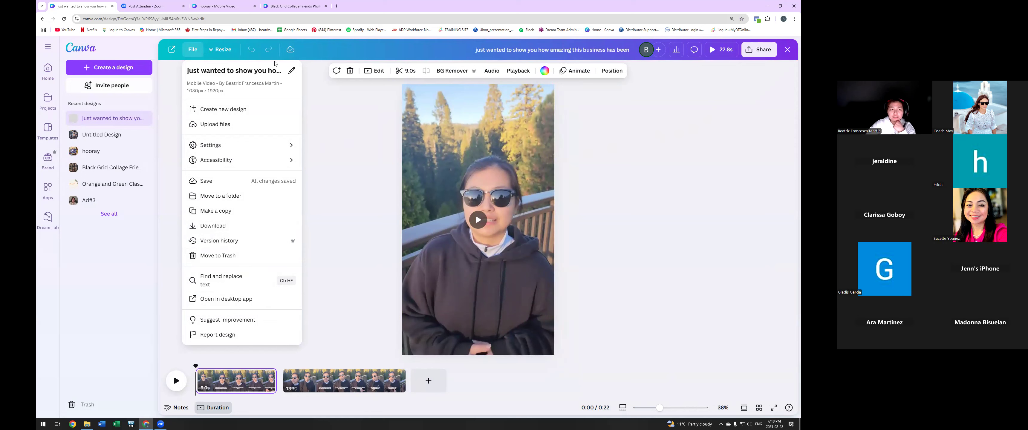
left_click(315, 49)
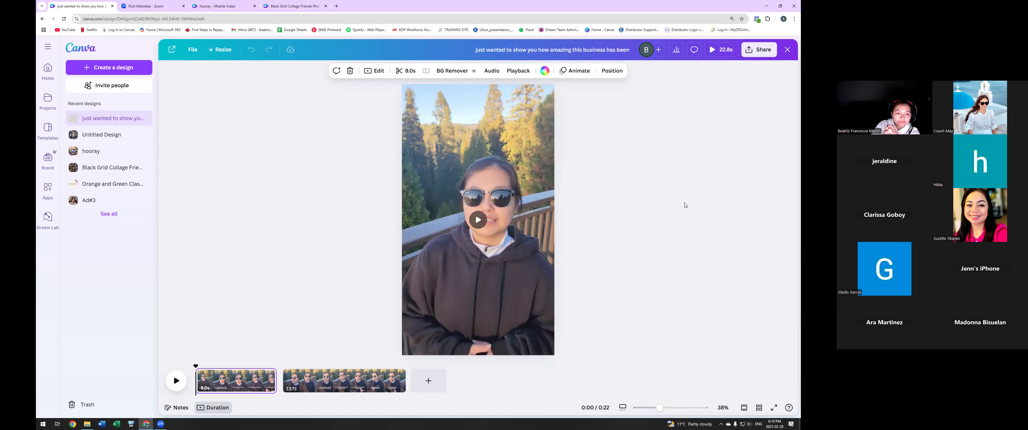
left_click(168, 5)
left_click(245, 3)
left_click(152, 6)
left_click(161, 424)
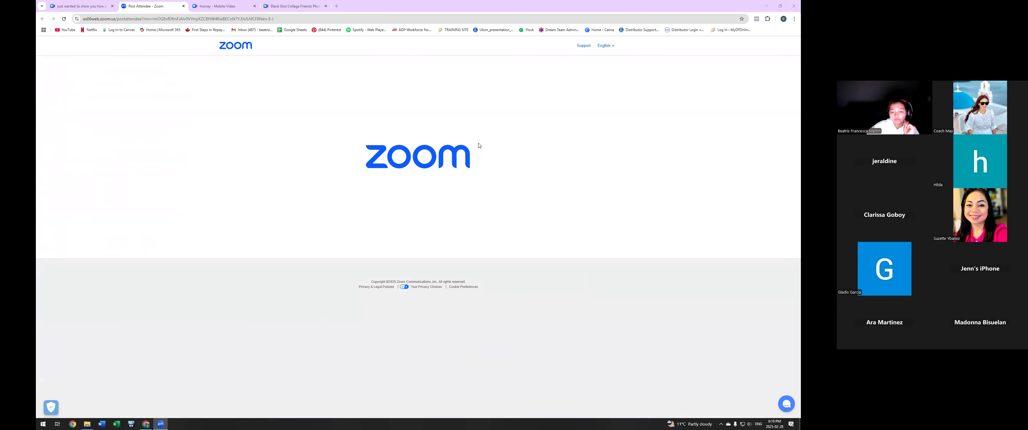
left_click(218, 6)
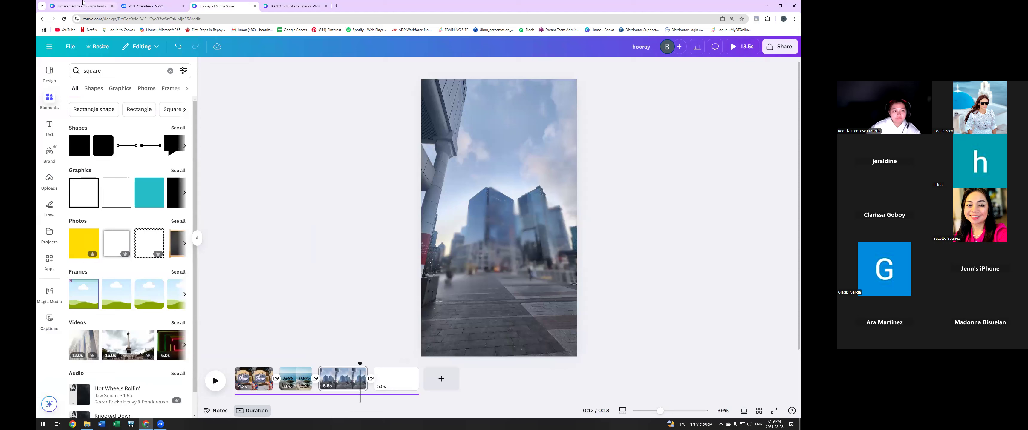